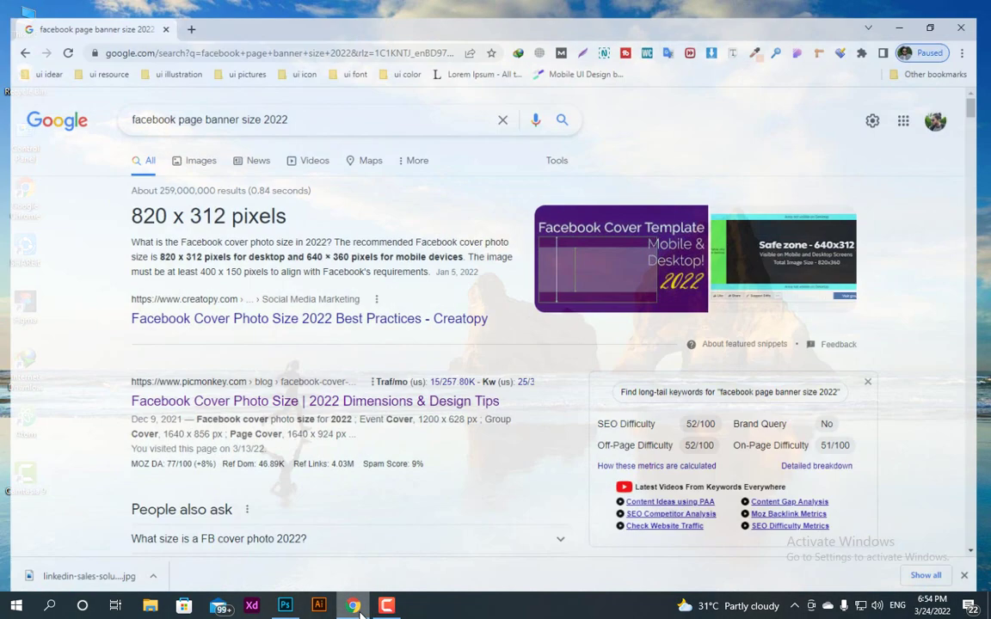
Restore Chrome to the 'facebook page banner size 2022' results showing 820 x 312 pixels
left_click(353, 606)
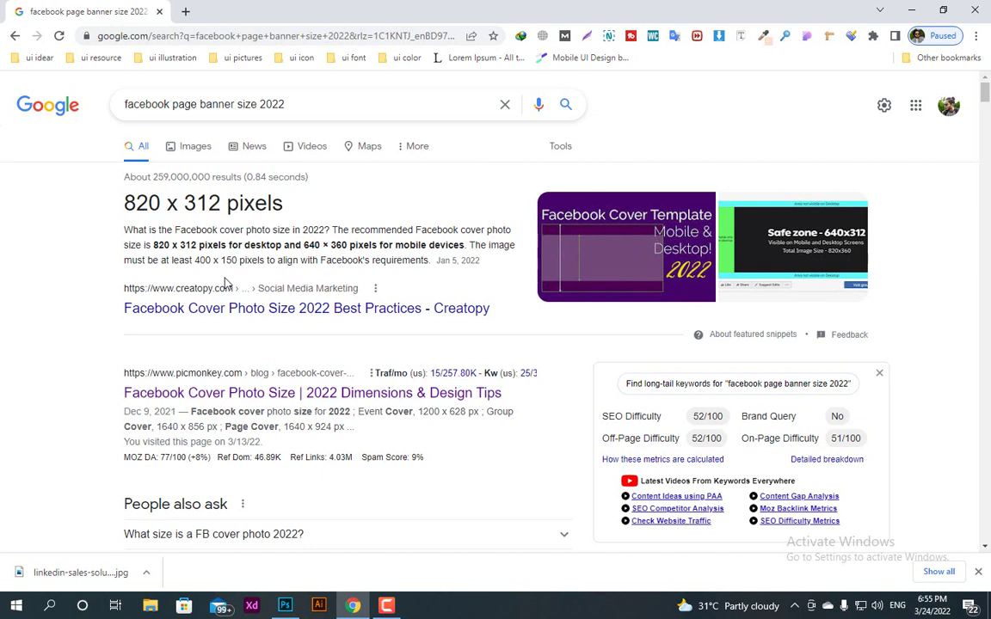
Switch to Photoshop and create a blank 640 x 360 pixel, 300 ppi document
mouse_move(214, 468)
left_click(911, 10)
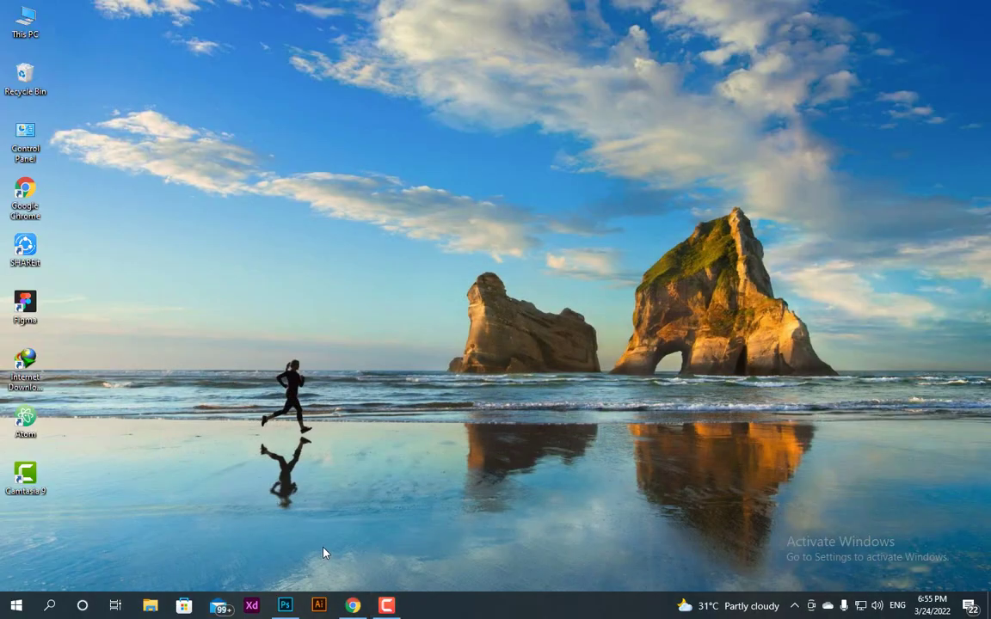
left_click(284, 605)
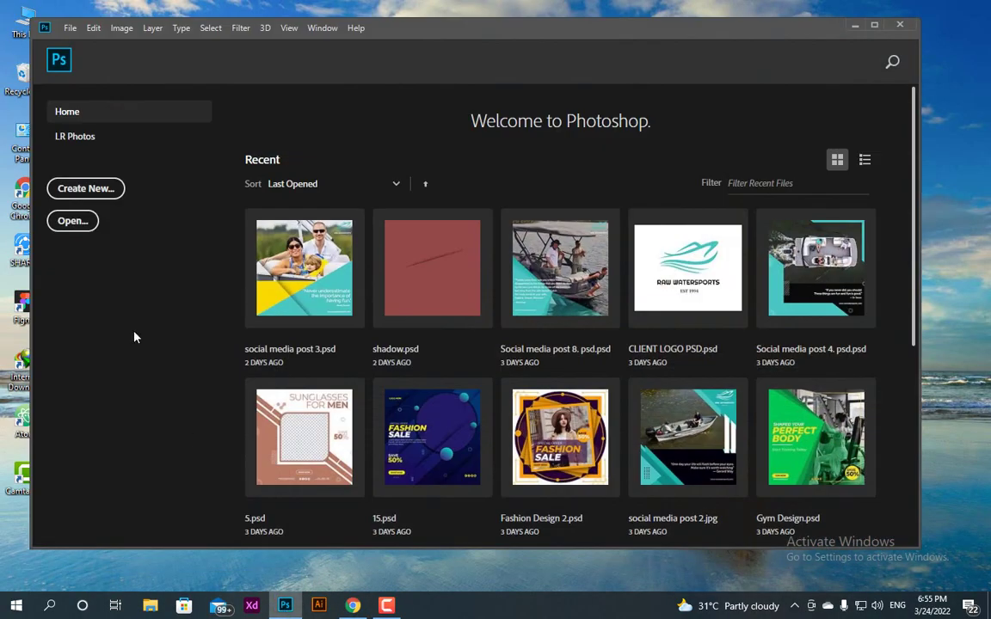
left_click(85, 189)
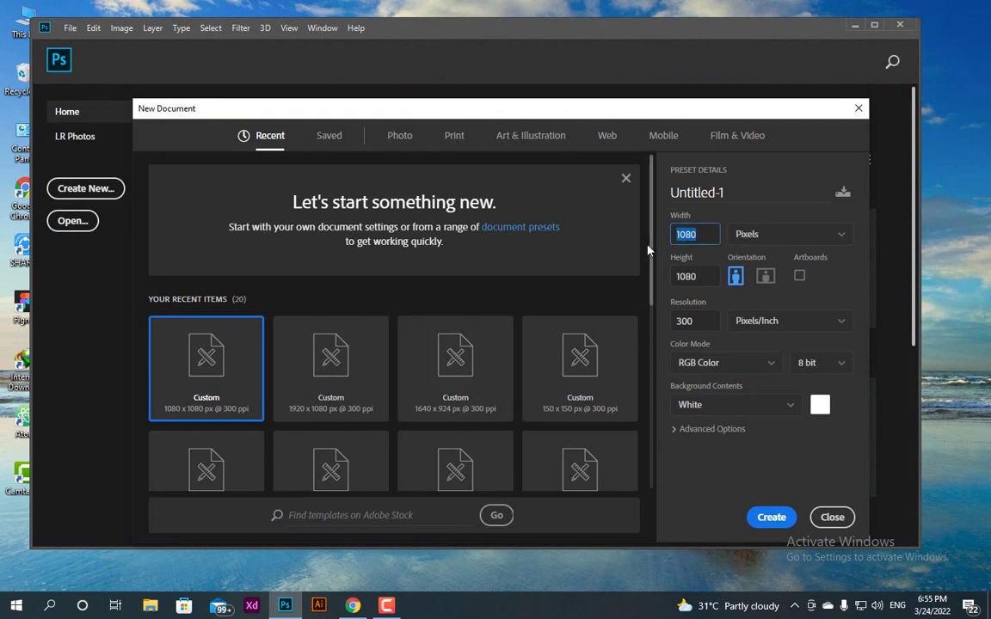
type("640")
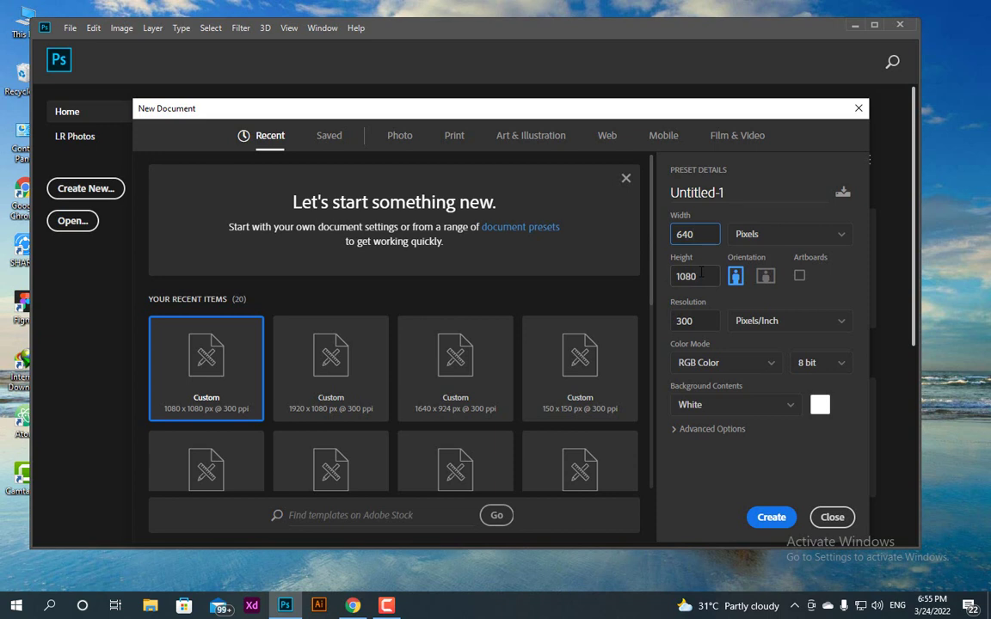
left_click(698, 275)
type("360")
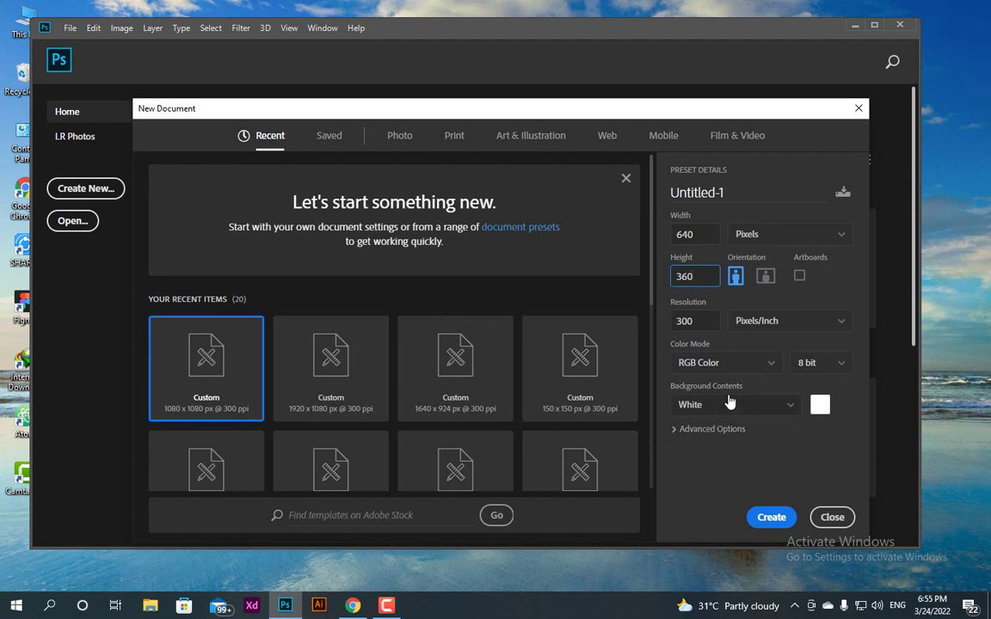
left_click(774, 518)
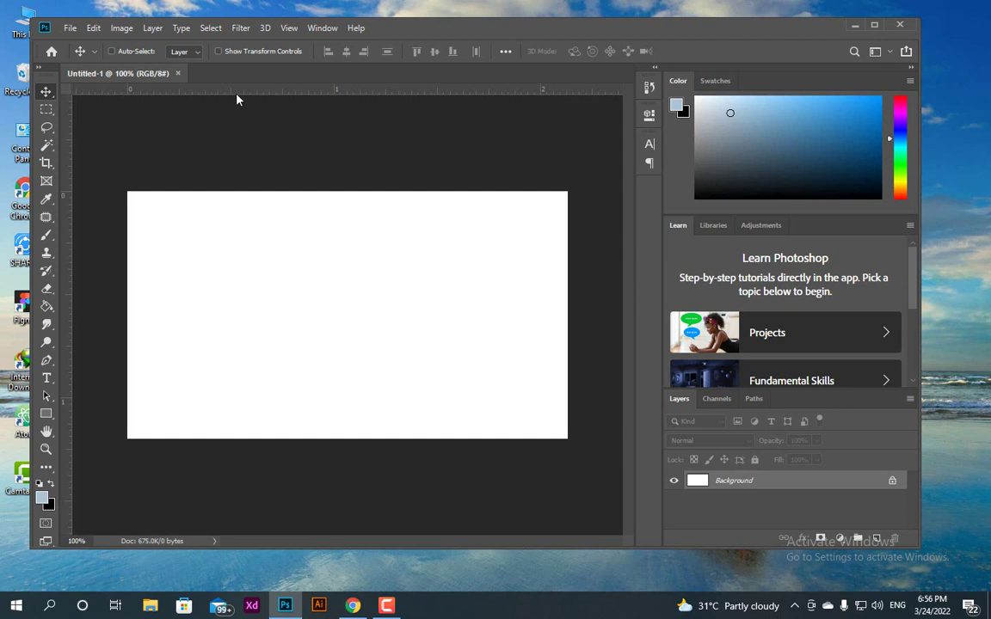
Drag guides to the top, left, bottom and right canvas edges, then return to Chrome
left_click_drag(249, 91, 249, 191)
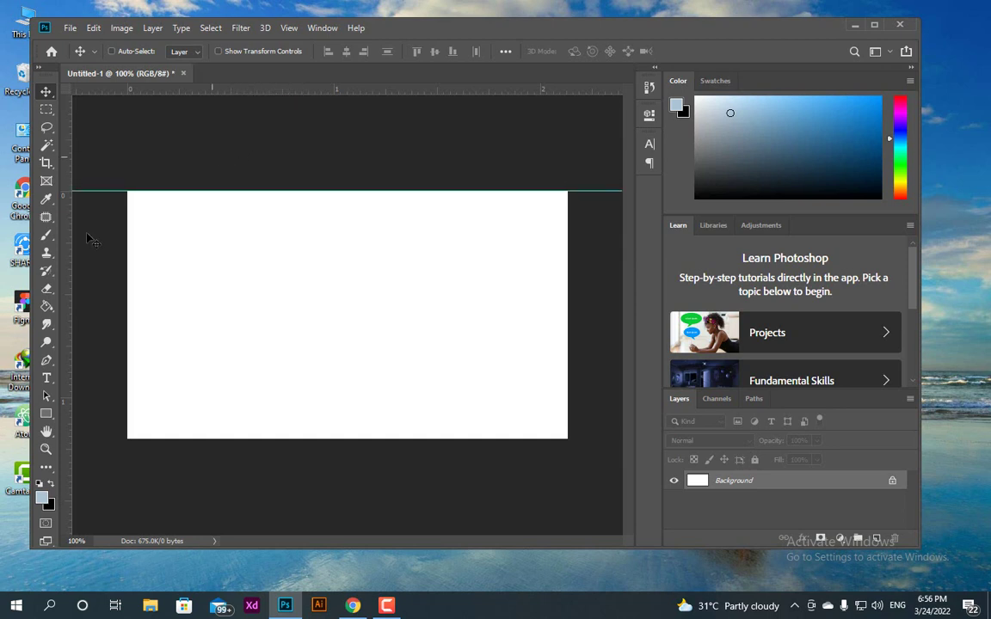
left_click_drag(69, 281, 127, 277)
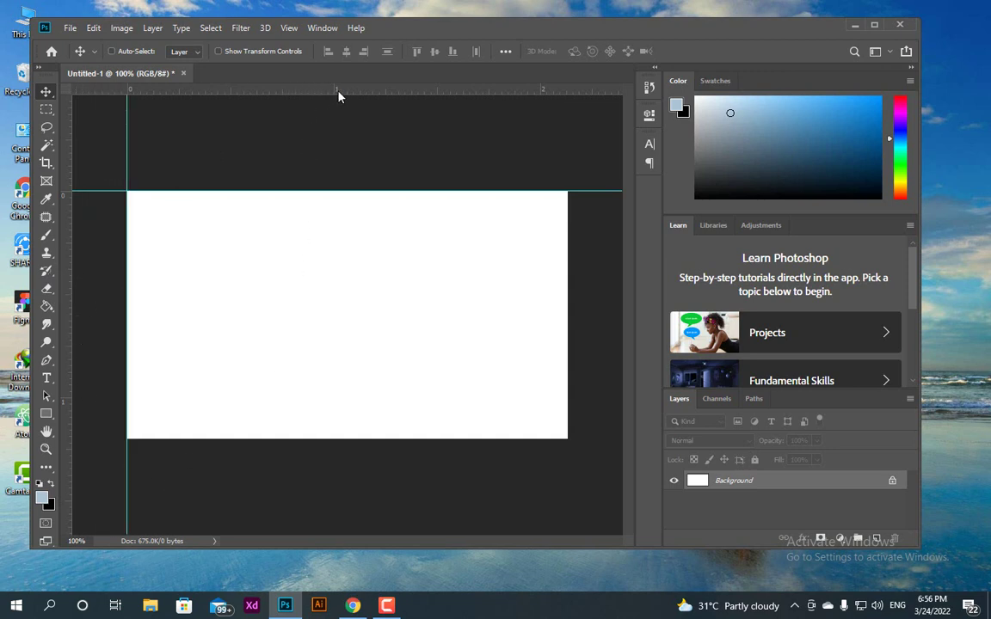
left_click_drag(338, 93, 325, 437)
left_click_drag(69, 349, 566, 336)
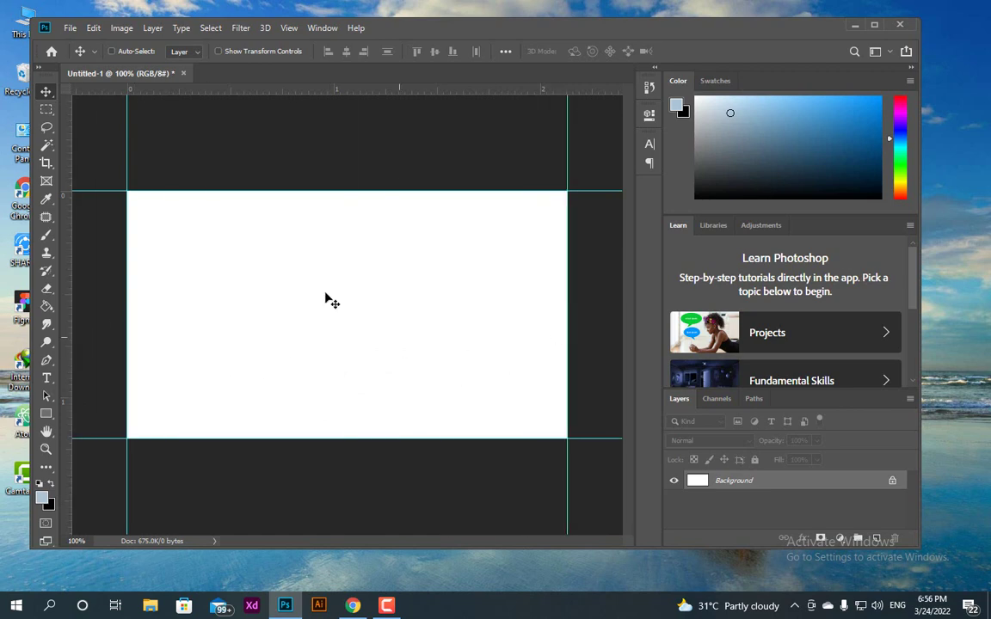
left_click(854, 24)
left_click(364, 604)
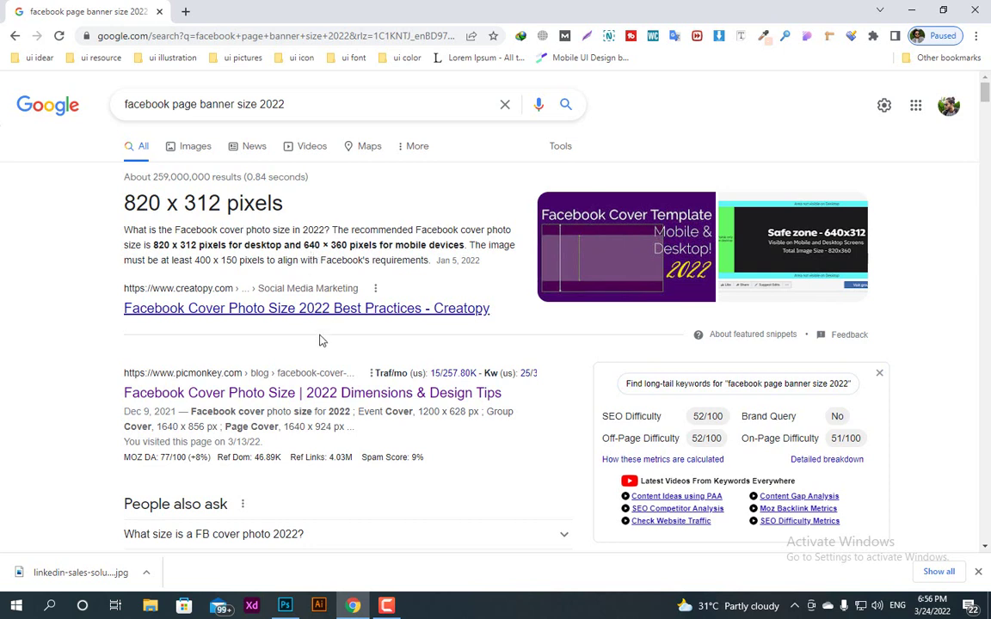
Return to the Photoshop Untitled-1 canvas framed by its four edge guides
left_click(284, 607)
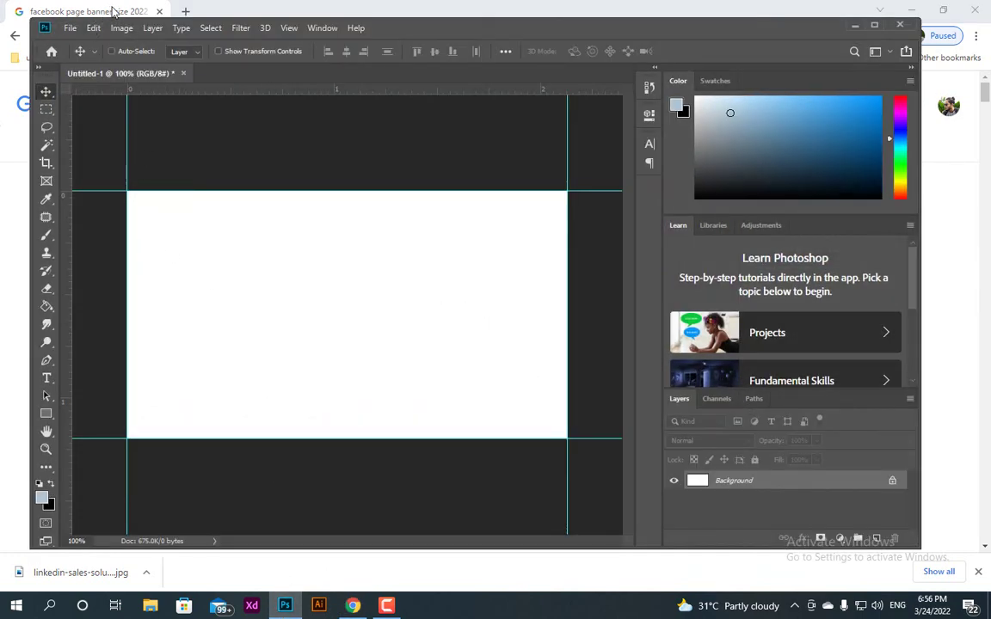
Set the canvas width to 820 pixels and unlock the Background layer as Layer 0
left_click(123, 29)
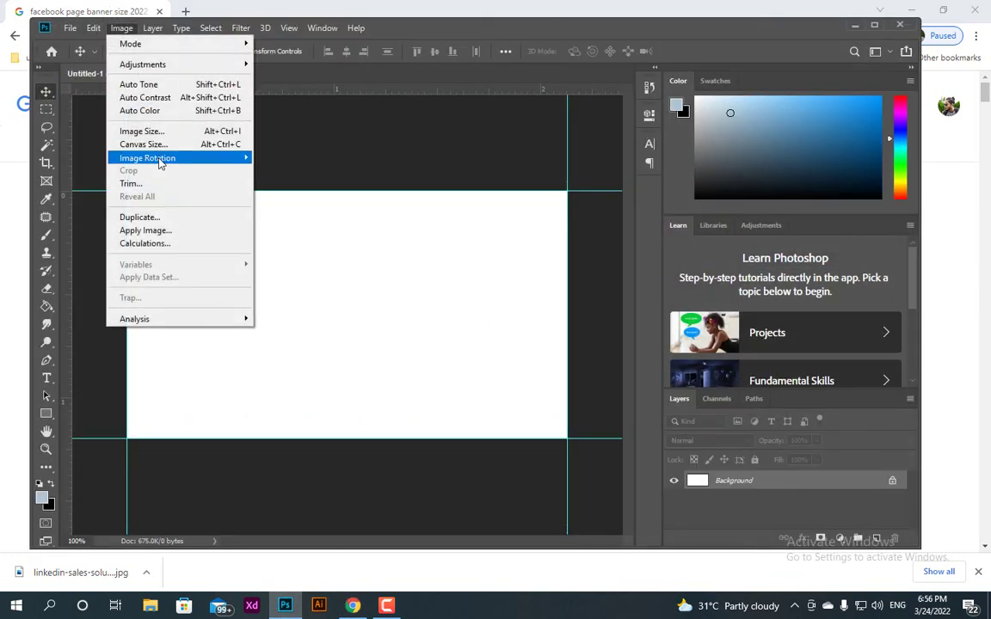
left_click(144, 144)
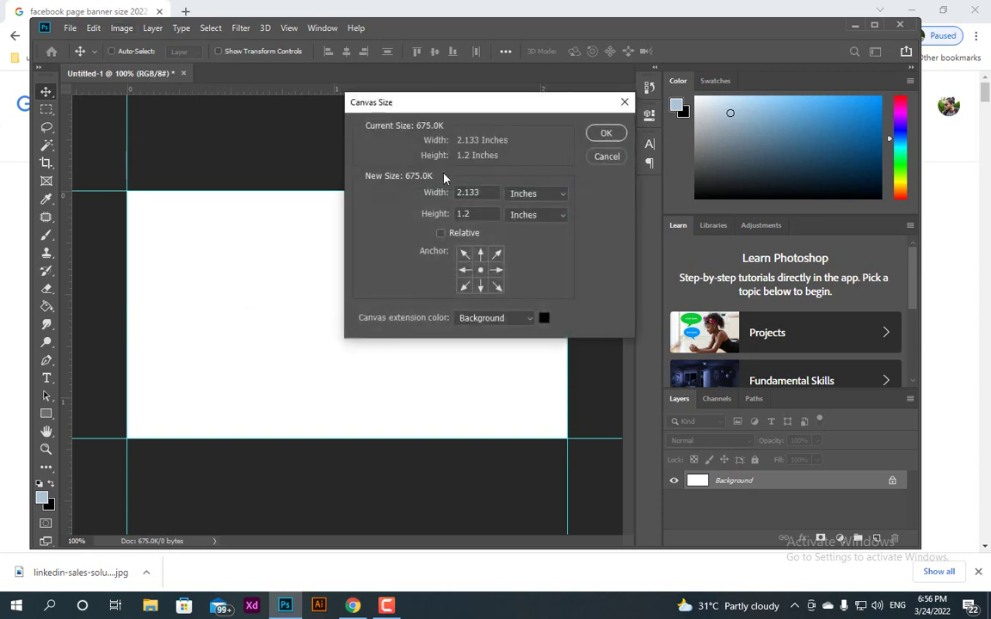
left_click(525, 195)
left_click(528, 220)
double_click(469, 193)
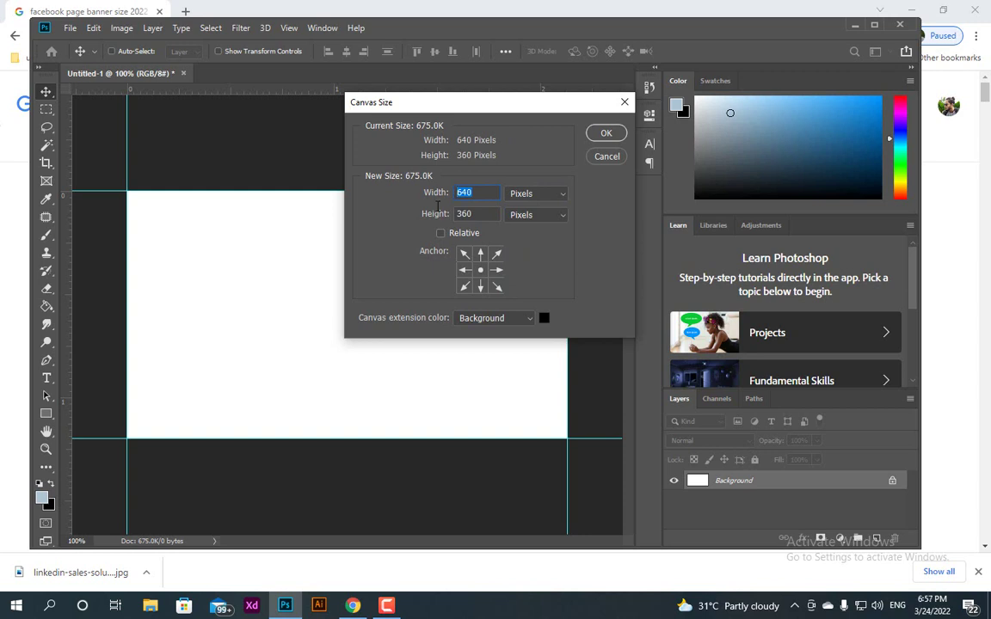
type("820")
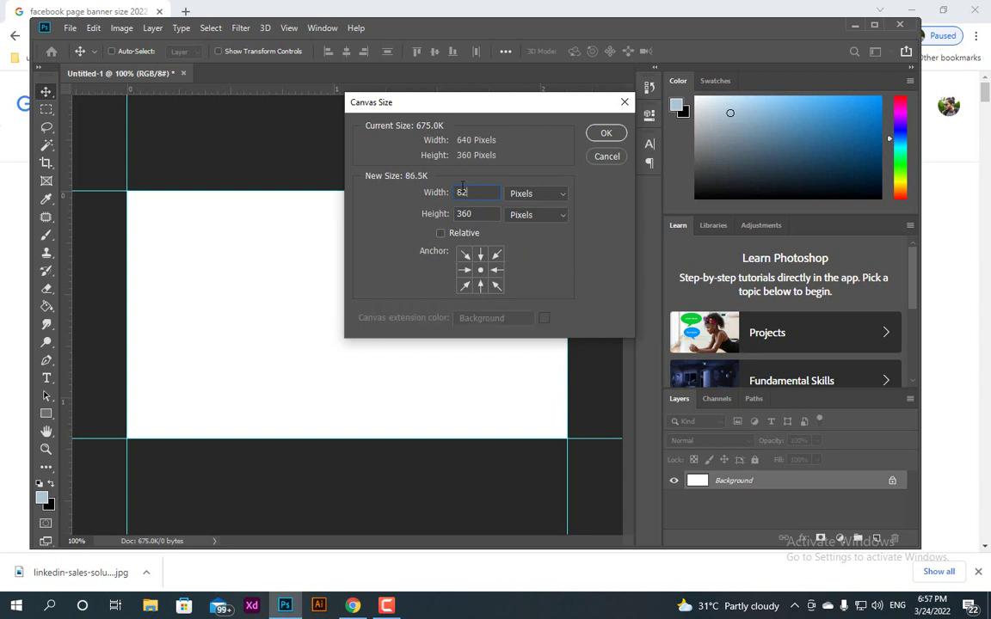
left_click(593, 134)
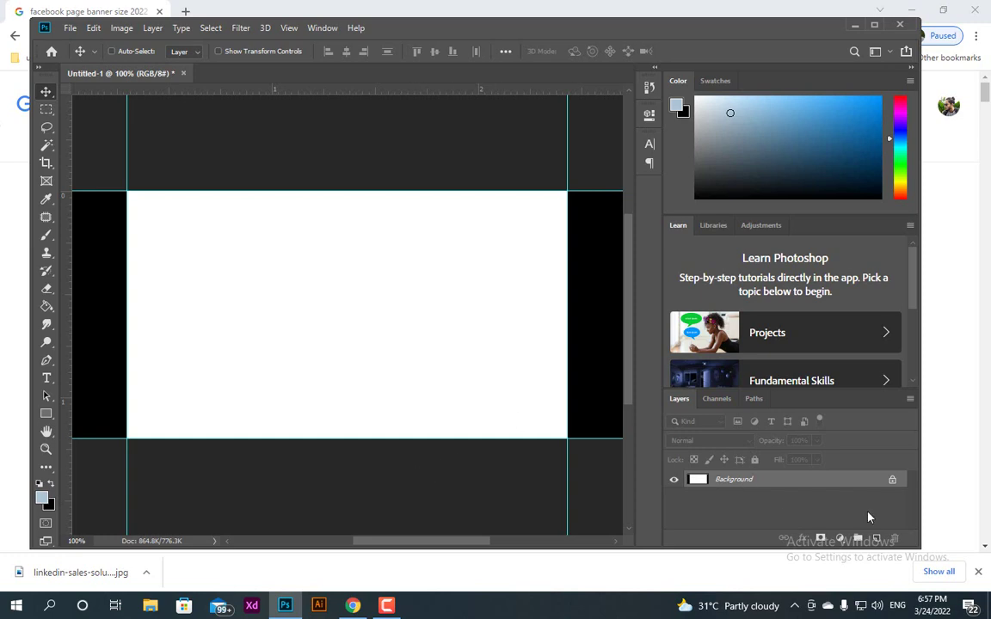
left_click(892, 481)
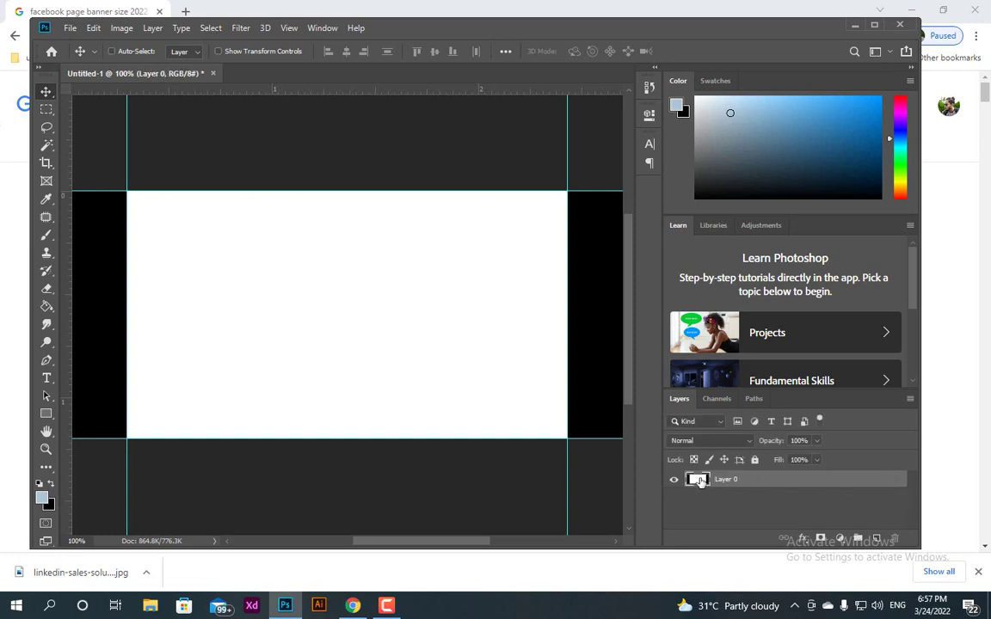
Add a black 000000 Solid Color fill layer over the canvas and zoom out
double_click(699, 481)
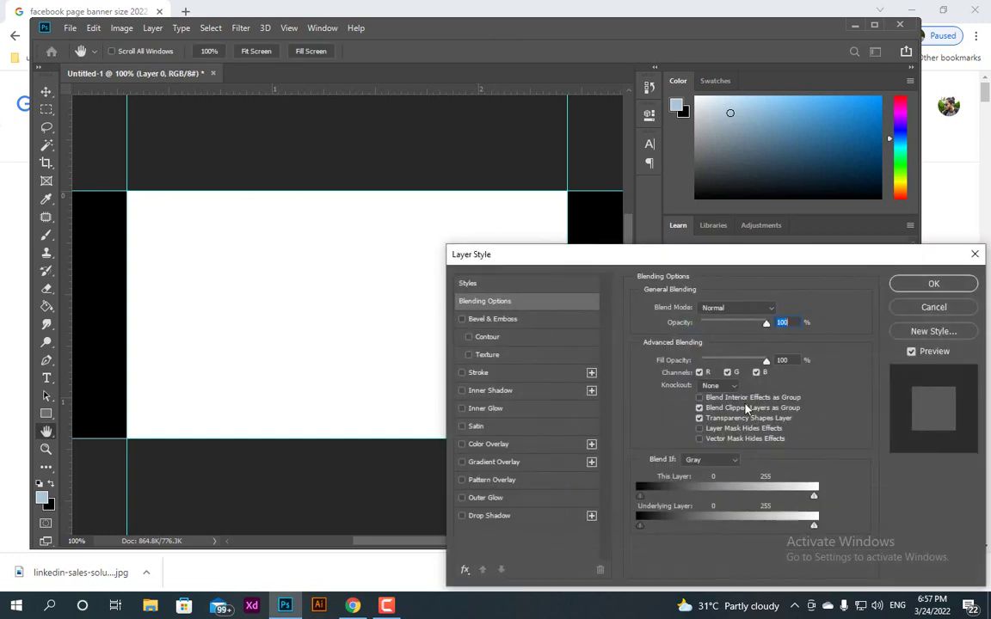
left_click(933, 307)
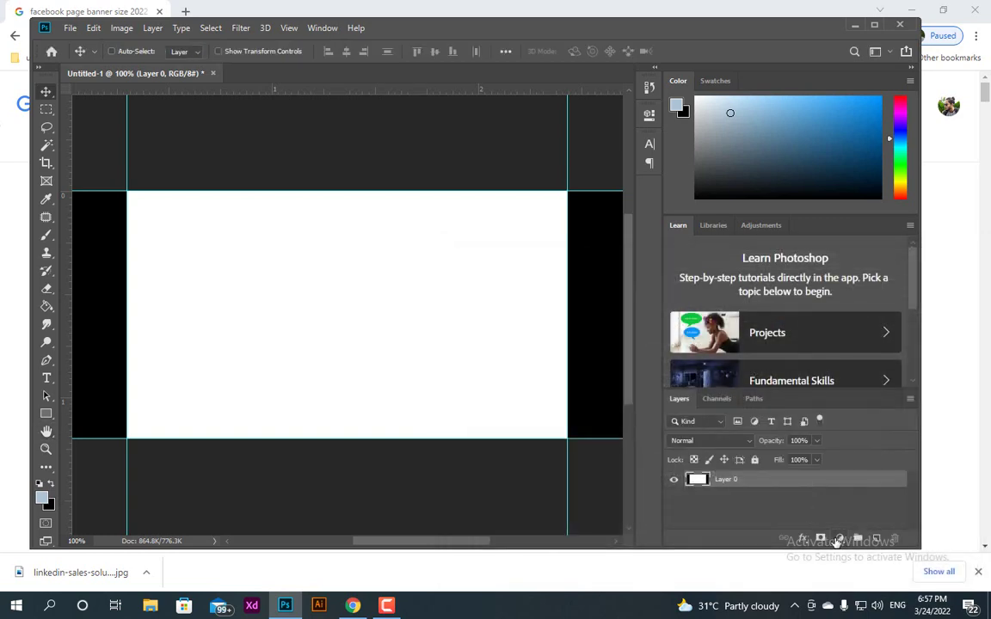
left_click(838, 540)
left_click(888, 297)
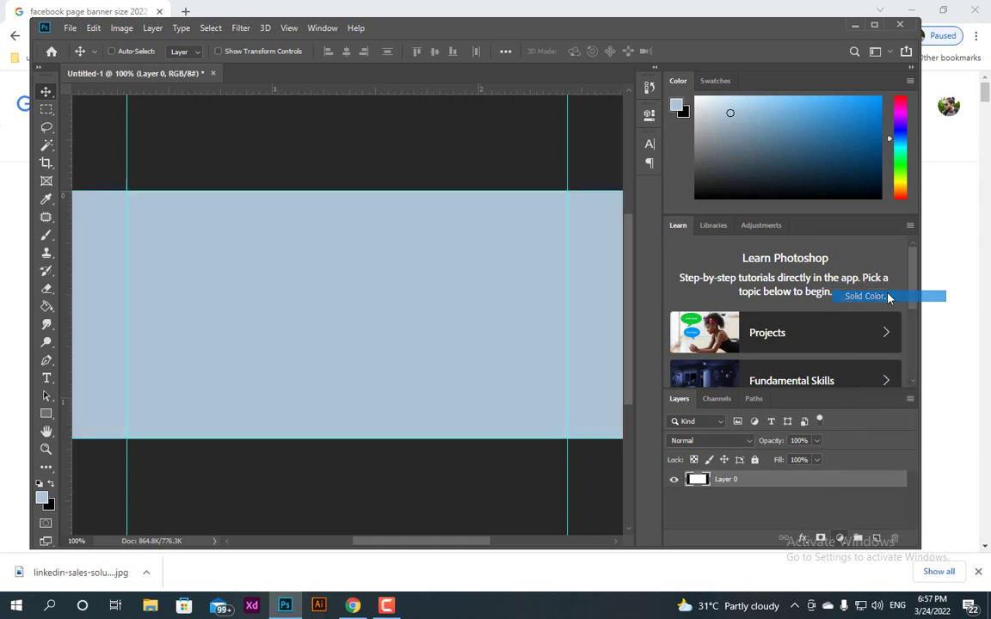
left_click_drag(554, 384, 556, 470)
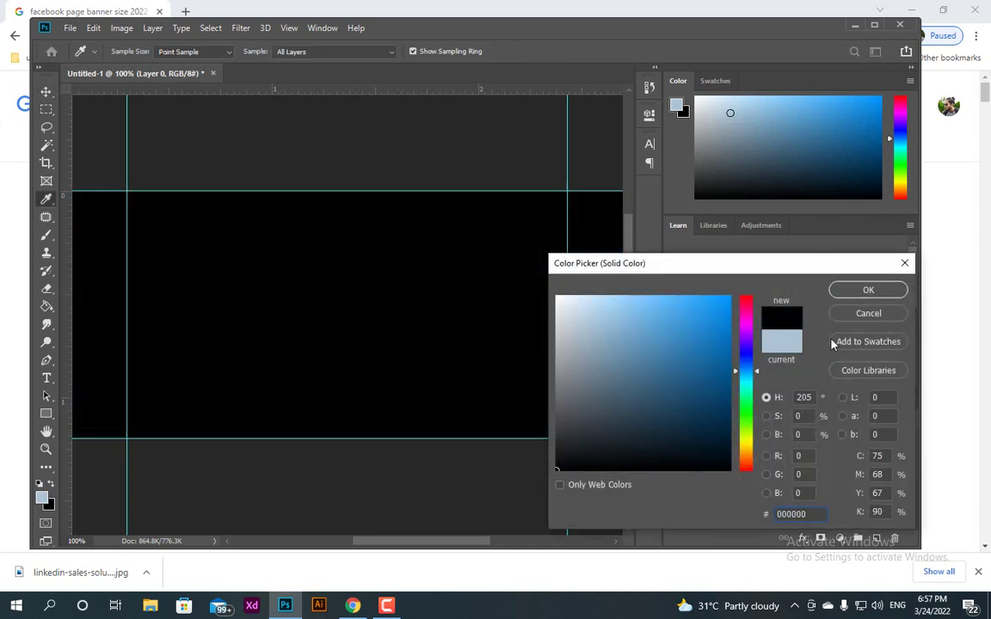
left_click(868, 290)
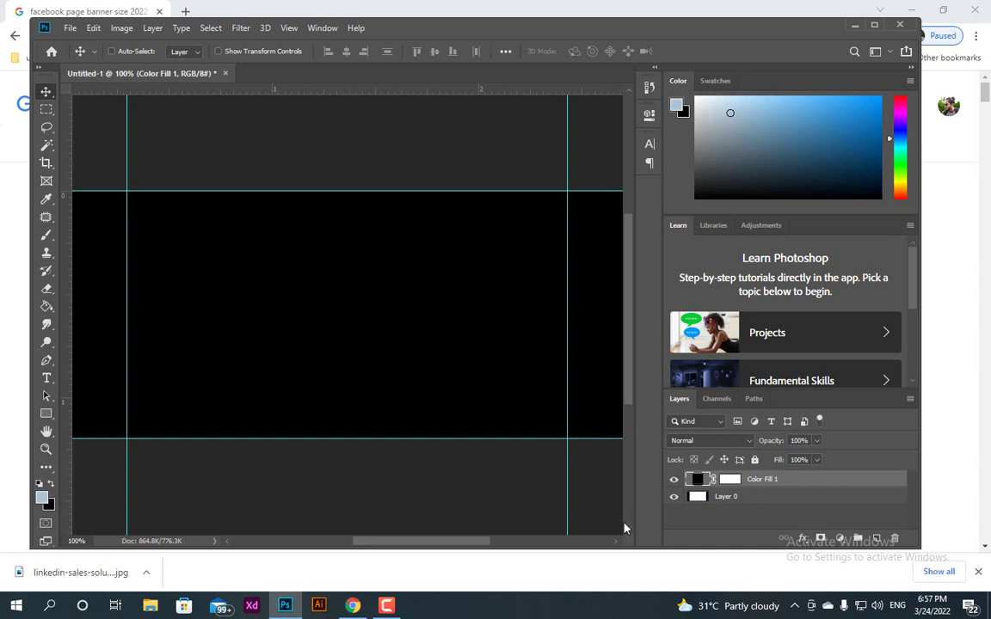
key("ctrl+minus")
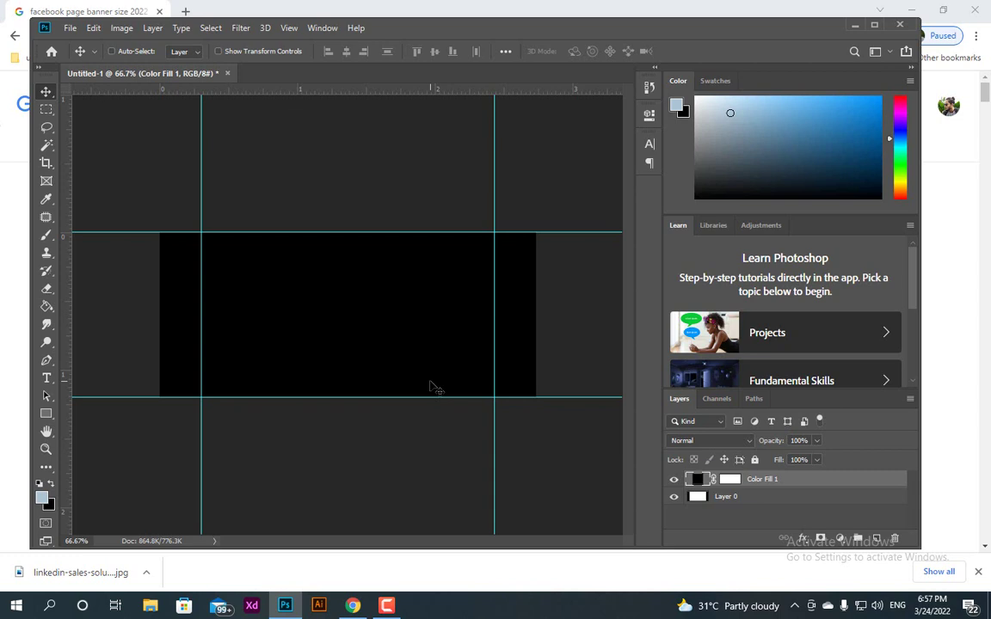
Draw a six-sided polygon on the canvas with the Polygon Tool
left_click(47, 413)
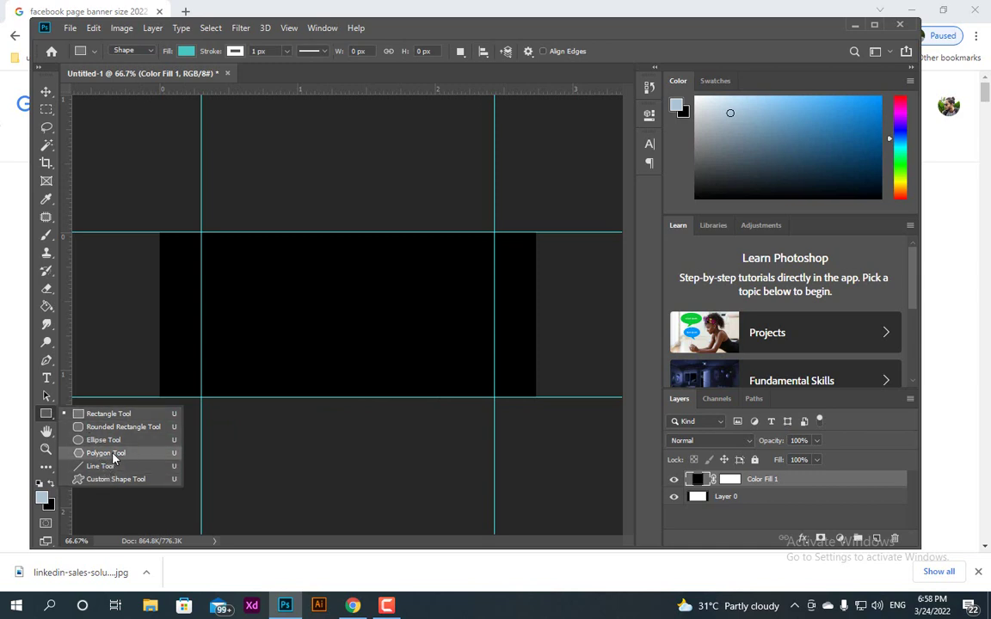
left_click(105, 454)
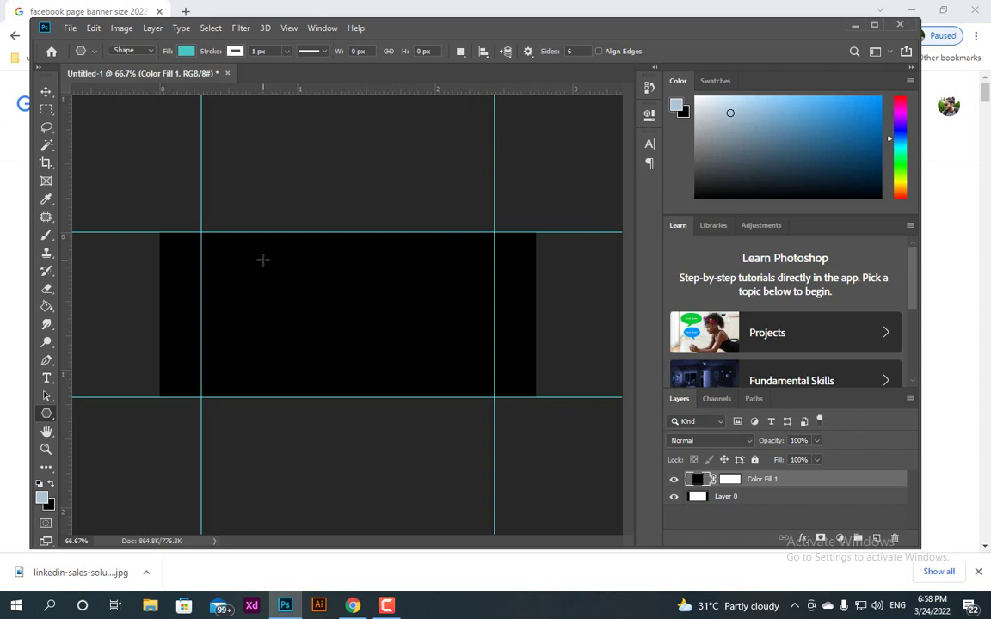
left_click_drag(262, 260, 354, 345)
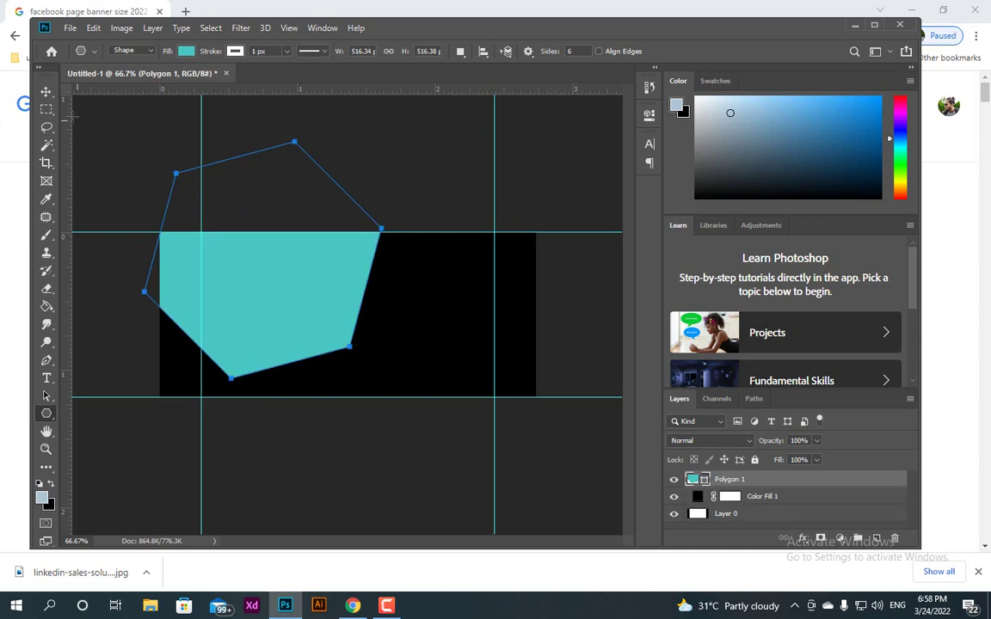
Rotate the hexagon to 75° and position it at the canvas's right edge
left_click(47, 92)
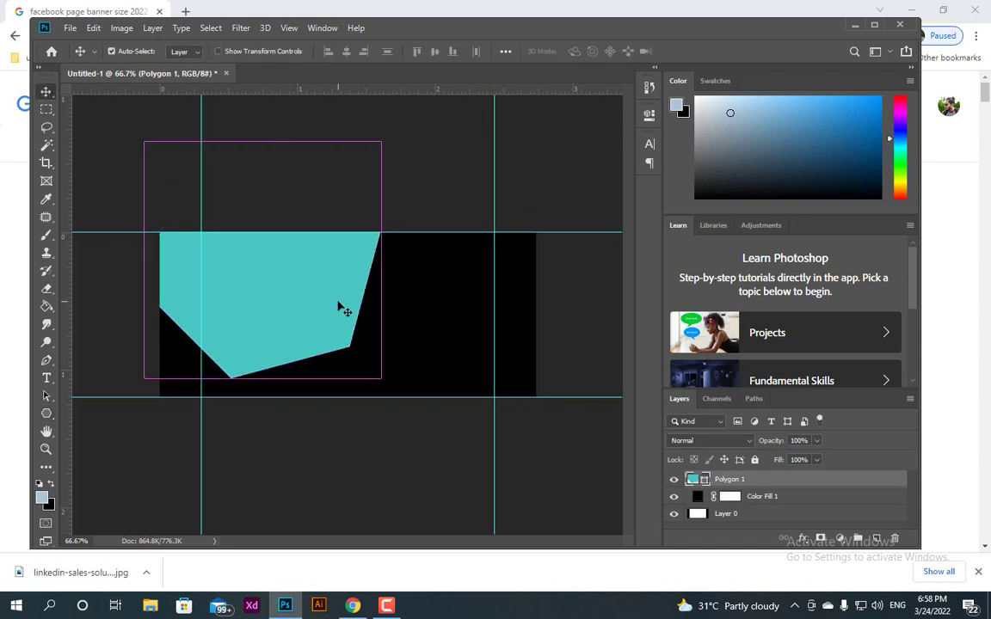
key("ctrl+t")
left_click_drag(413, 384, 127, 360)
left_click_drag(291, 283, 460, 380)
left_click_drag(590, 373, 614, 338)
left_click_drag(497, 355, 476, 317)
left_click_drag(591, 303, 626, 257)
left_click_drag(550, 317, 601, 318)
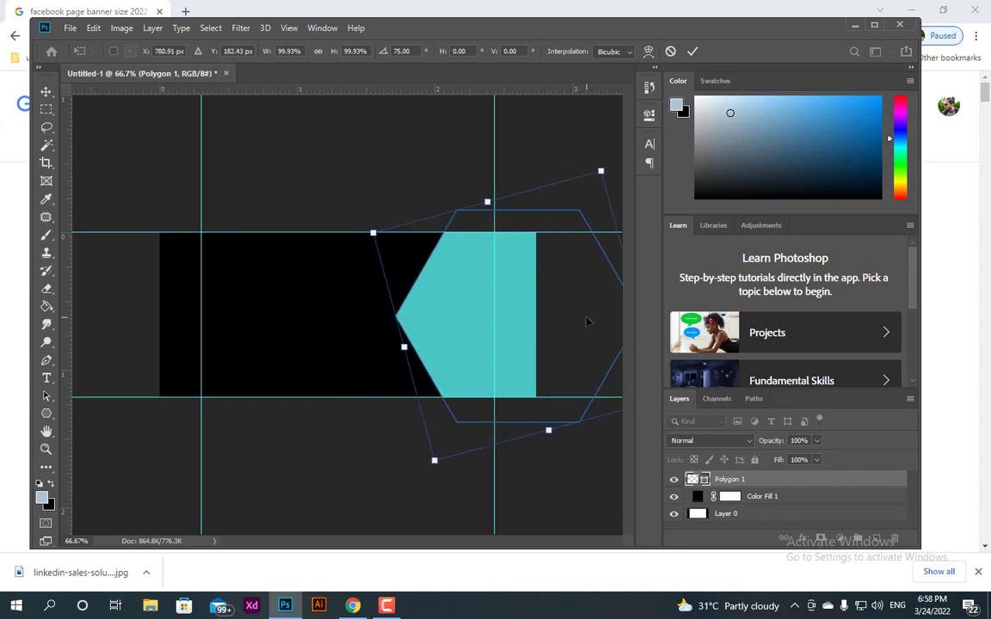
left_click(692, 52)
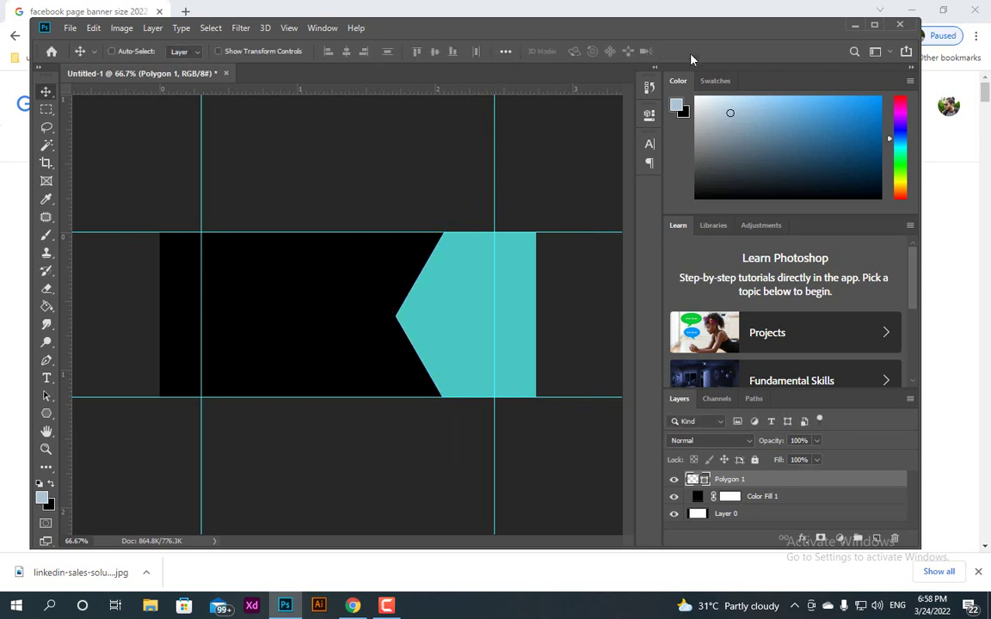
Recolour the Polygon 1 hexagon from turquoise to dark golden brown 956614
double_click(705, 480)
left_click(746, 405)
left_click_drag(747, 405, 751, 459)
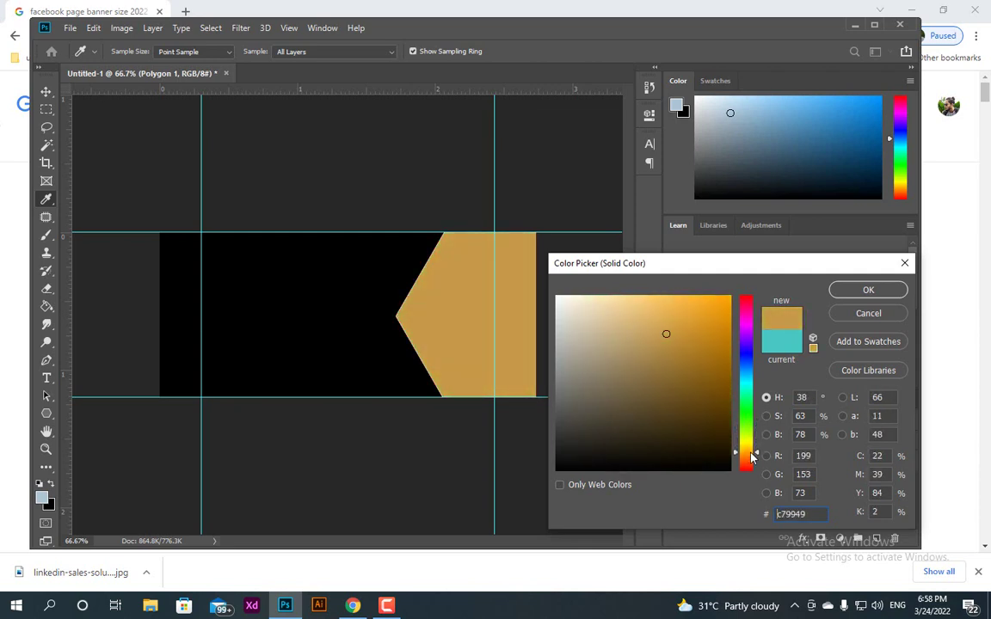
left_click(713, 306)
left_click_drag(712, 306, 707, 367)
left_click(869, 289)
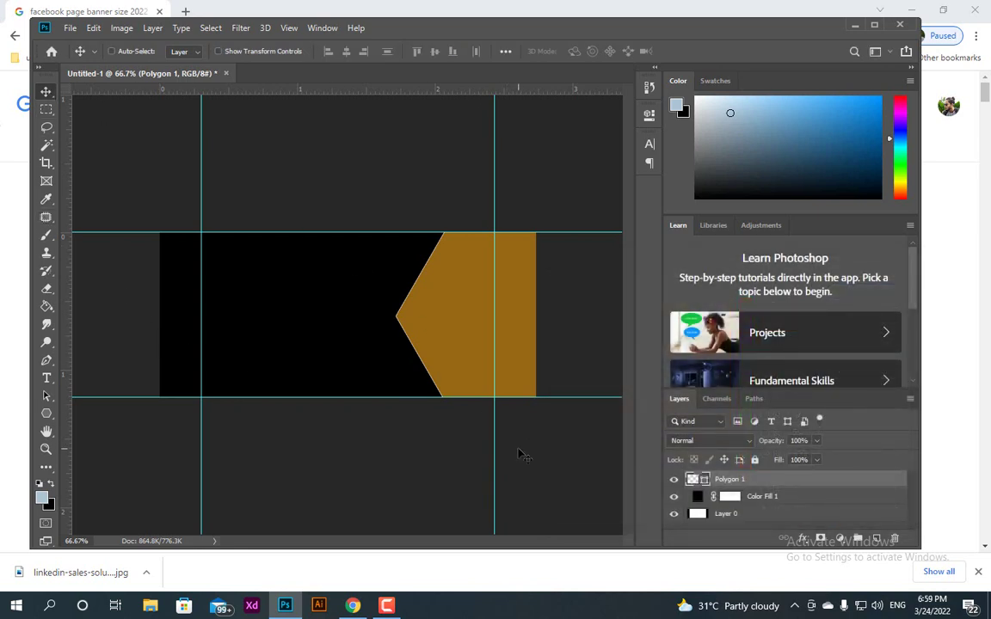
Duplicate the polygon and place the copy along the banner's top edge
key("ctrl+j")
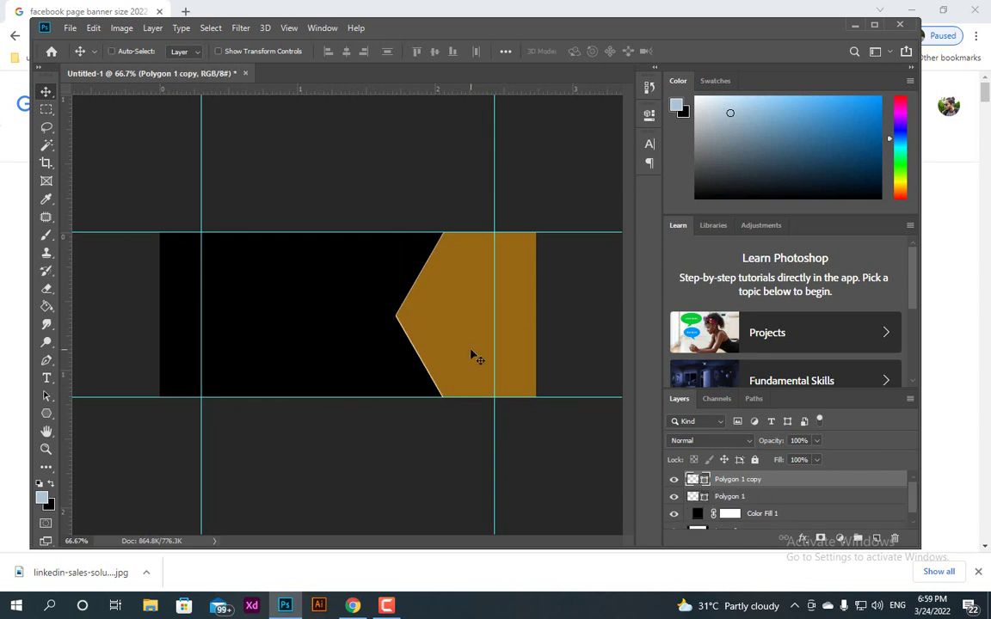
left_click_drag(469, 354, 466, 355)
left_click_drag(467, 344, 289, 182)
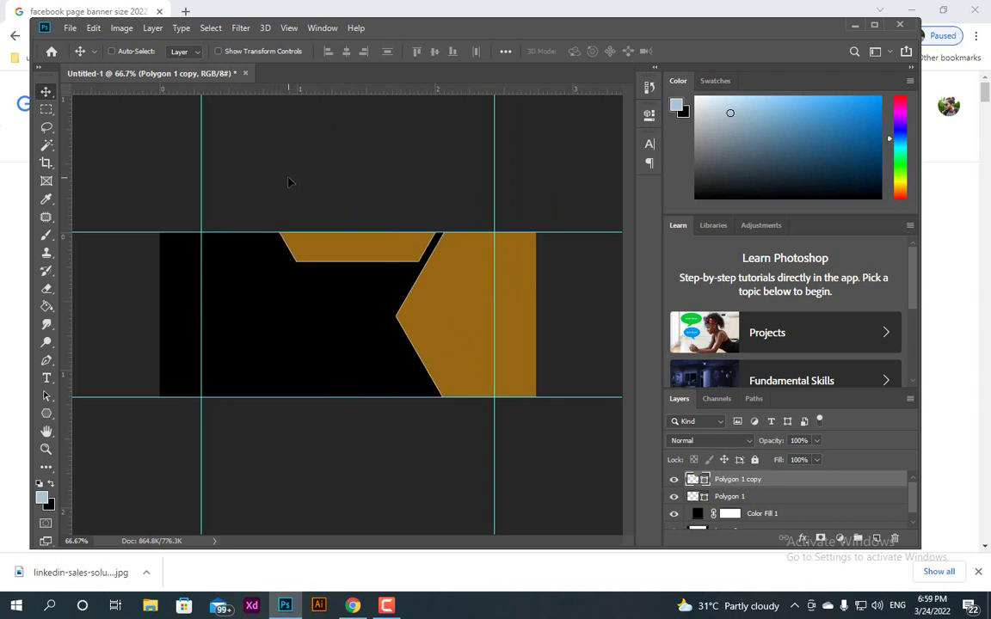
key("shift+Left")
key("shift+Left")
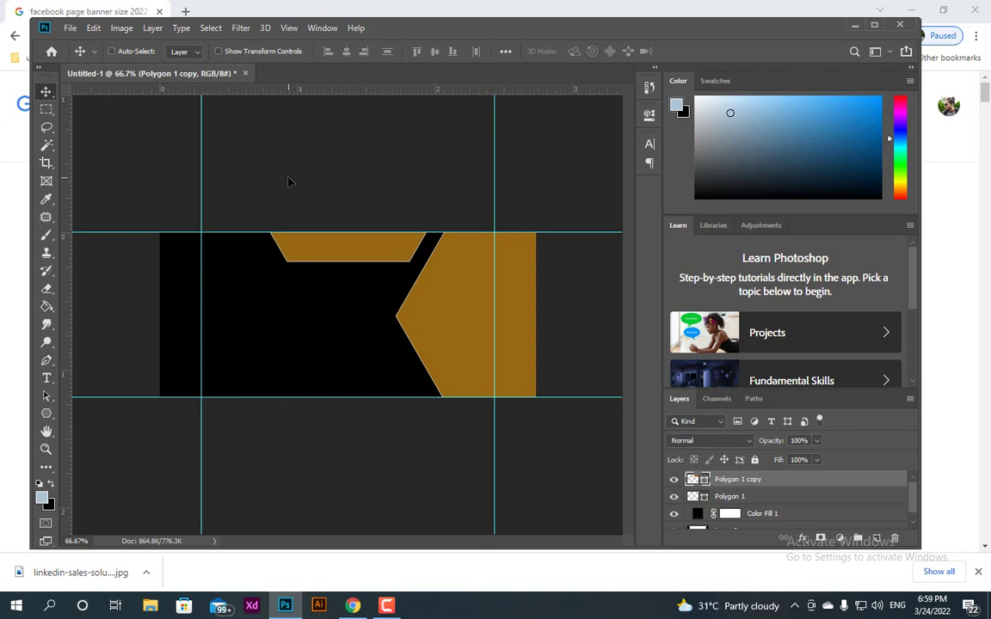
key("shift+Left")
key("shift+Right")
key("shift+Right")
key("shift+Left")
Duplicate the top polygon again and nudge the copy onto the banner's bottom edge
key("ctrl+j")
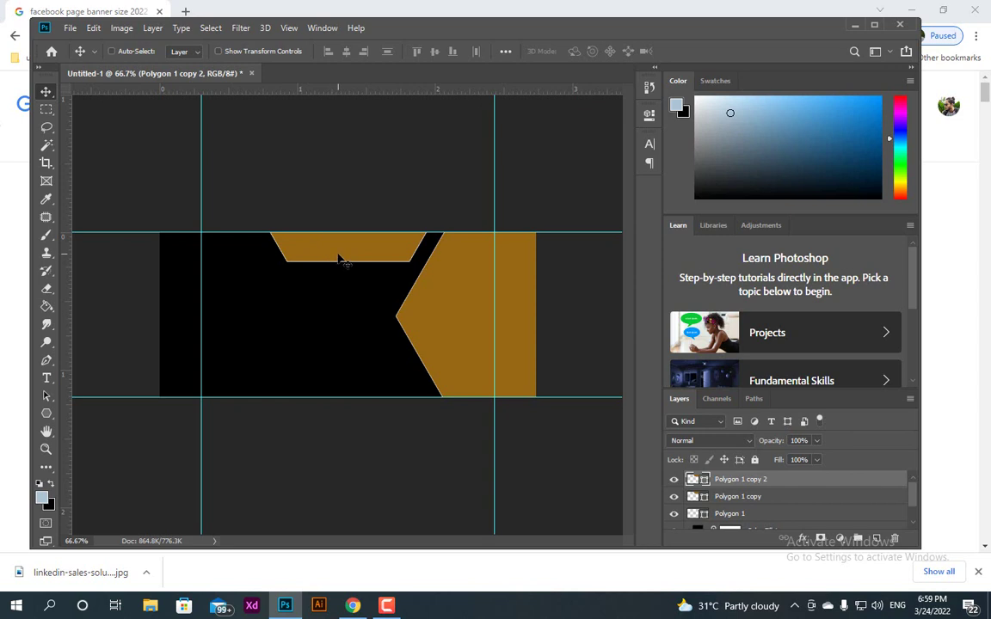
left_click_drag(338, 259, 357, 568)
key("Delete")
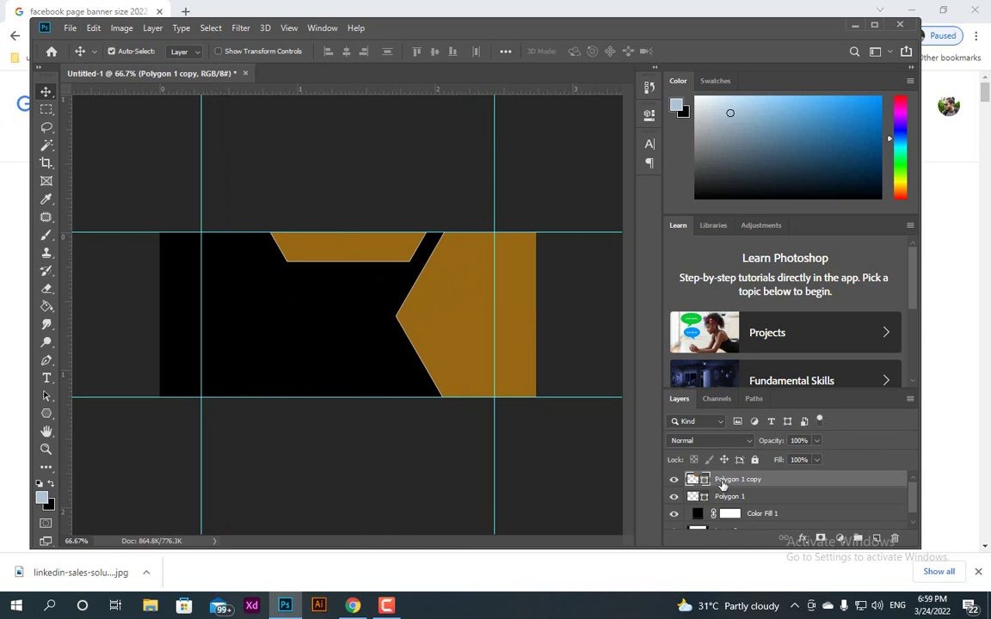
key("ctrl+j")
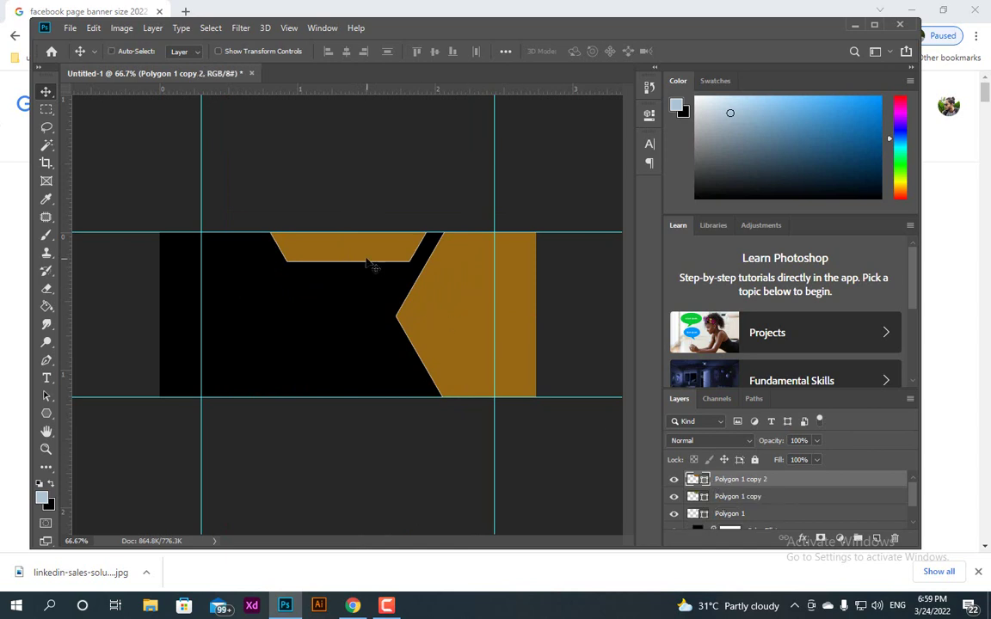
left_click_drag(367, 263, 366, 483)
key("shift+Down")
key("shift+Down")
key("shift+Down")
key("shift+Down")
key("shift+Down")
key("shift+Down")
key("shift+Down")
key("shift+Down")
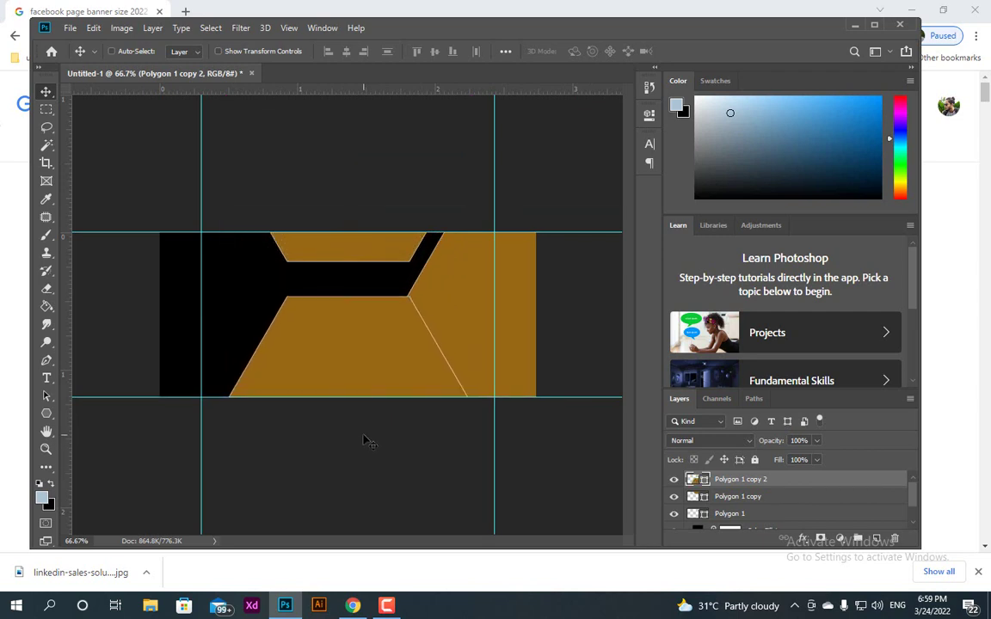
key("shift+Down")
key("shift+Down")
key("shift+Down")
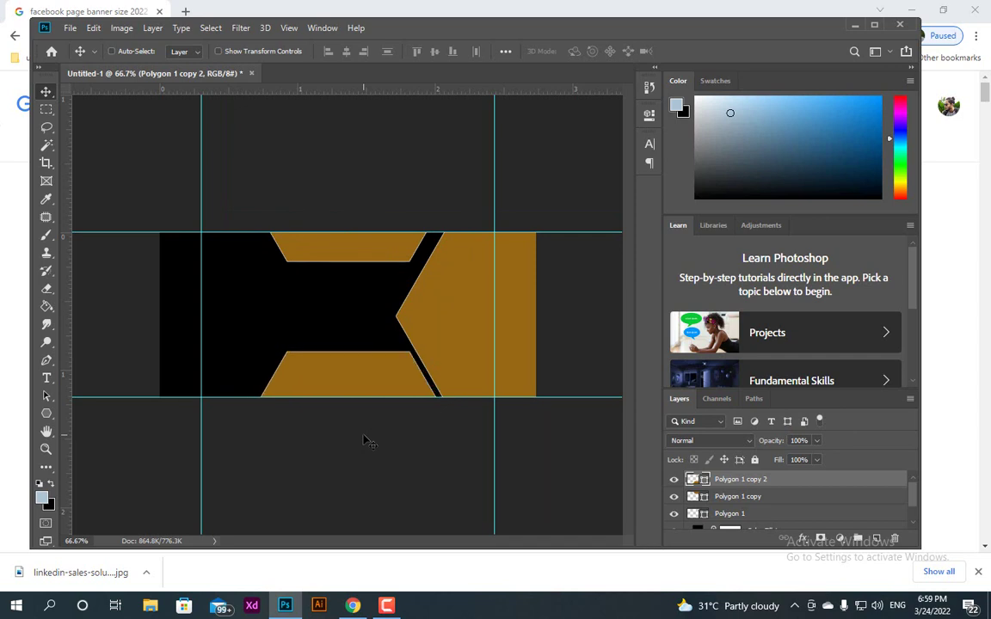
key("shift+Down")
key("shift+Down")
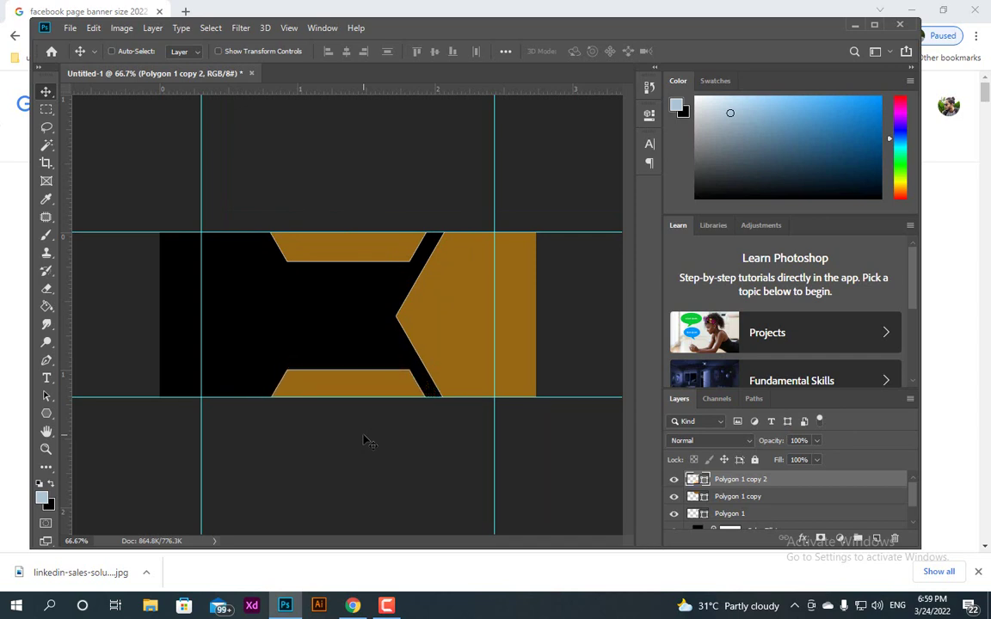
key("shift+Down")
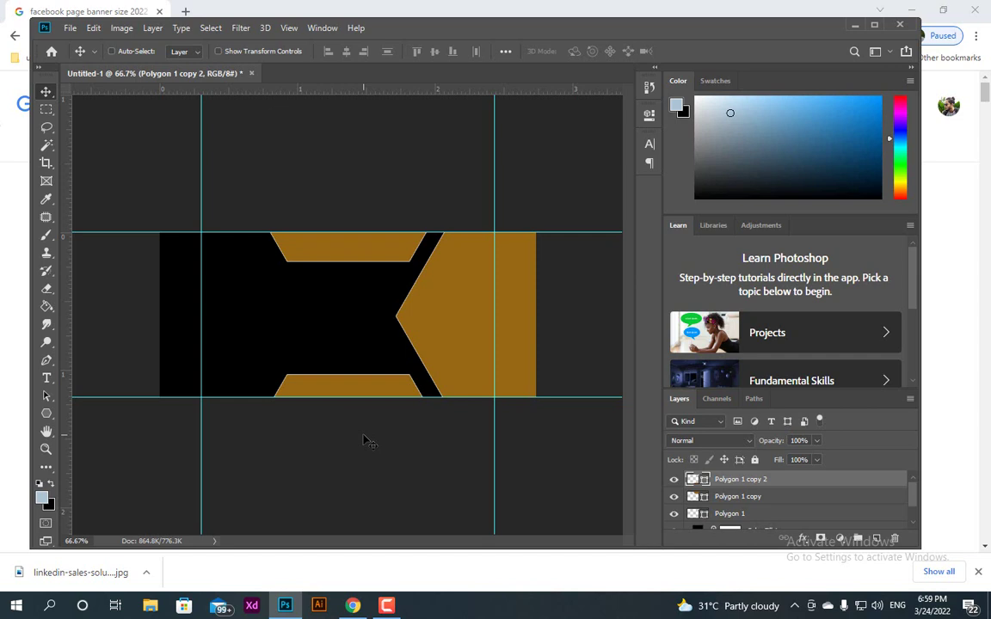
key("shift+Up")
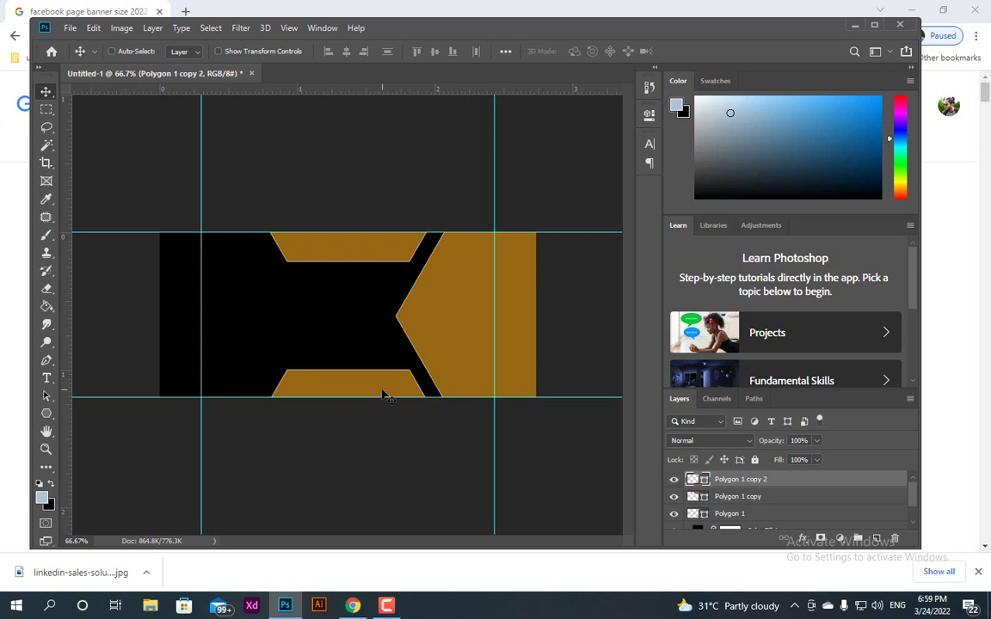
Shift the bottom polygon slightly left and recolour it to brighter orange d5911a
left_click_drag(385, 395, 377, 395)
double_click(704, 481)
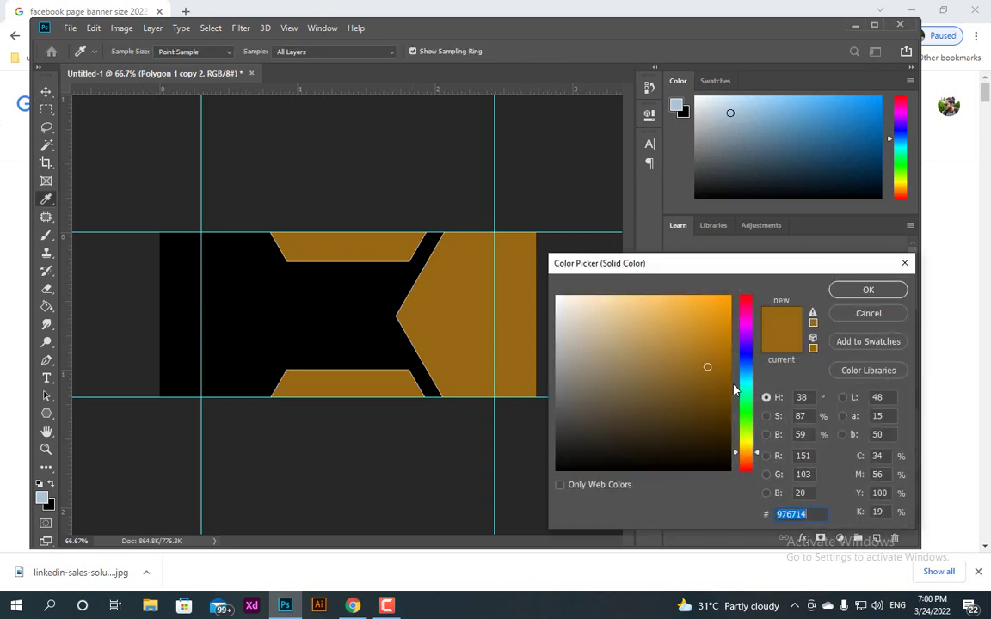
left_click(709, 324)
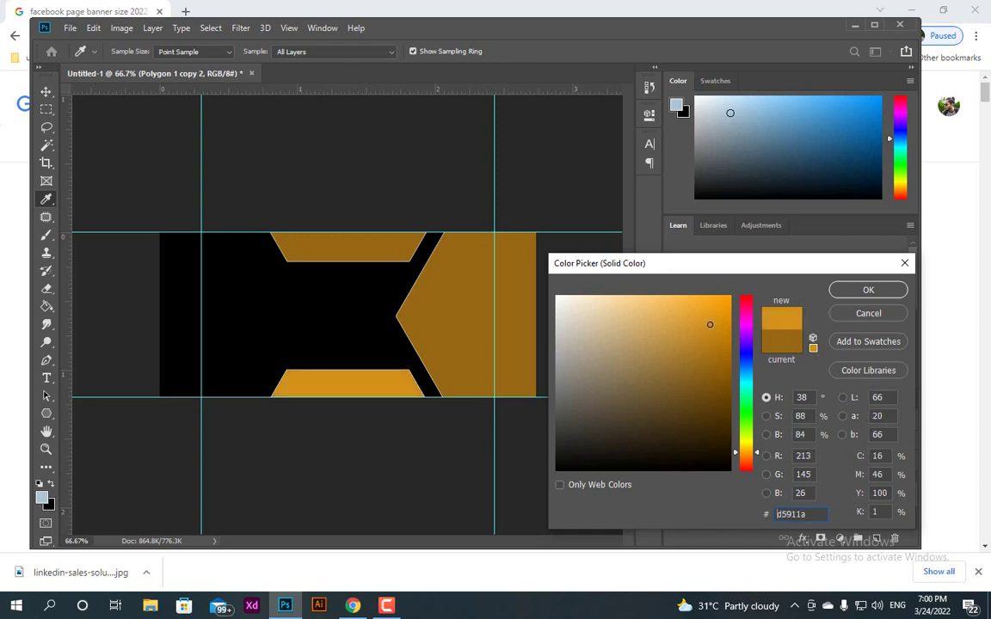
left_click(867, 290)
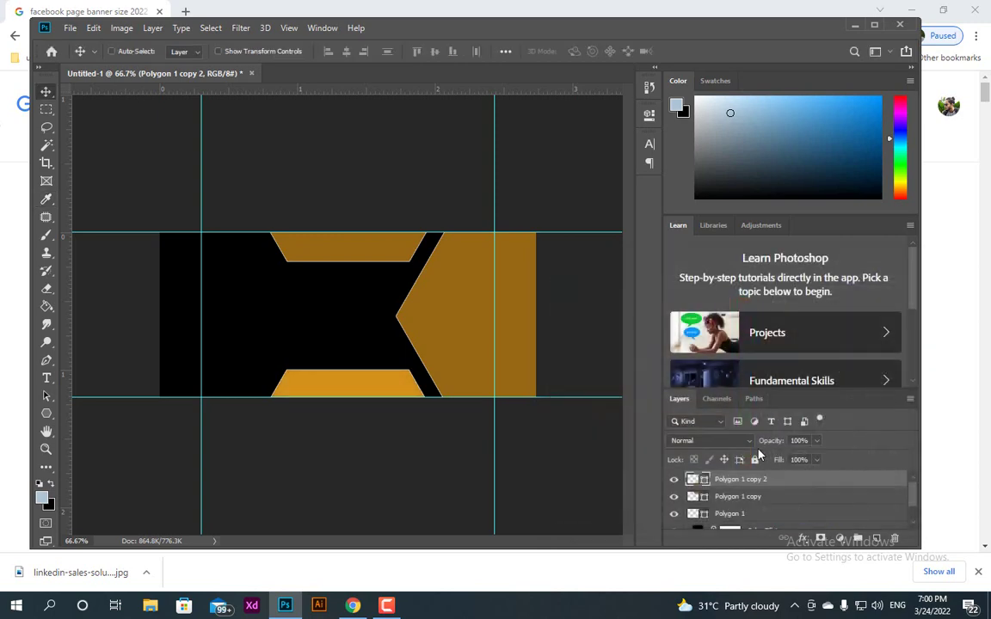
Recolour Polygon 1 and the top trapezoid to the same d5911a orange
double_click(705, 514)
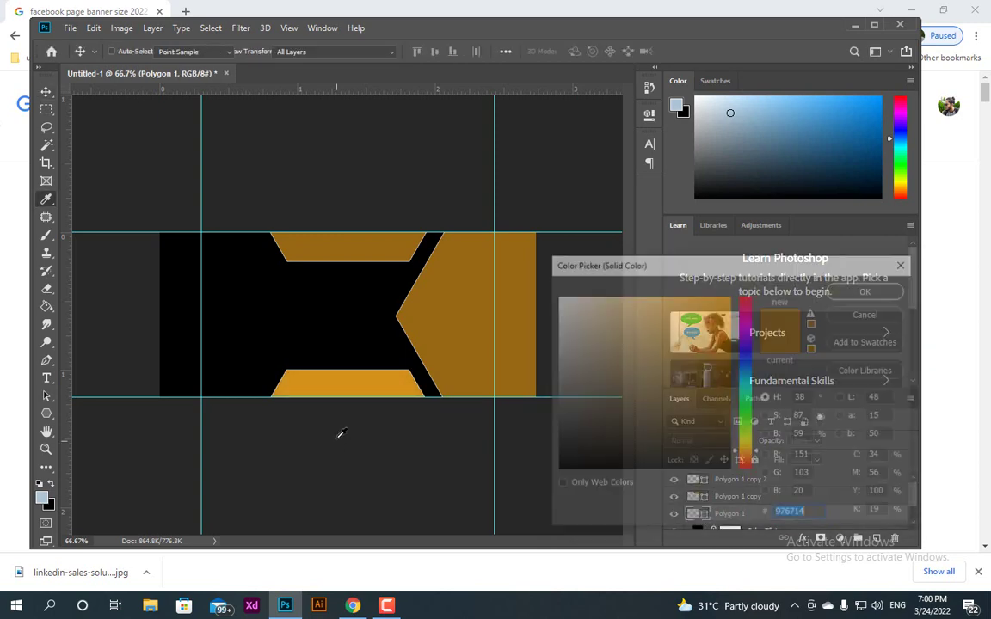
left_click(839, 292)
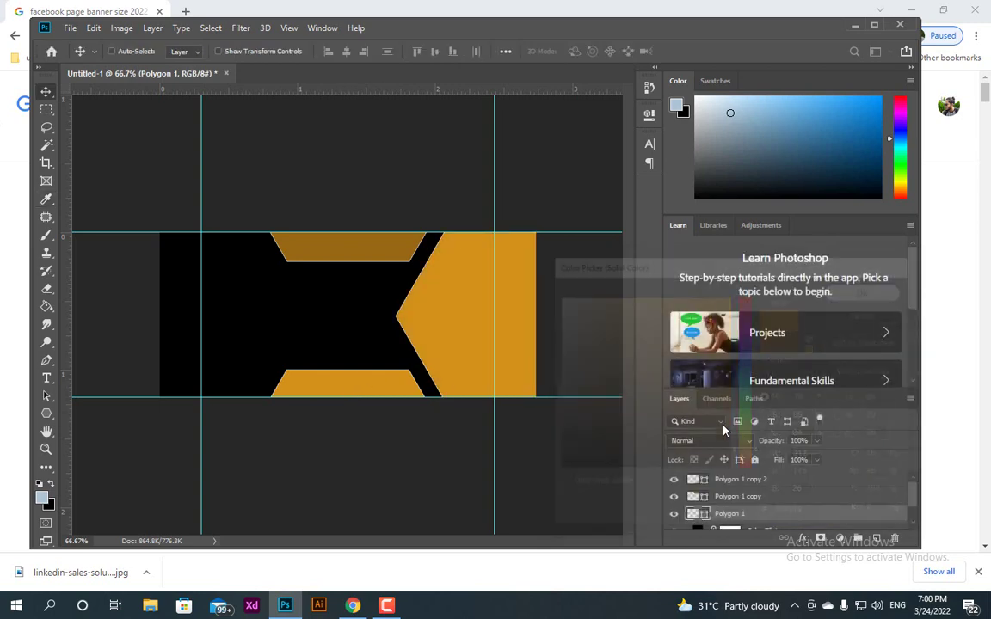
left_click(397, 249)
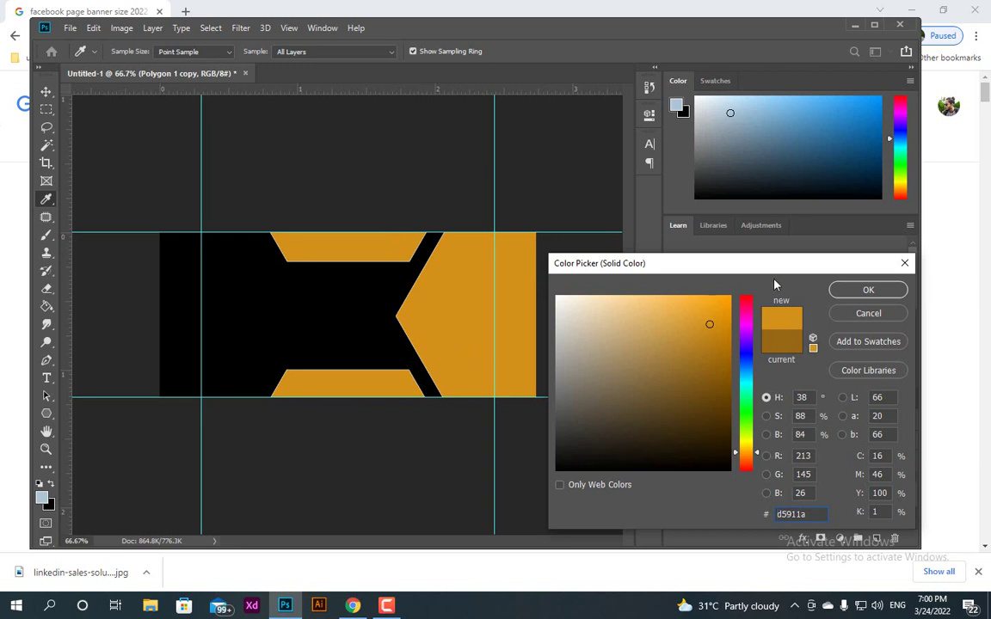
left_click(868, 291)
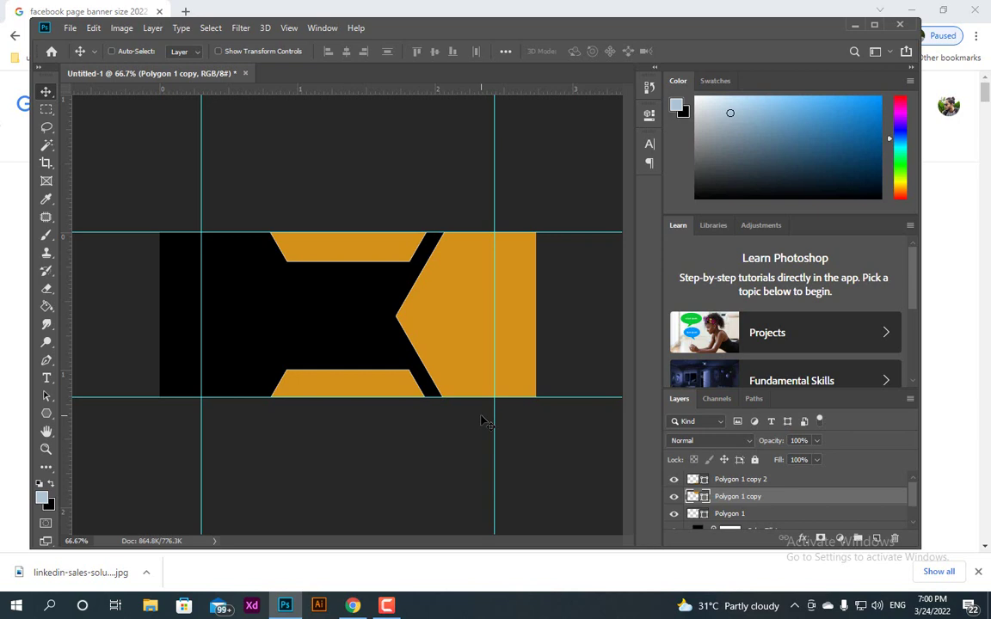
left_click(741, 514)
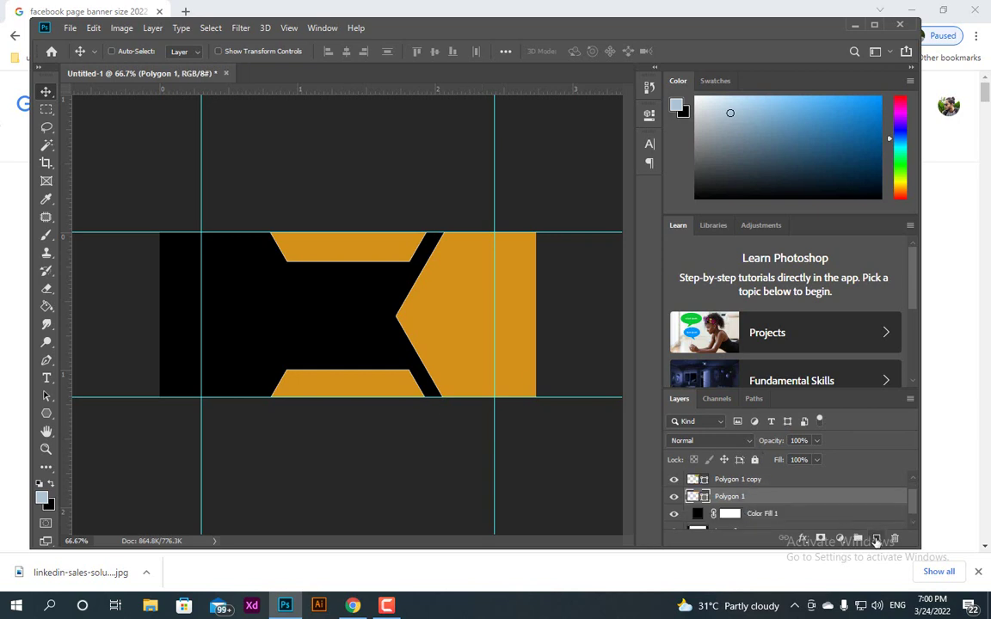
Add a new layer and embed the office photo linkedin-sales-solutions-46bom4lObsA-unsplash from Downloads
left_click(874, 539)
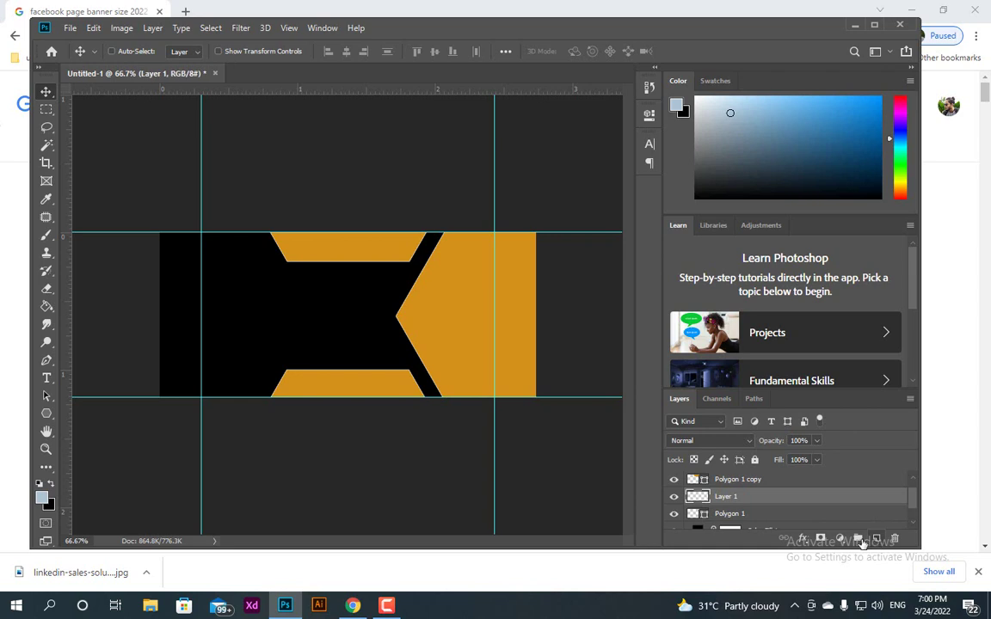
left_click(70, 29)
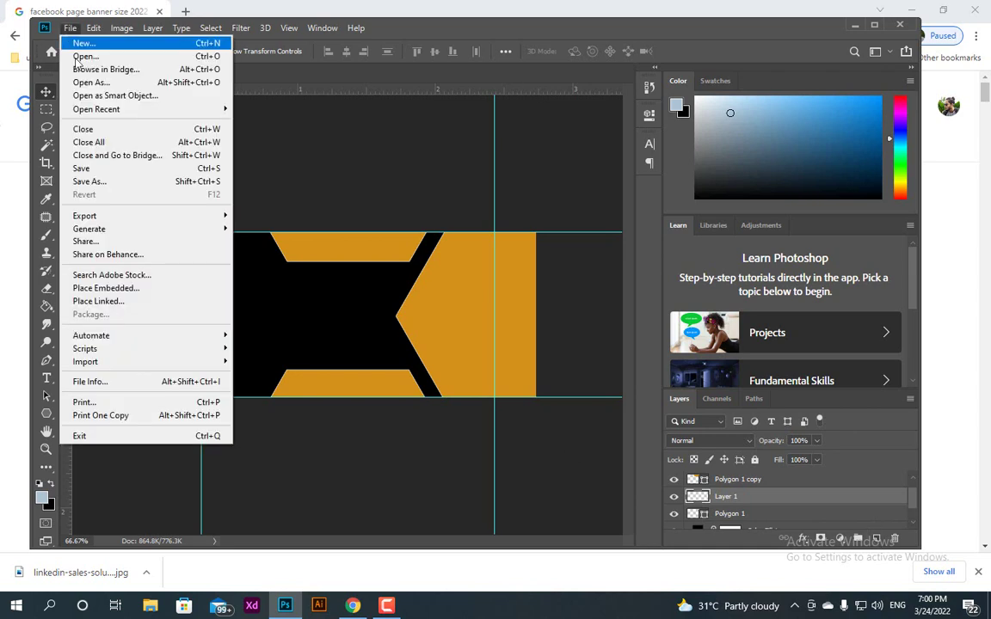
left_click(125, 288)
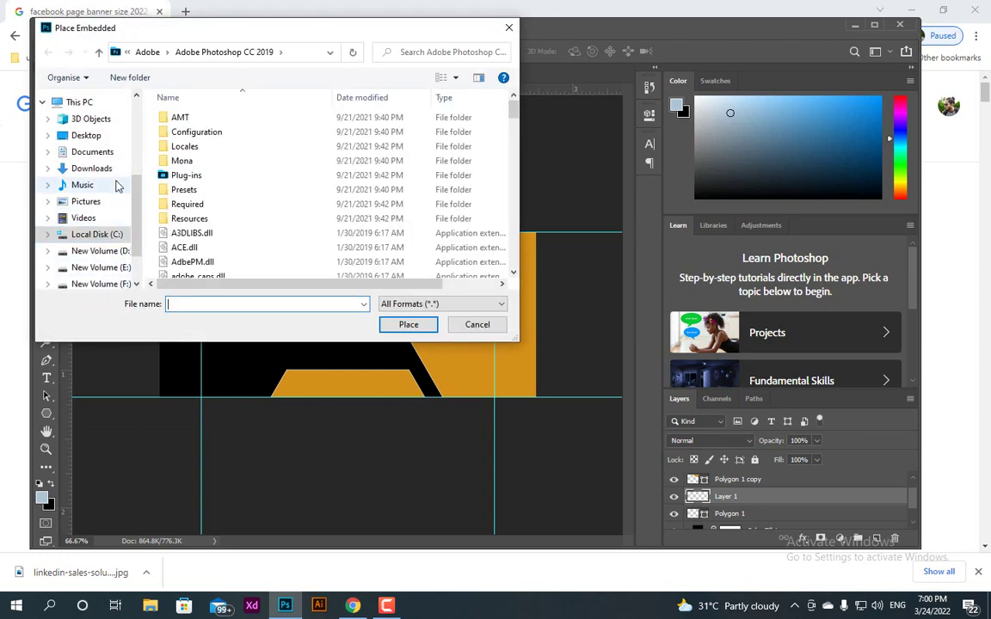
left_click(91, 167)
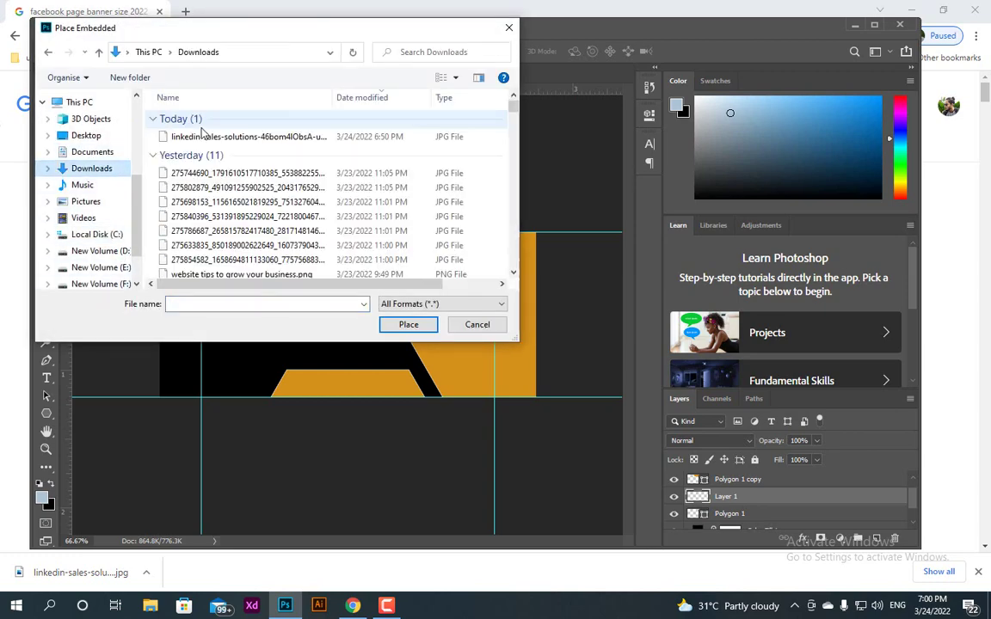
left_click(222, 138)
left_click(411, 325)
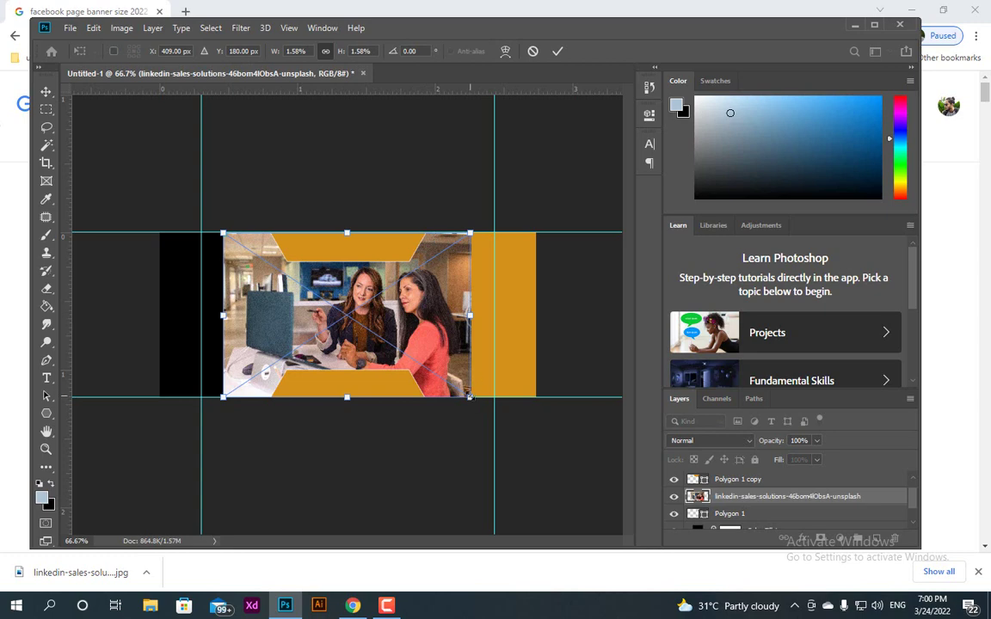
Enlarge the placed photo across the banner's middle and commit the size
left_click_drag(469, 397, 530, 442)
left_click_drag(427, 333, 456, 326)
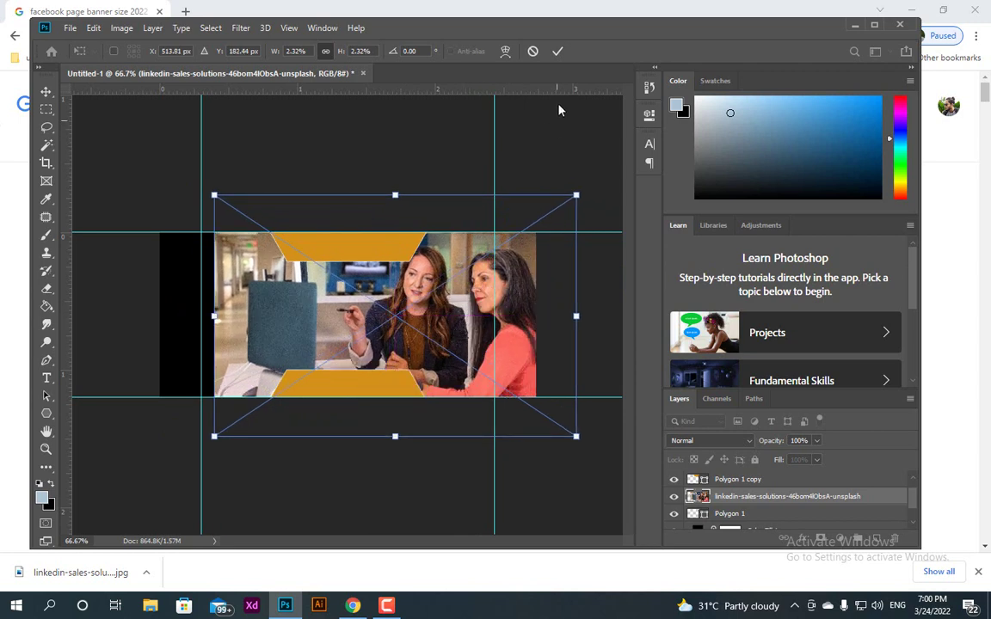
left_click(557, 53)
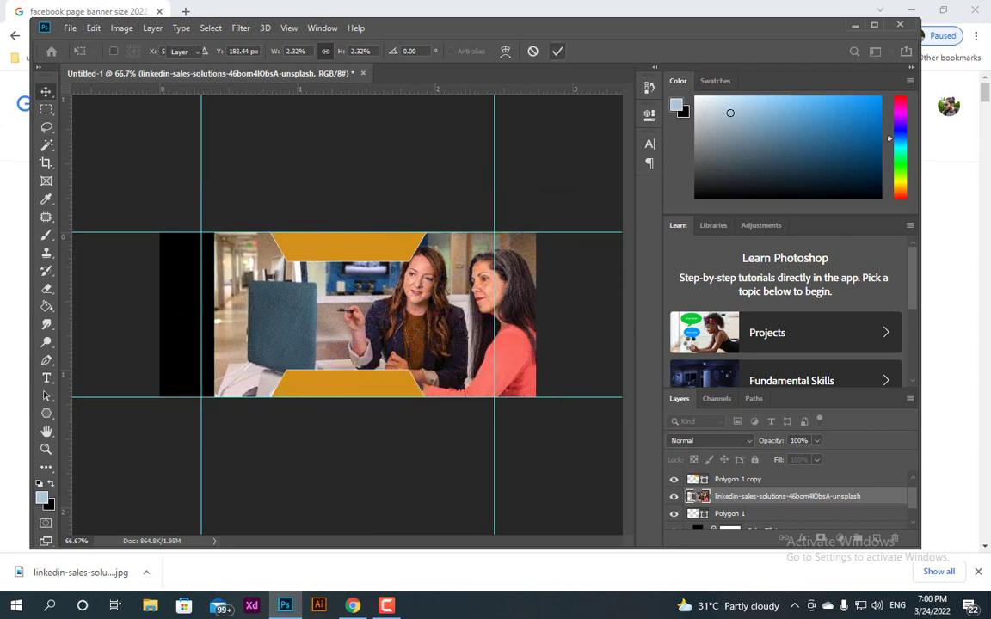
Clip the photo into the Polygon 1 hexagon, shift it right, and shrink it so both women fit
left_click(740, 505, "alt")
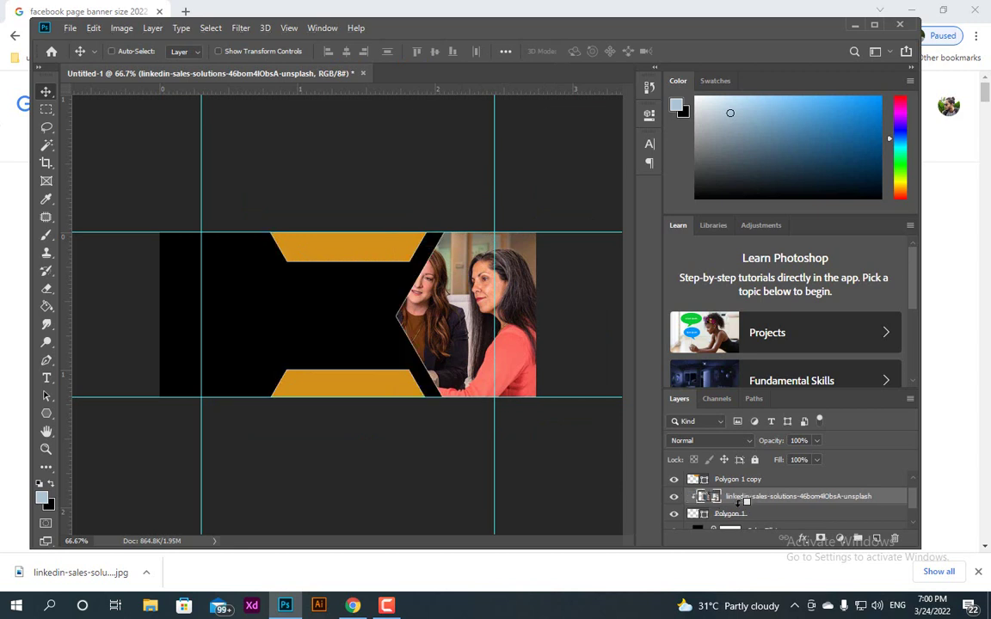
left_click_drag(474, 339, 513, 338)
key("ctrl")
key("ctrl+t")
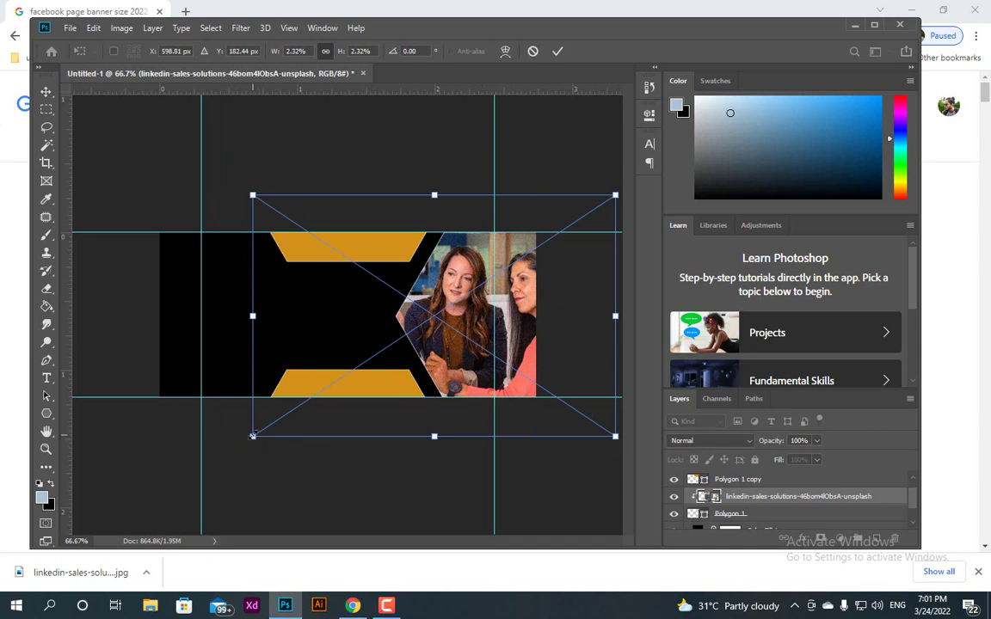
left_click_drag(252, 436, 315, 413)
left_click(557, 51)
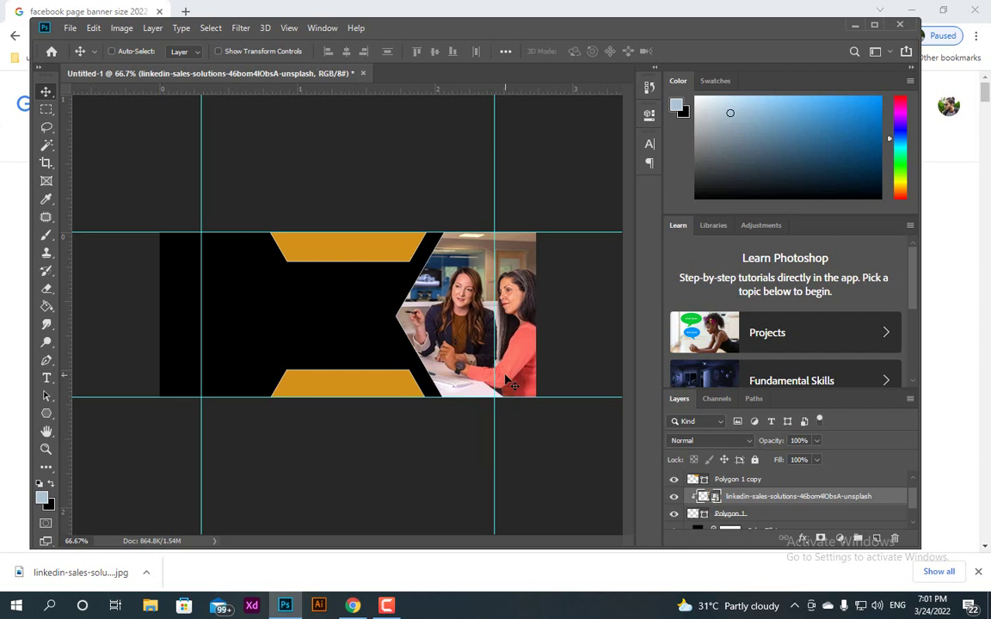
Select Polygon 1 copy and copy 2 and nudge both trapezoids two steps left
left_click(750, 516)
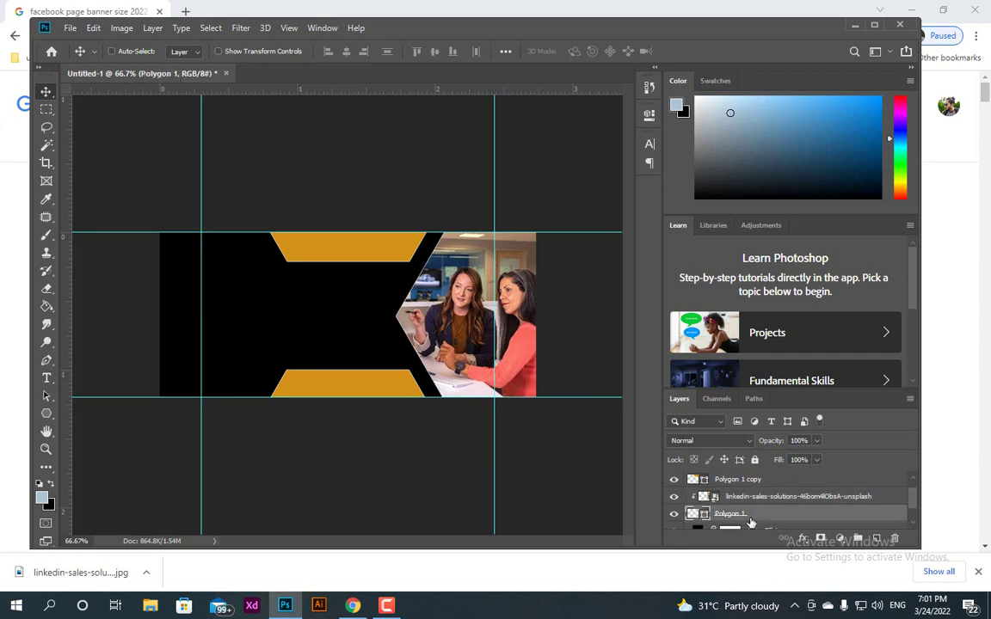
left_click(742, 497)
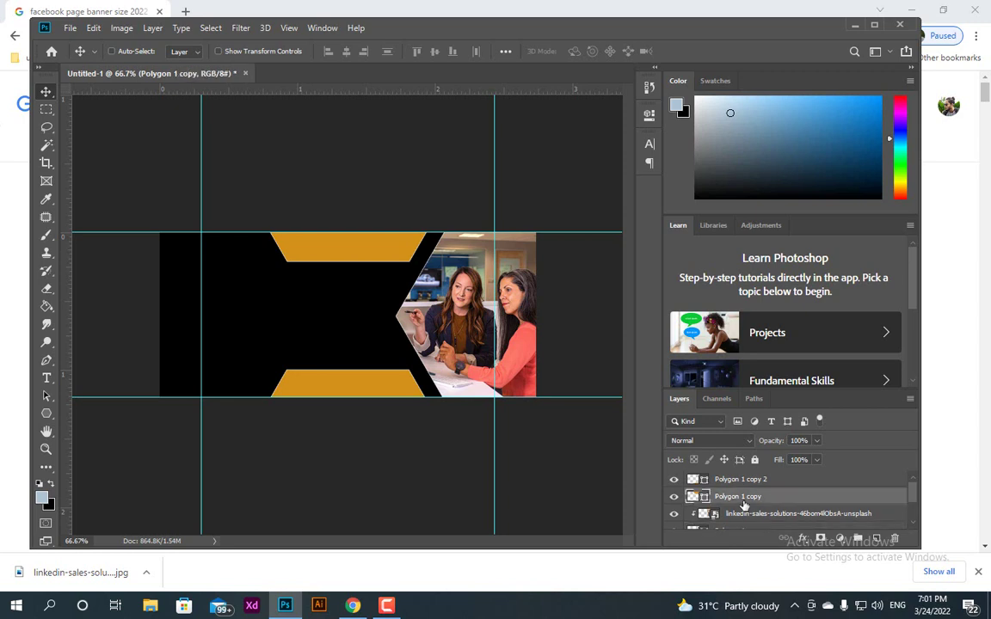
left_click(745, 479, "shift")
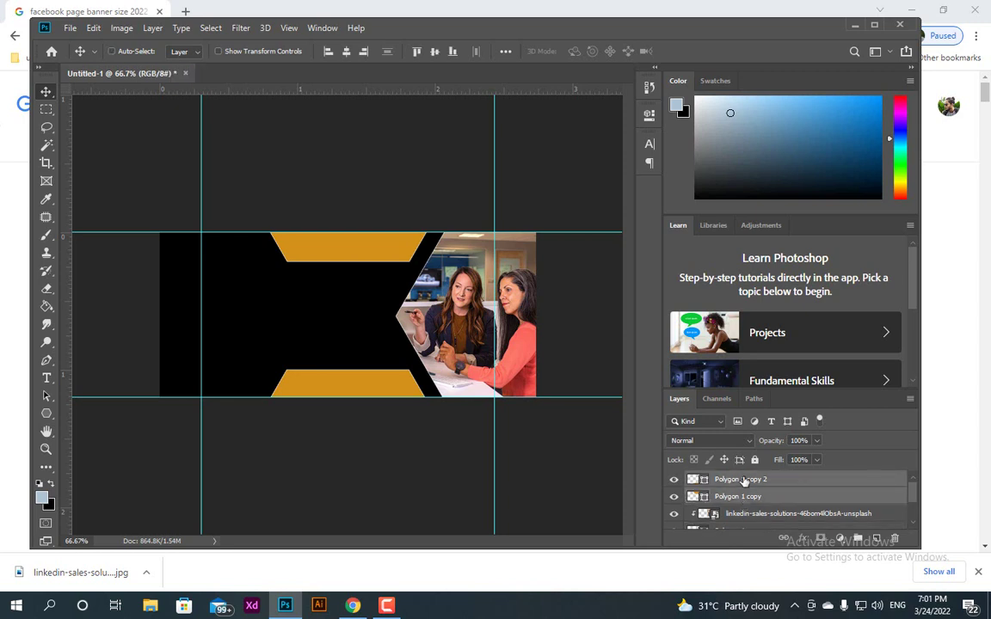
key("Left")
key("Left")
key("Left")
key("Left")
key("Left")
key("Left")
key("Left")
key("Left")
key("Left")
key("Left")
key("Left")
key("Left")
key("Left")
key("Left")
key("Left")
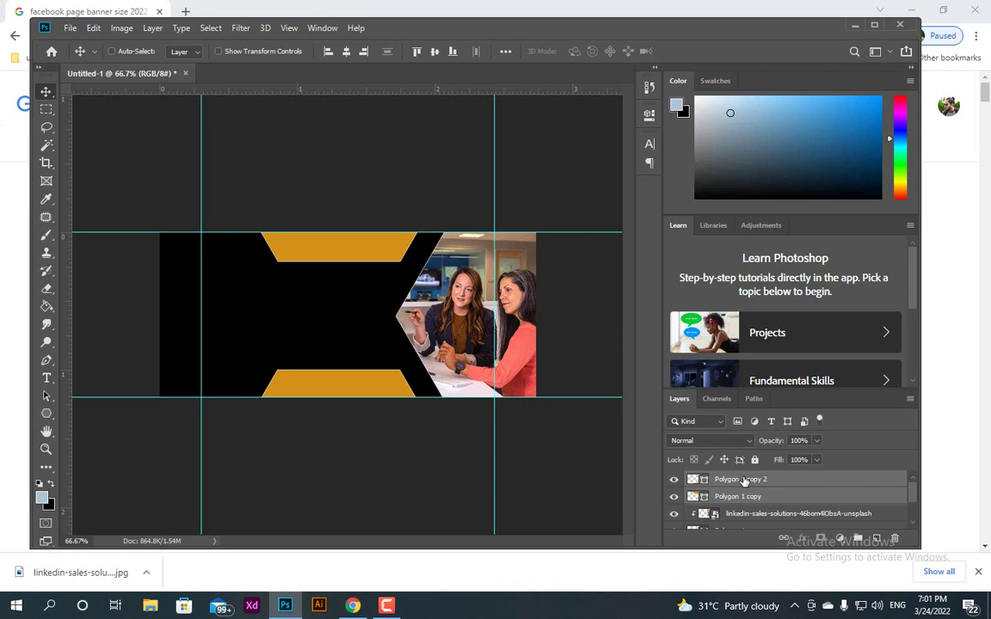
key("Left")
key("Left")
key("Left")
key("Left")
key("Left")
key("Left")
key("Left")
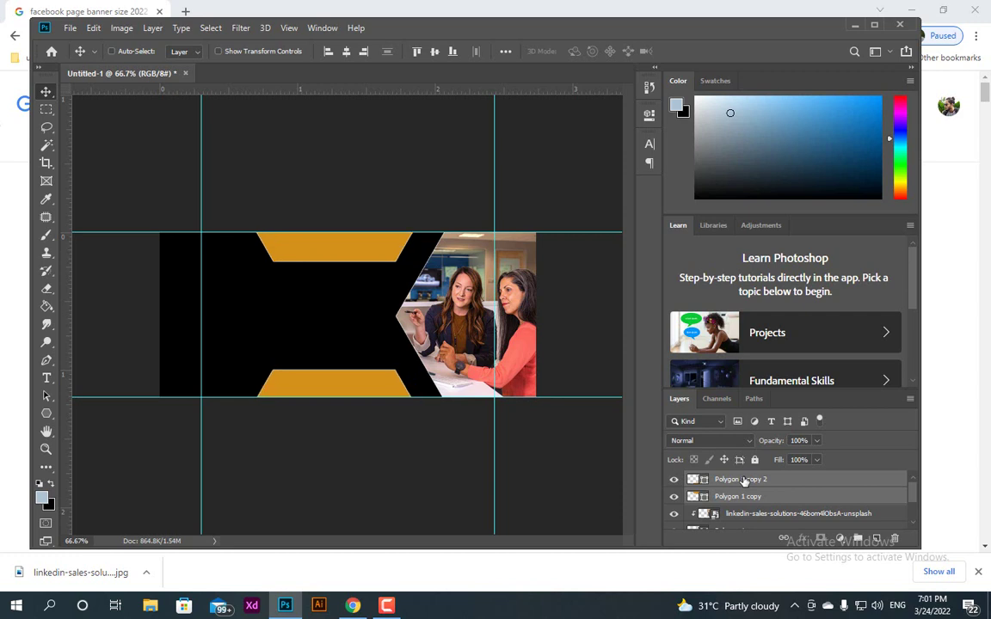
scroll(741, 503, "down", 1)
left_click(737, 519)
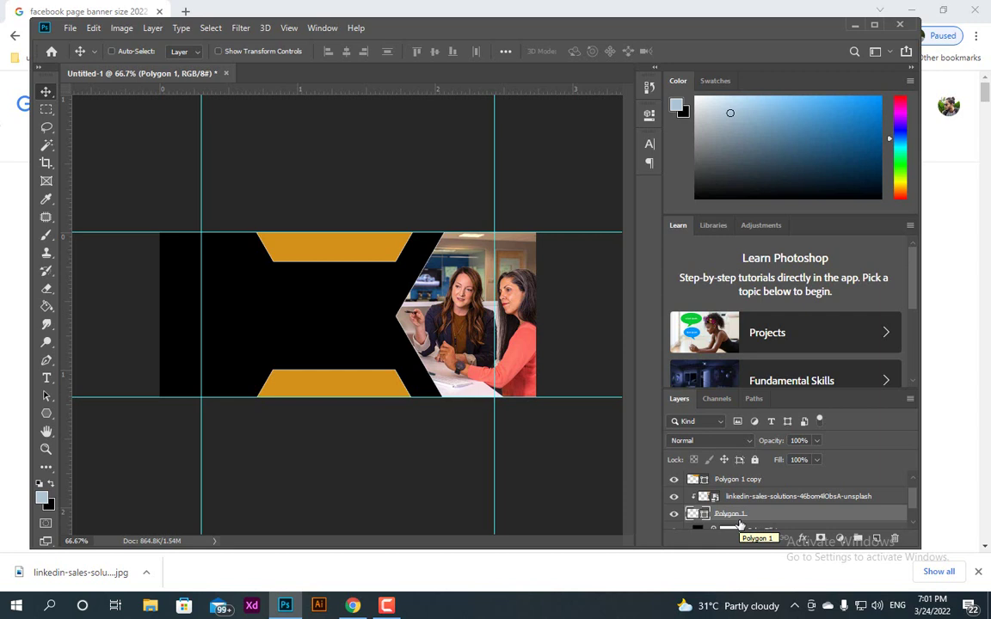
Give the Polygon 1 hexagon an orange stroke about 12.87 px thick
left_click(46, 416)
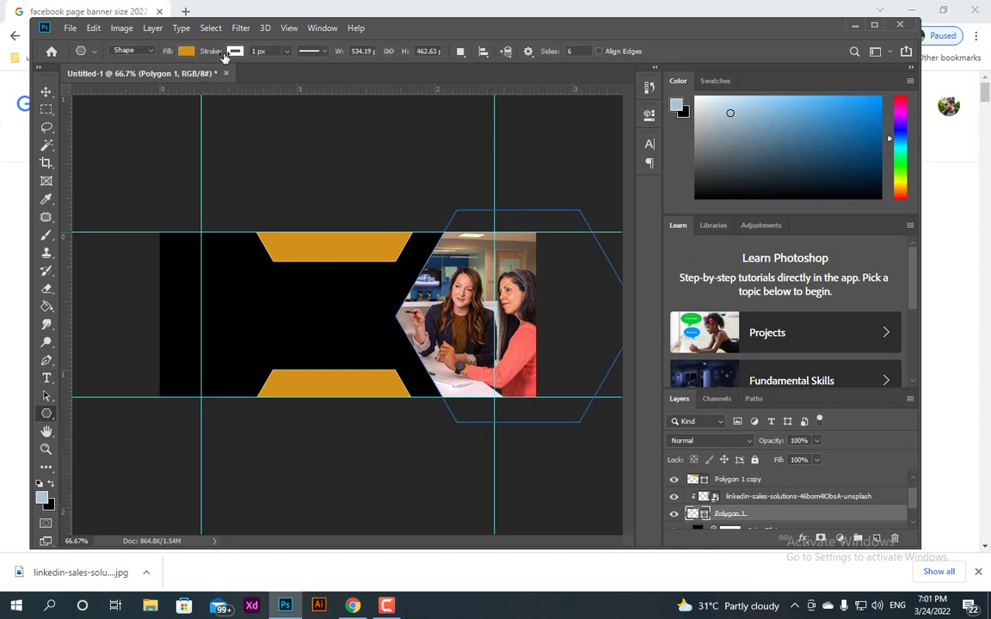
left_click(235, 52)
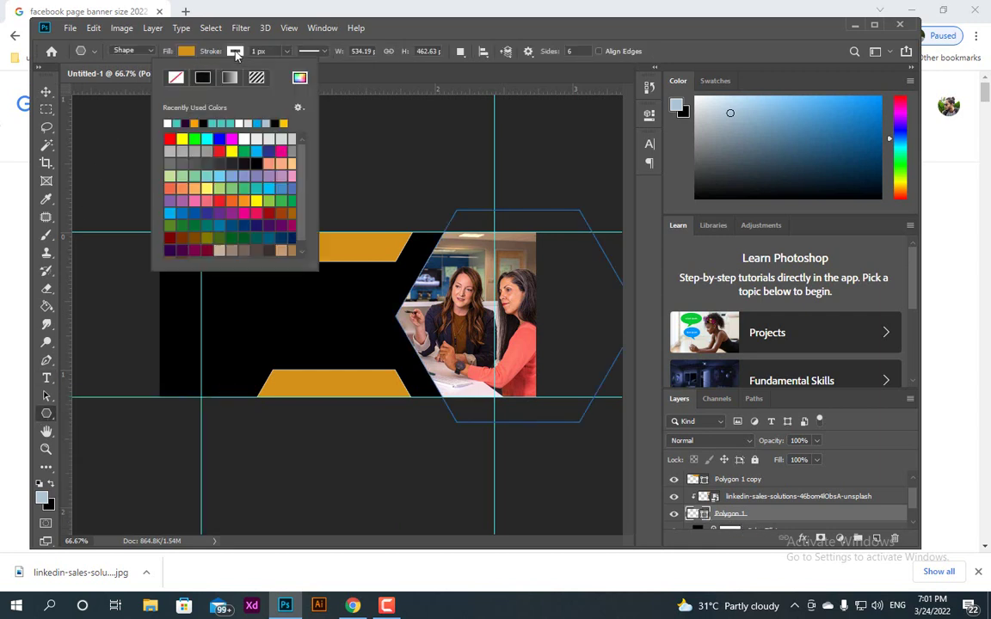
left_click(196, 123)
left_click(281, 52)
left_click(286, 52)
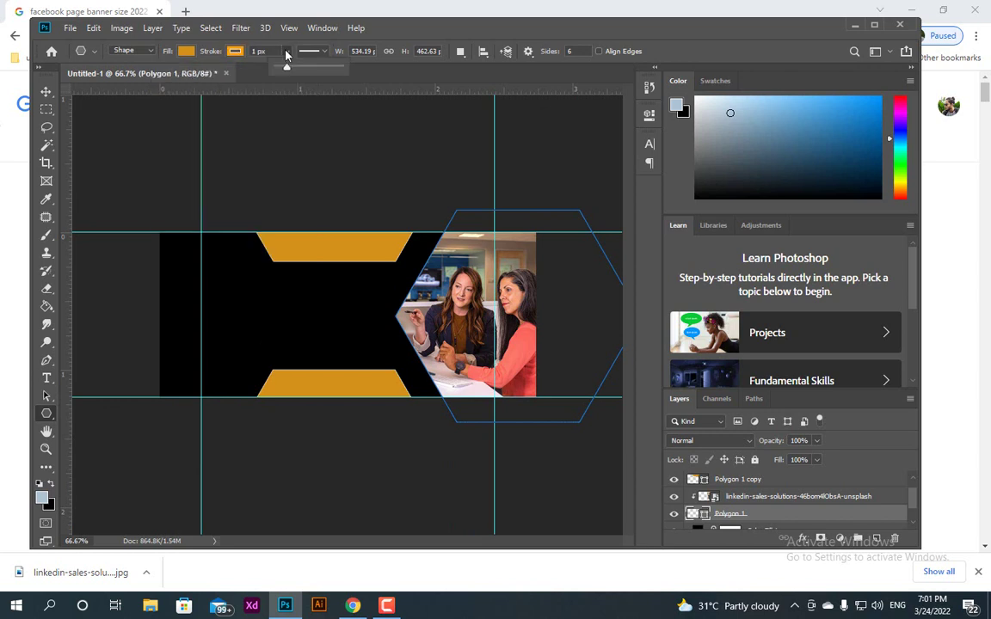
mouse_move(288, 68)
left_mouse_down()
mouse_move(297, 69)
mouse_move(291, 73)
left_mouse_up()
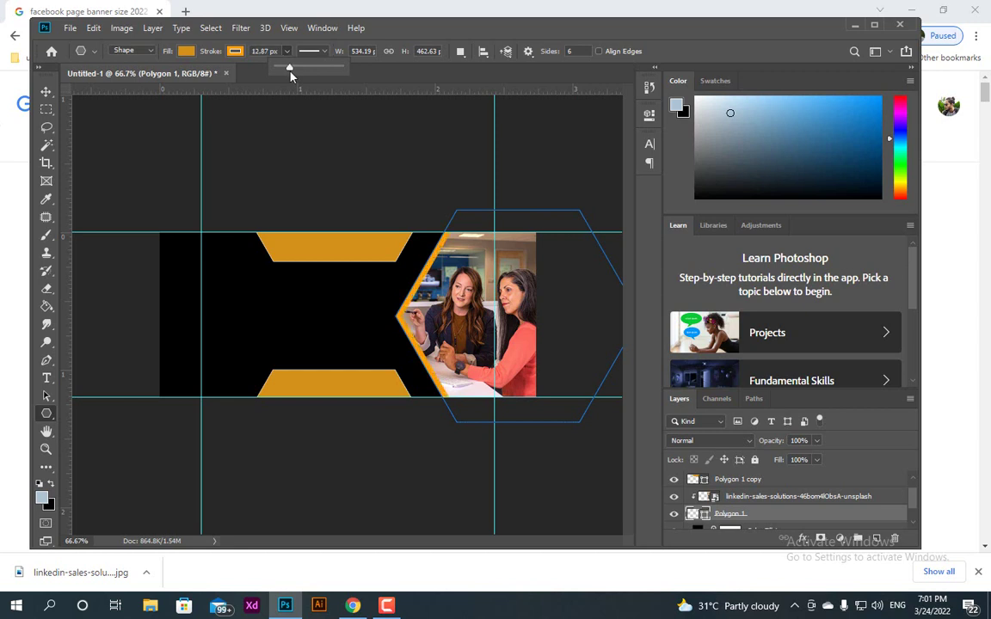
key("v")
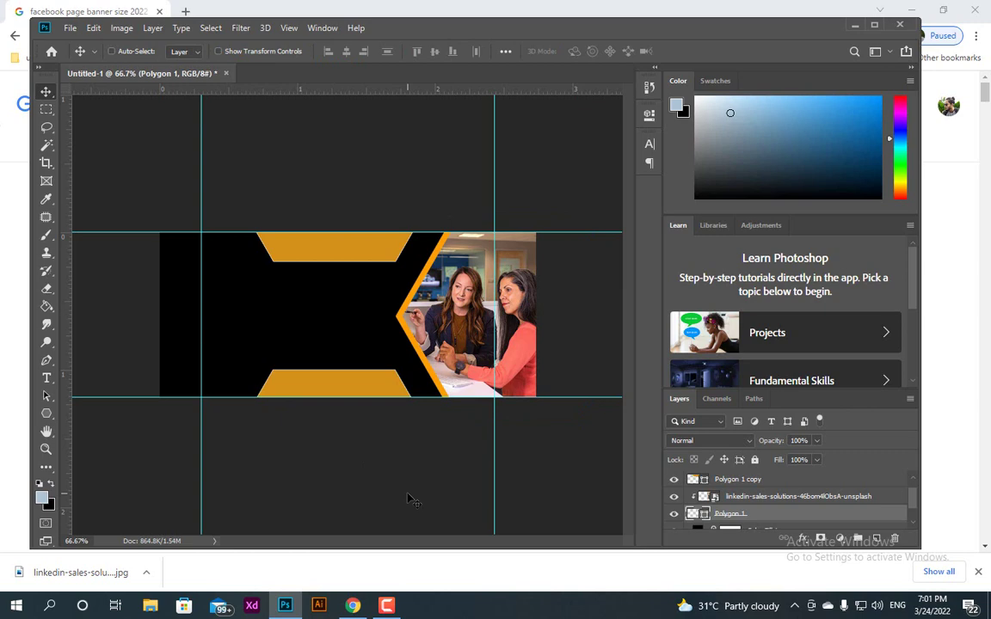
key("ctrl+j")
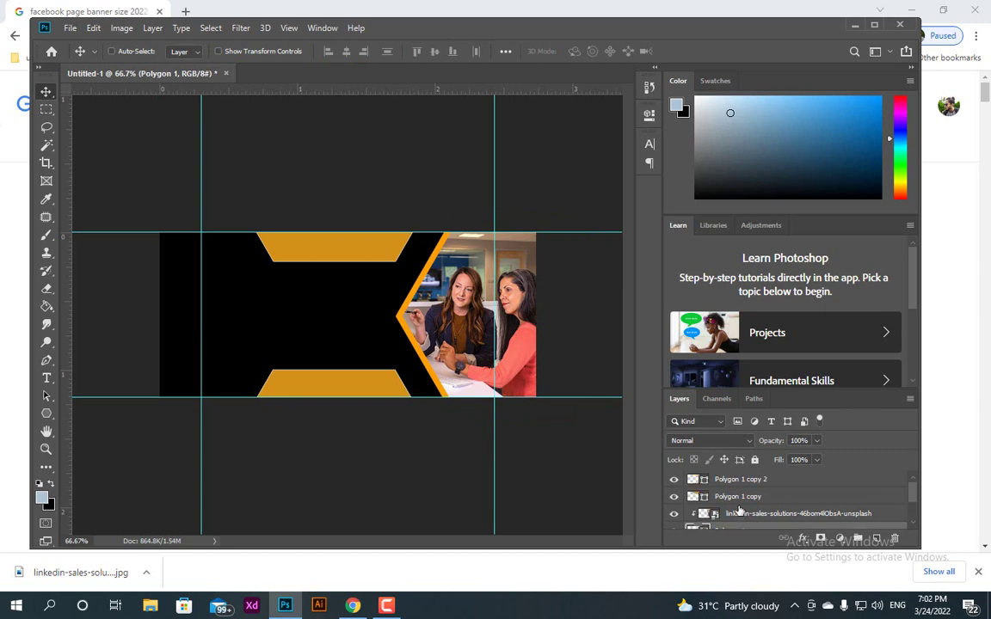
Refill Polygon 1 copy with the outline orange fe9f06 sampled from the stroke
key("i")
double_click(692, 496)
left_click(405, 348)
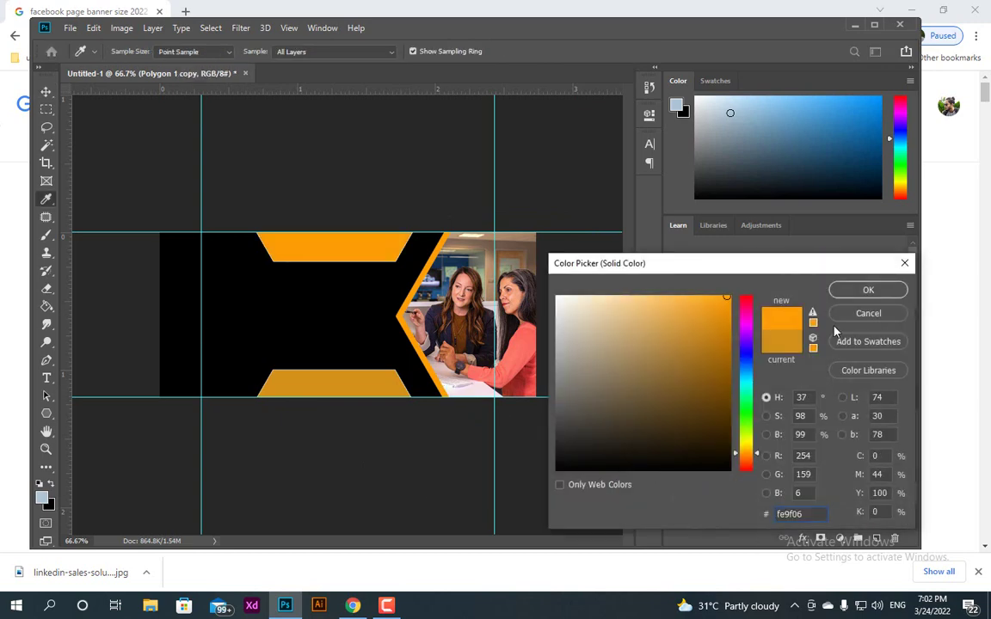
left_click(868, 291)
key("v")
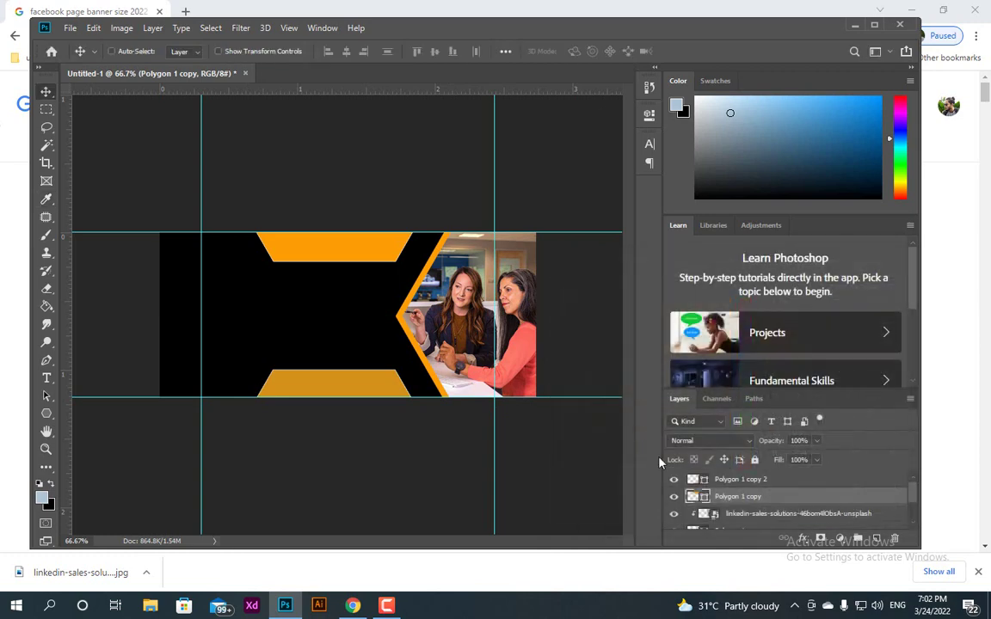
Refill Polygon 1 copy 2 with fe9f06 too, then nudge both trapezoids slightly right
key("i")
double_click(703, 479)
left_click(401, 319)
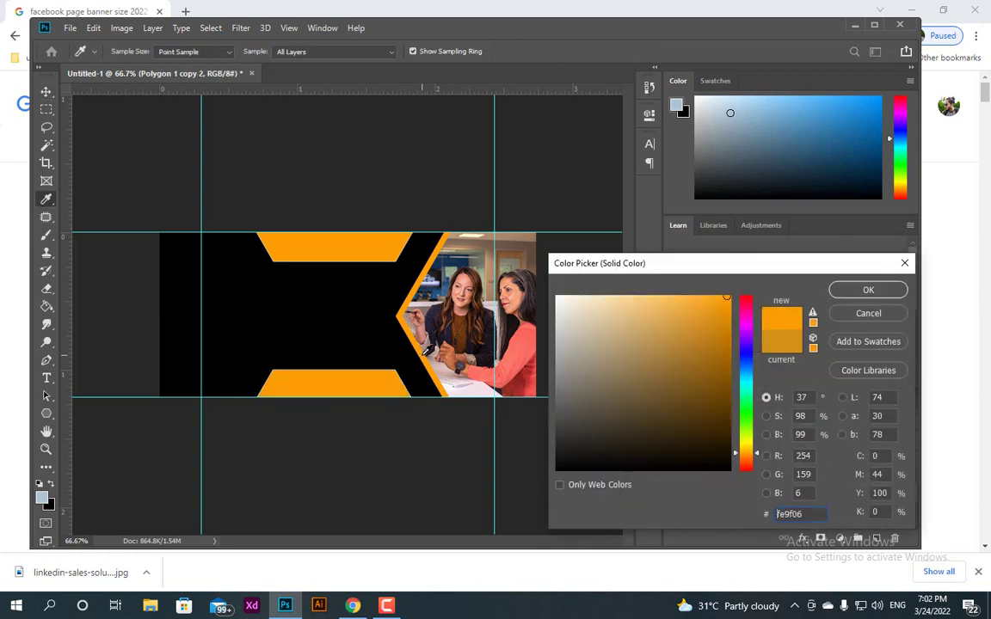
left_click(838, 296)
key("v")
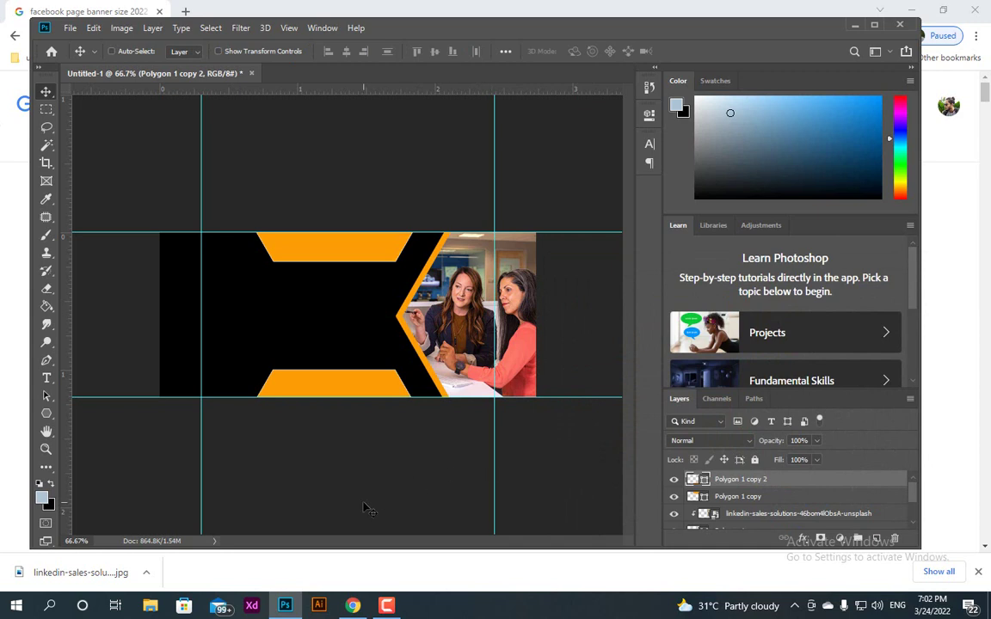
left_click(747, 497, "shift")
key("shift+Right")
key("shift+Right")
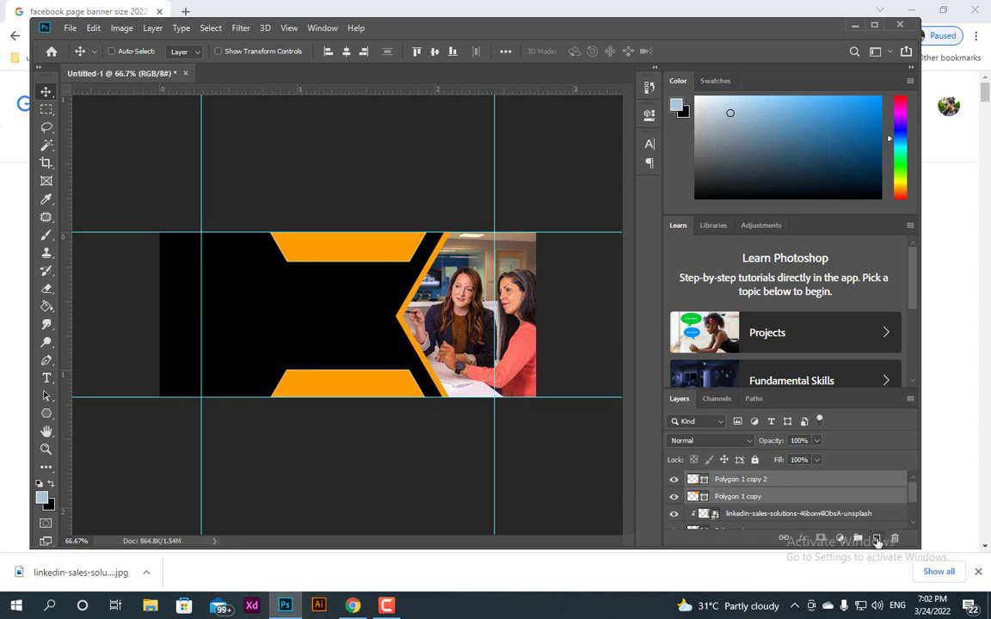
Duplicate the two selected orange trapezoids with Ctrl+J
left_click(877, 539)
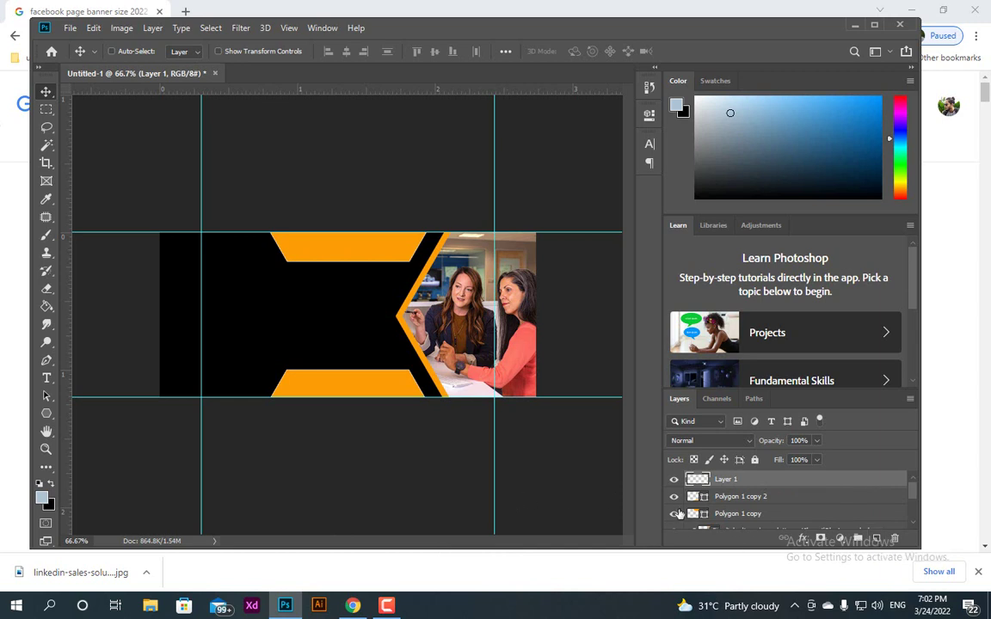
key("ctrl")
key("ctrl+z")
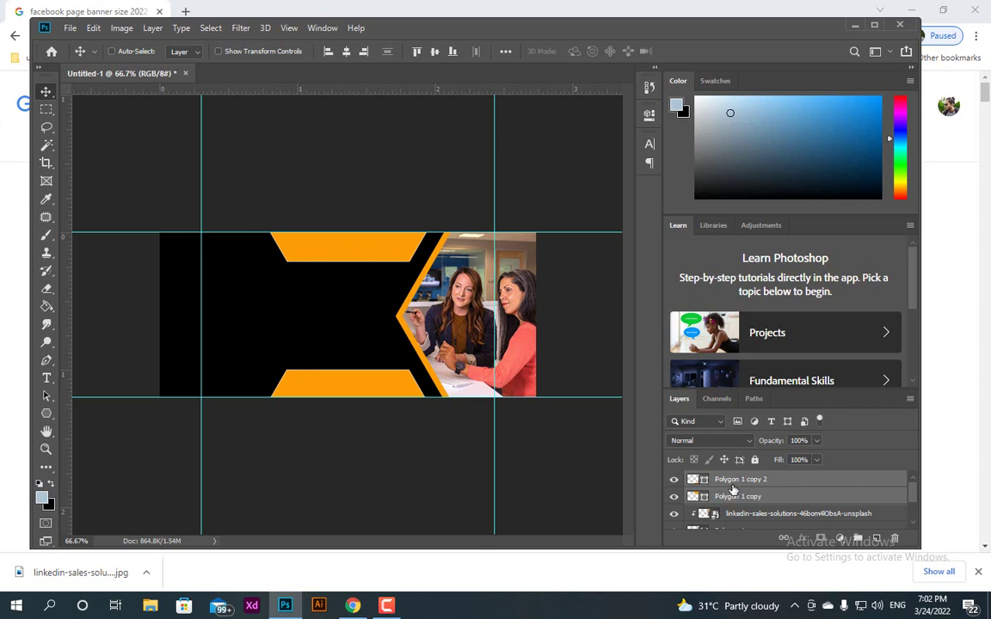
key("shift+Left")
key("shift+Left")
key("shift+Left")
key("ctrl+shift+z")
key("ctrl+shift+z")
key("ctrl+shift+z")
key("ctrl+j")
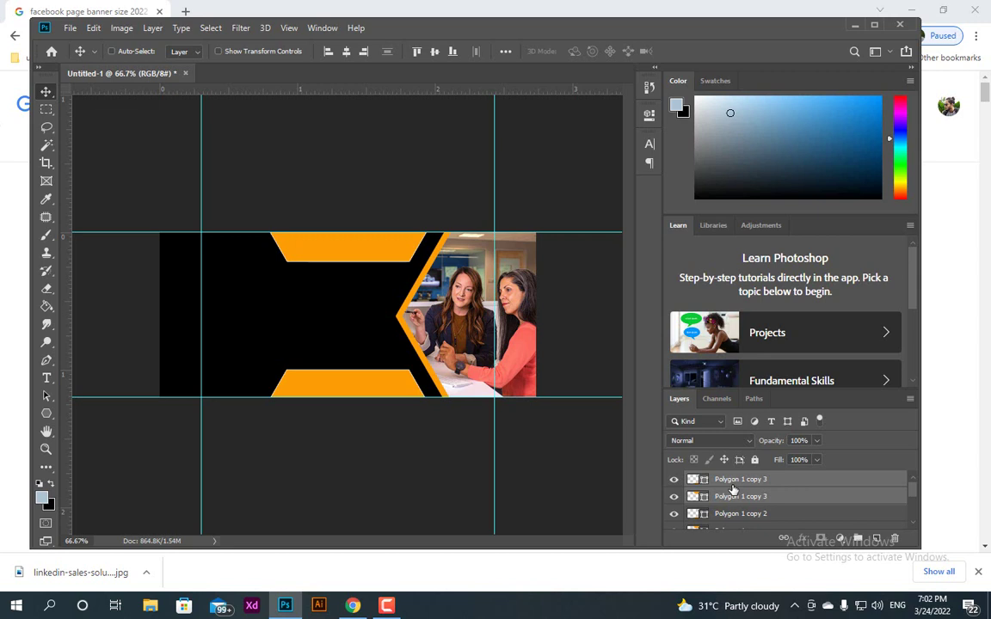
Slide the trapezoid copies to the banner's left edge, mostly off-canvas as corner wedges
key("shift+Left")
key("shift+Left")
key("shift+Left")
key("shift+Left")
key("shift+Left")
key("shift+Left")
key("shift+Left")
key("shift+Left")
key("shift+Left")
key("shift+Left")
key("shift+Left")
key("shift+Left")
key("shift+Left")
key("shift+Left")
key("shift+Left")
key("shift+Left")
key("shift+Left")
key("shift+Left")
key("shift+Left")
key("shift+Left")
key("shift+Left")
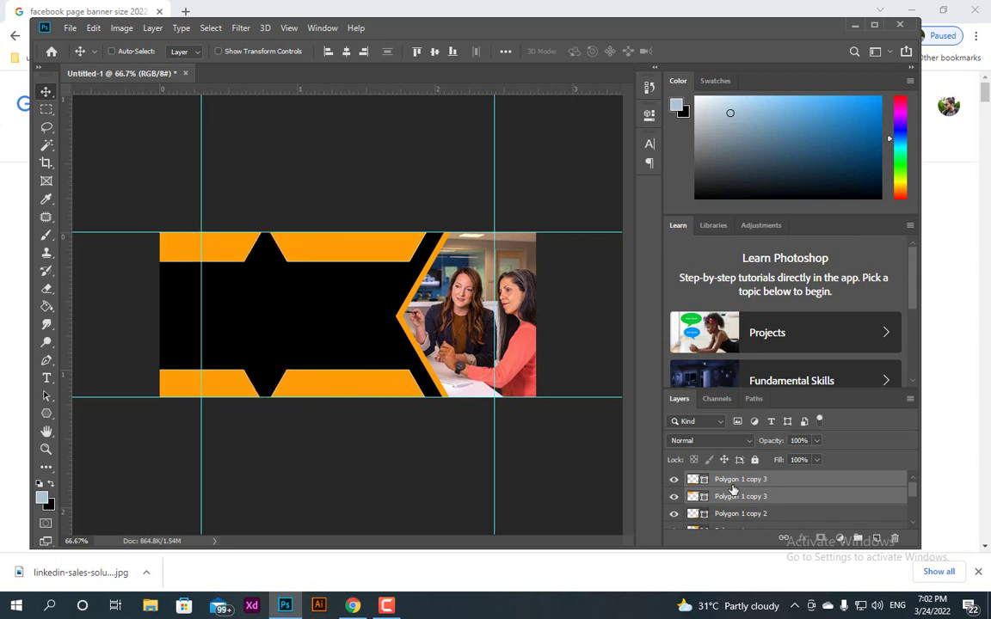
key("shift+Left")
key("shift+Left")
key("shift+Left")
key("shift+Left")
key("shift+Left")
key("shift+Left")
key("shift+Left")
key("shift+Left")
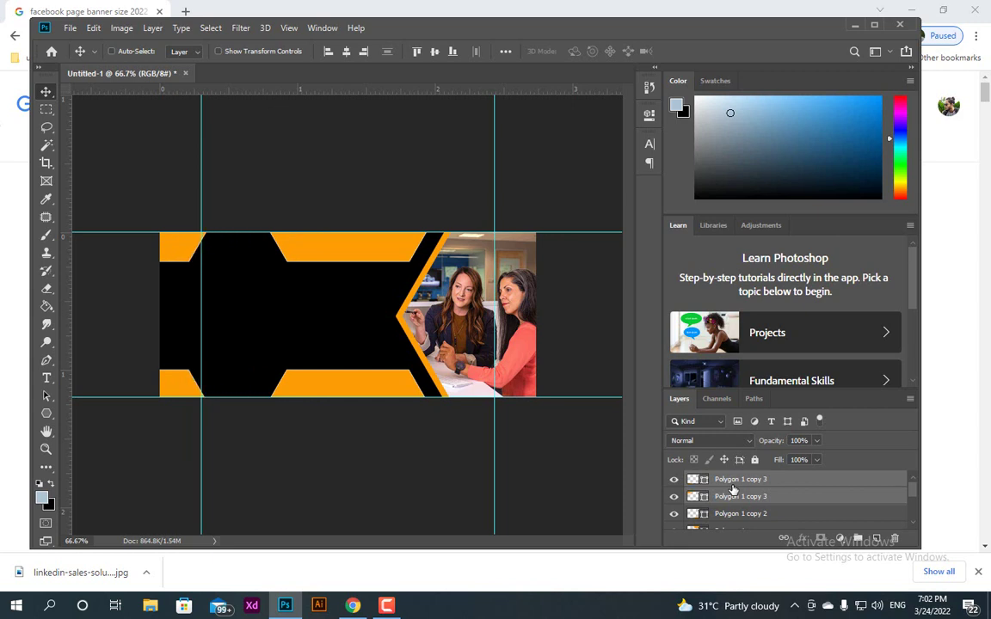
key("shift+Right")
key("shift+Right")
key("shift+Right")
key("shift+Right")
key("shift+Right")
key("shift+Right")
key("shift+Right")
key("shift+Right")
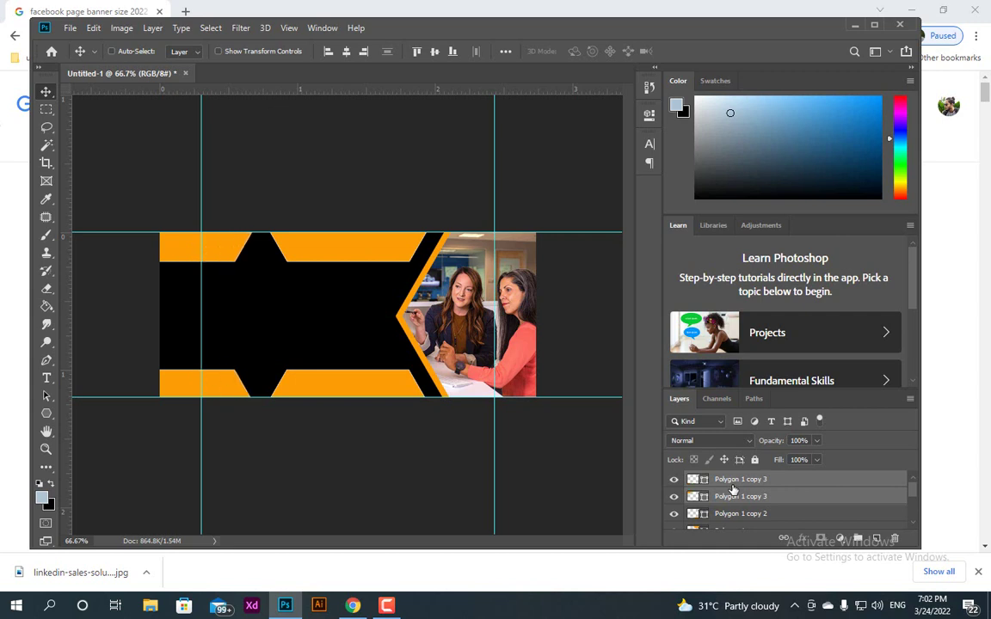
key("shift+Left")
key("shift+Left")
key("shift+Left")
key("shift+Left")
key("shift+Left")
key("shift+Left")
key("shift+Left")
key("shift+Left")
key("shift+Left")
key("shift+Left")
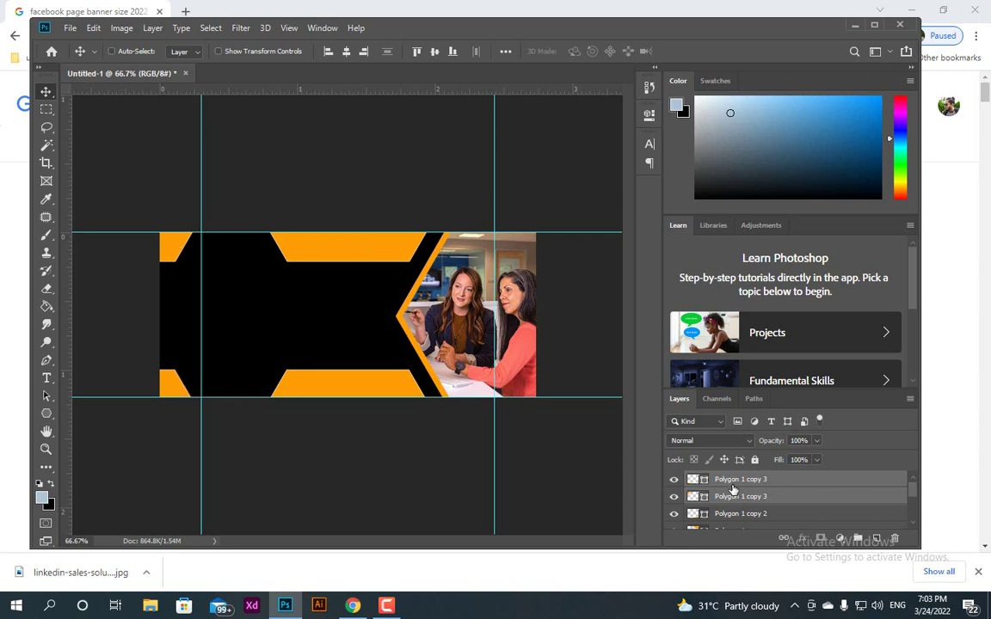
key("shift+Left")
key("shift+Left")
key("shift+Left")
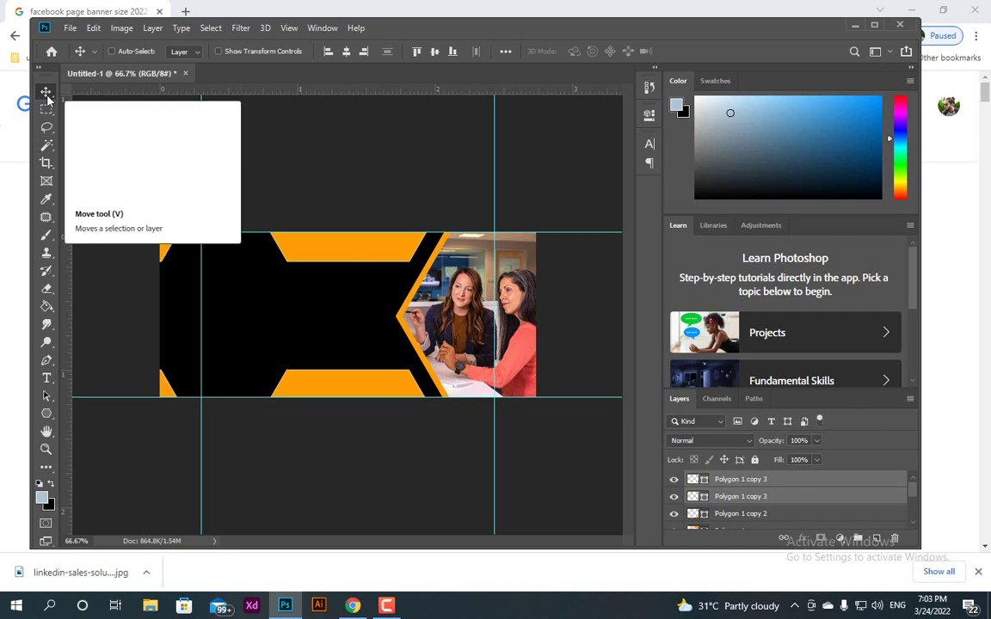
Add a new layer and set the Type tool's font to Montserrat Regular 10 pt
left_click(876, 539)
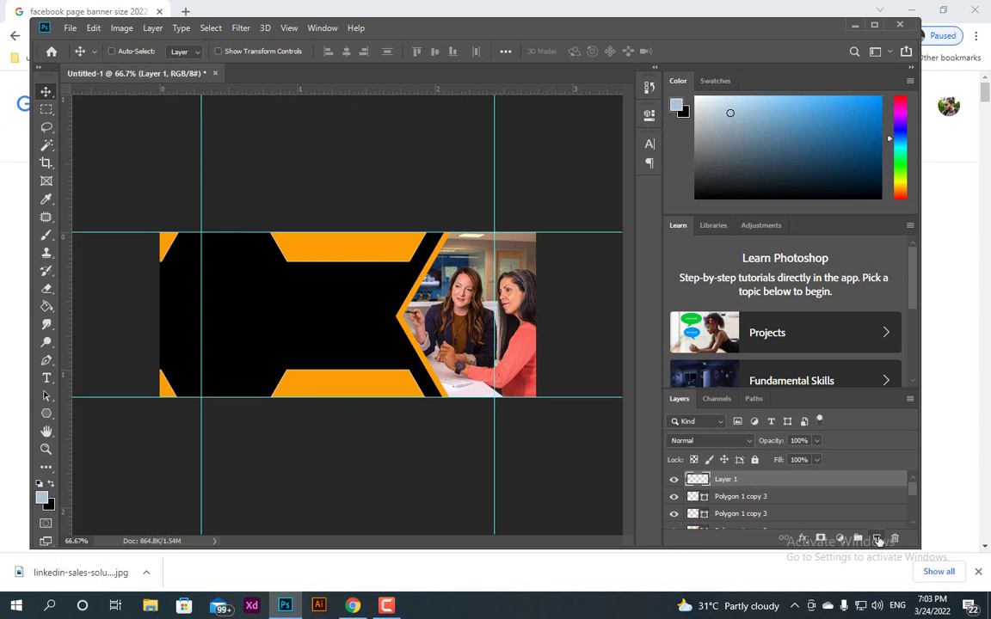
left_click(47, 382)
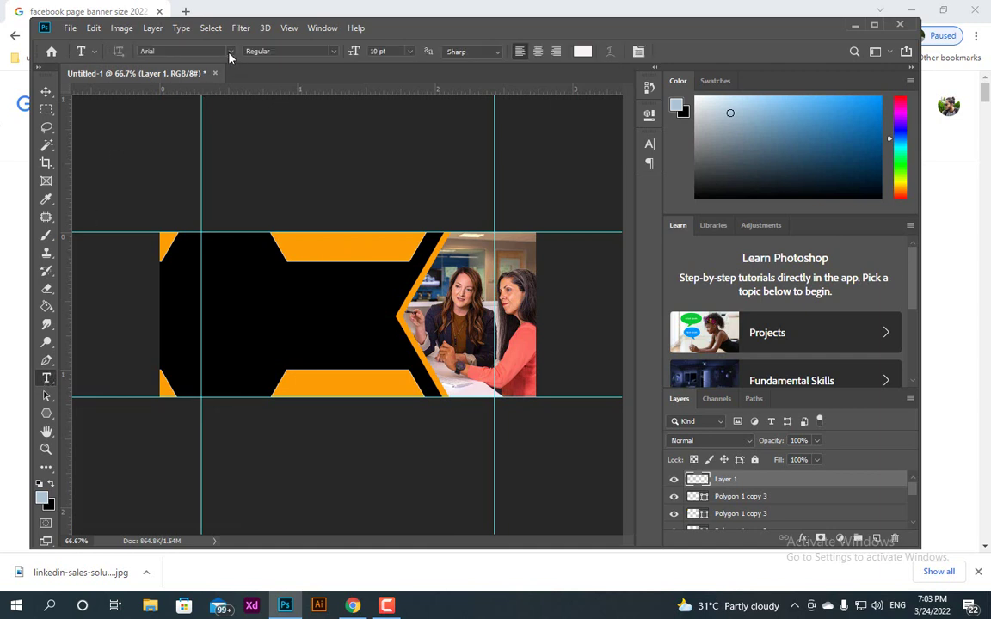
left_click(230, 53)
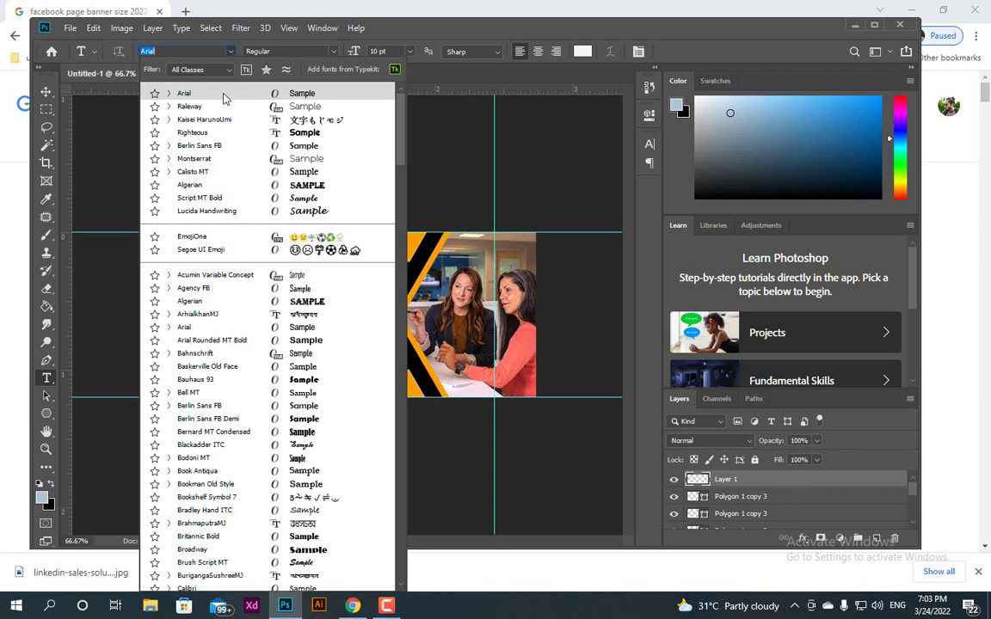
left_click(196, 159)
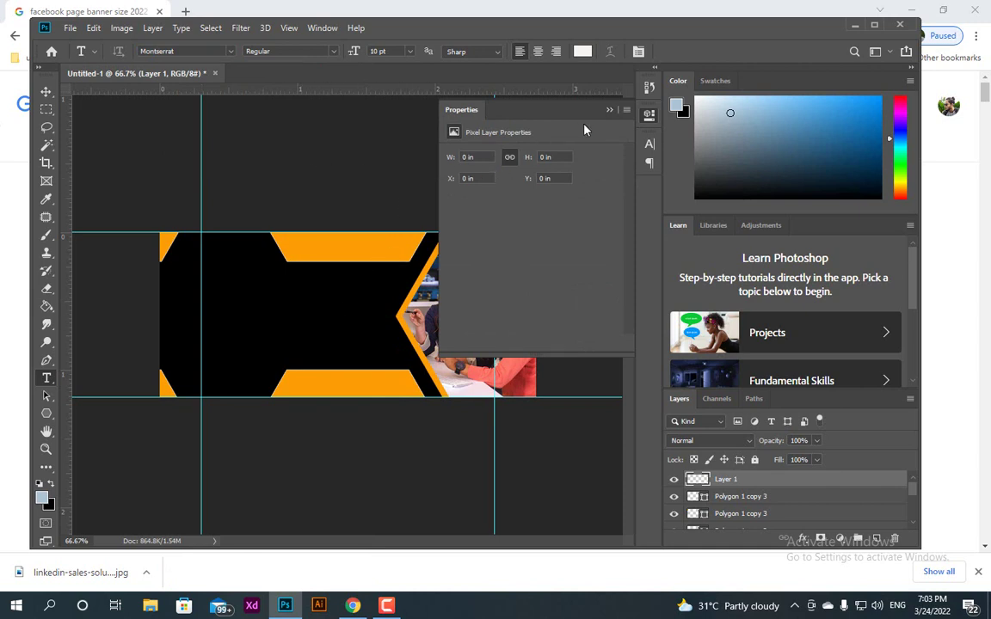
left_click(608, 111)
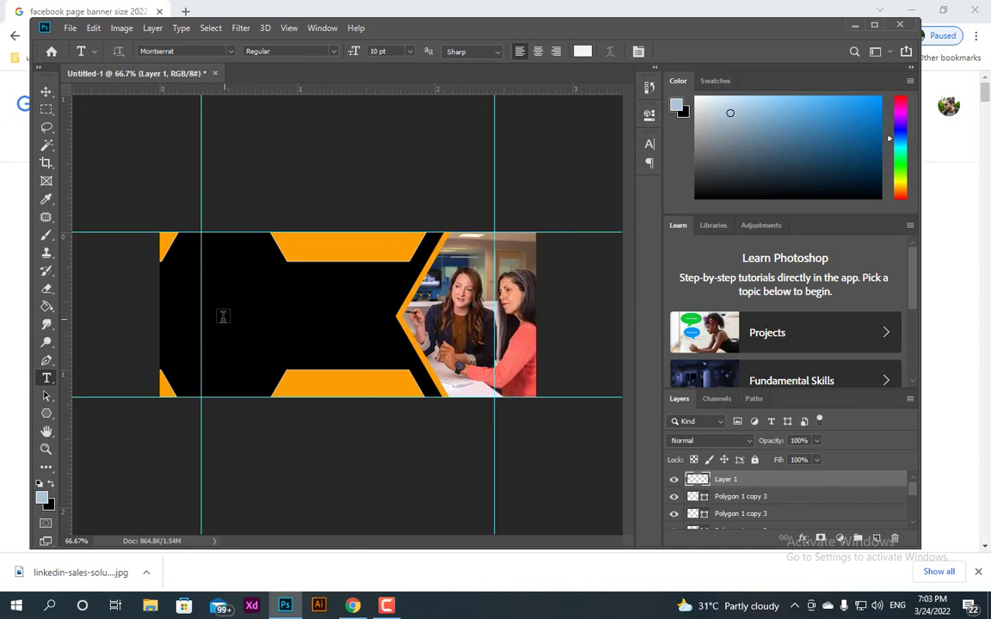
Type 'DIGITAL MARKETING' with 'AGENCY' on the next line on the left black area
left_click(192, 313)
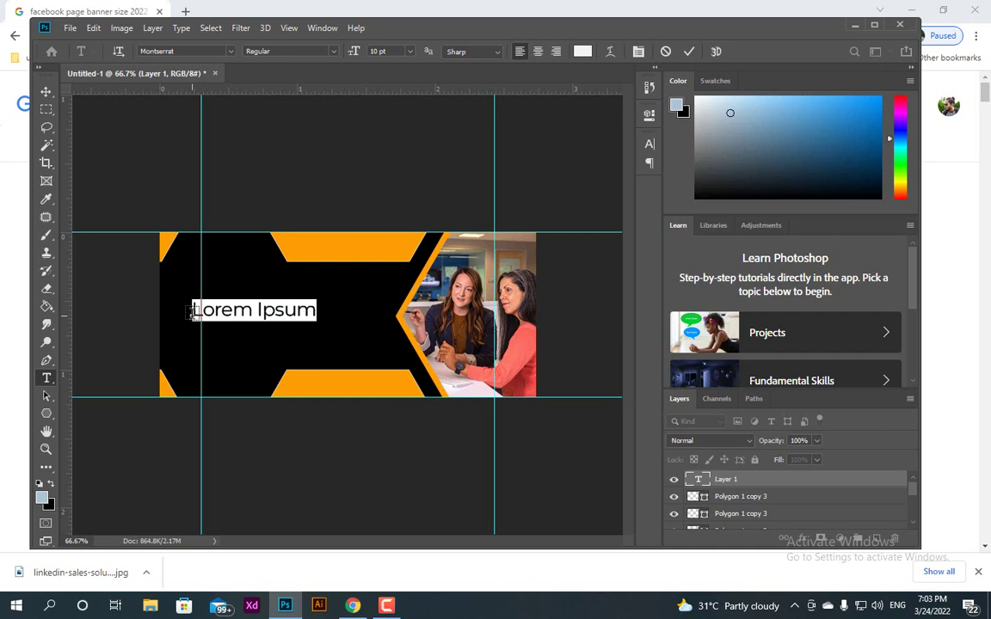
type("DIG")
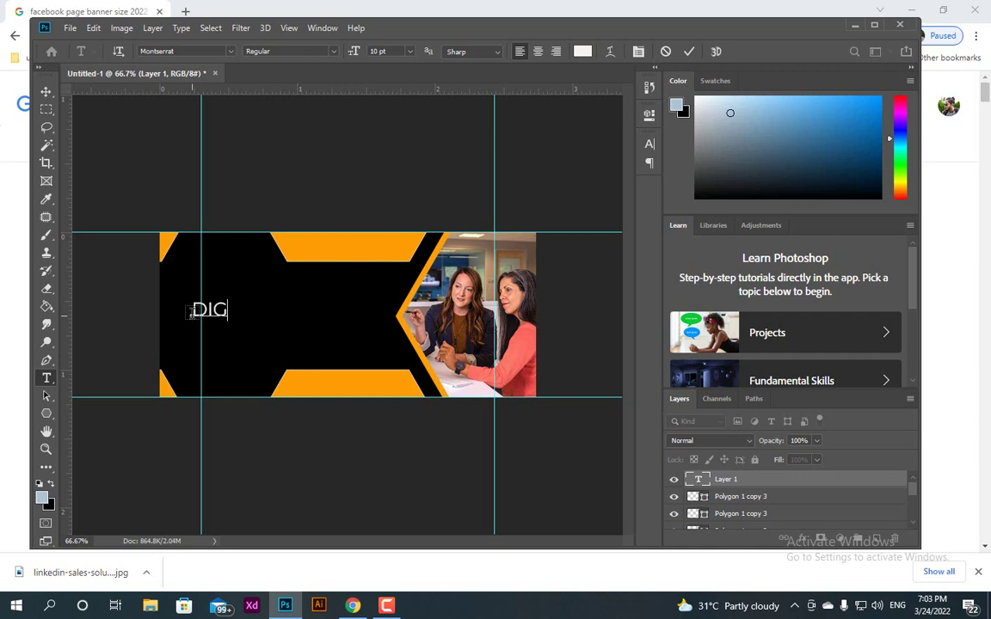
type("ITAL MAR")
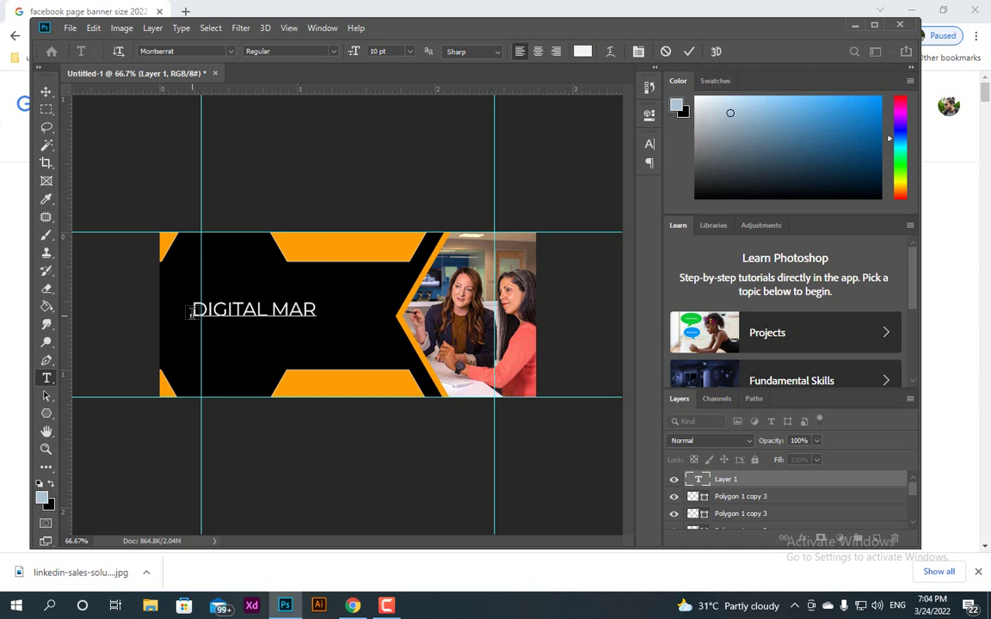
type("KETING")
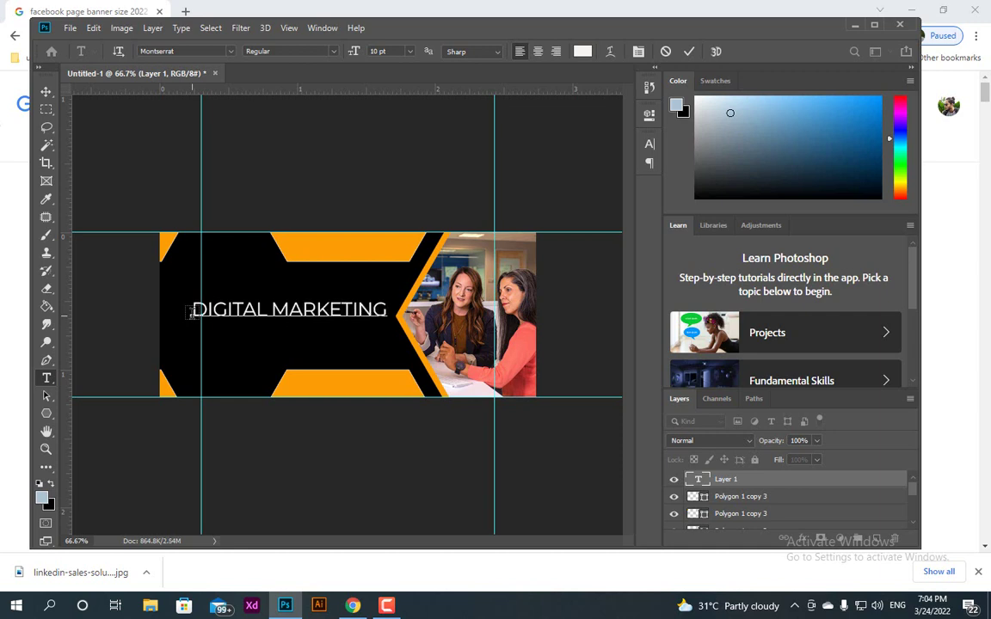
key("Return")
type("AGEN CY")
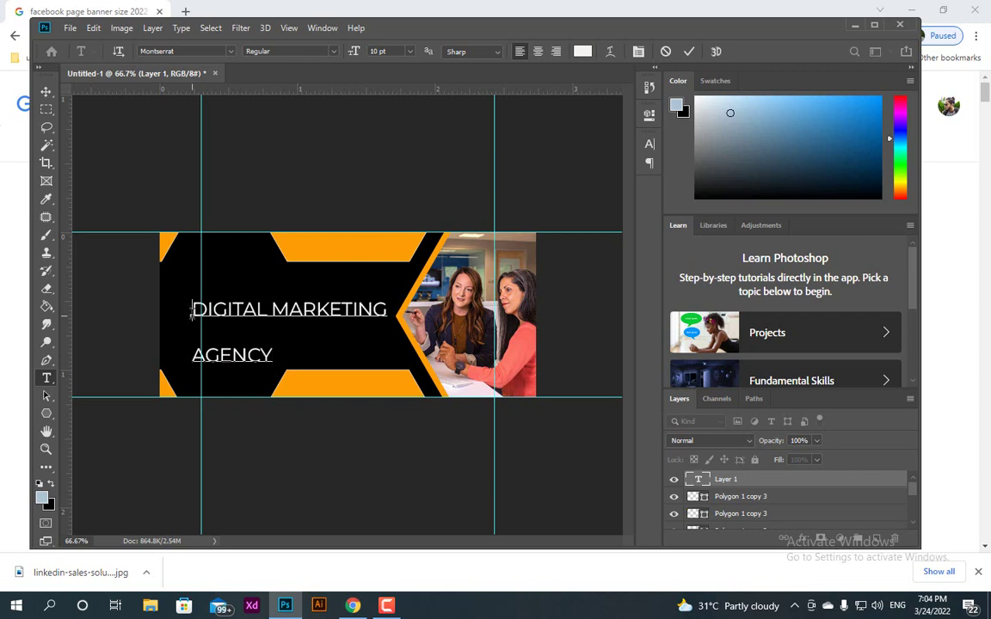
left_click_drag(191, 311, 389, 311)
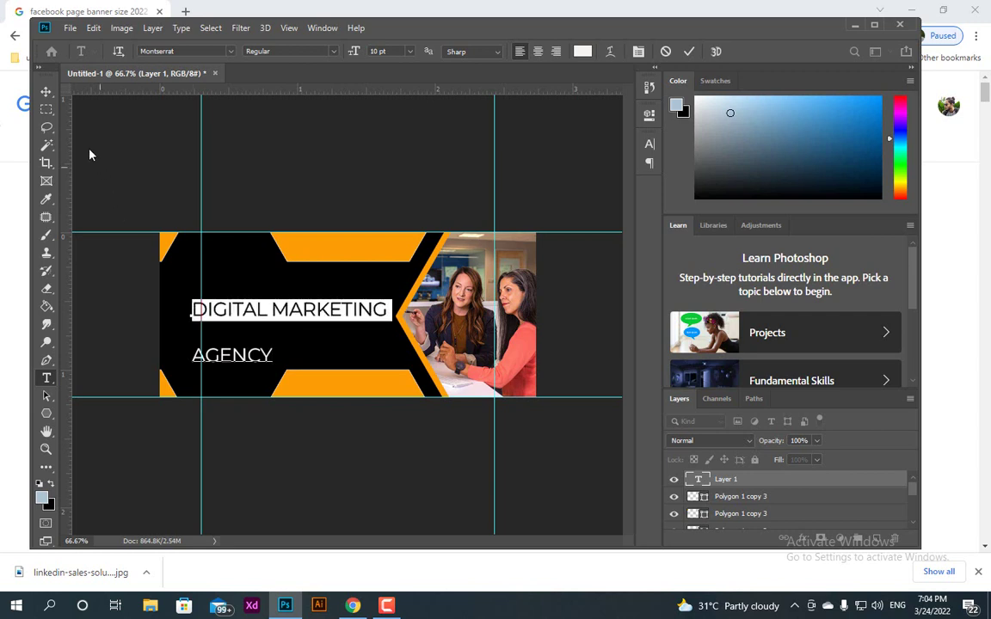
left_click(48, 92)
Set the whole headline to Montserrat ExtraBold and show the type layer's Properties
double_click(244, 344)
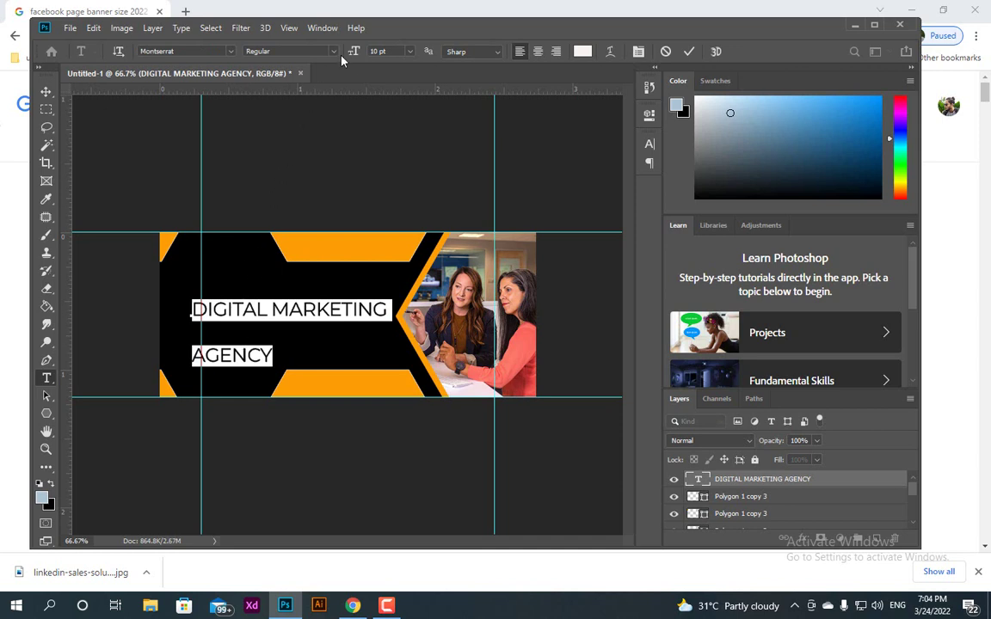
left_click(335, 53)
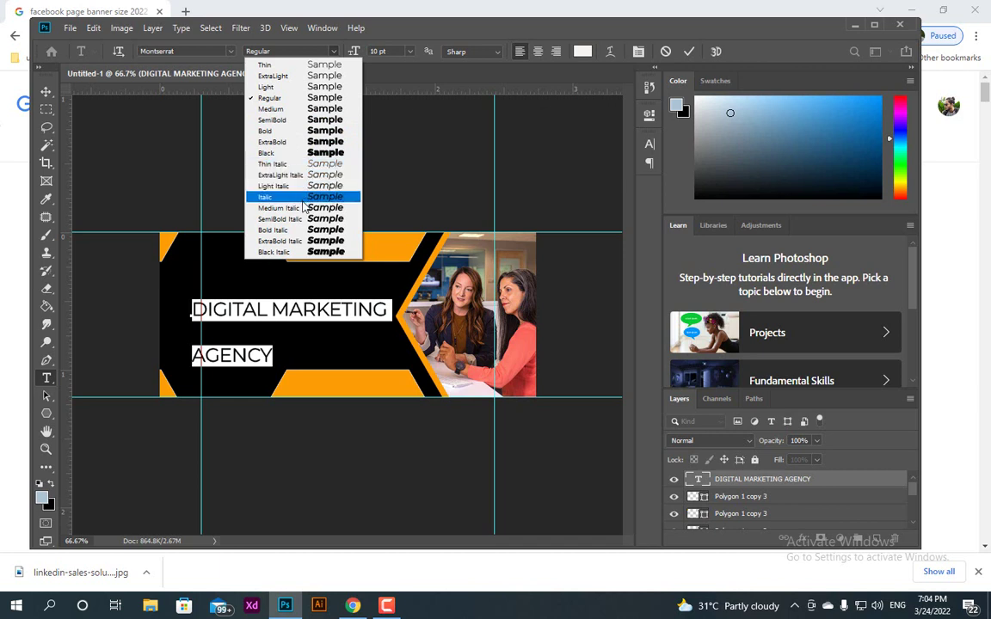
left_click(286, 141)
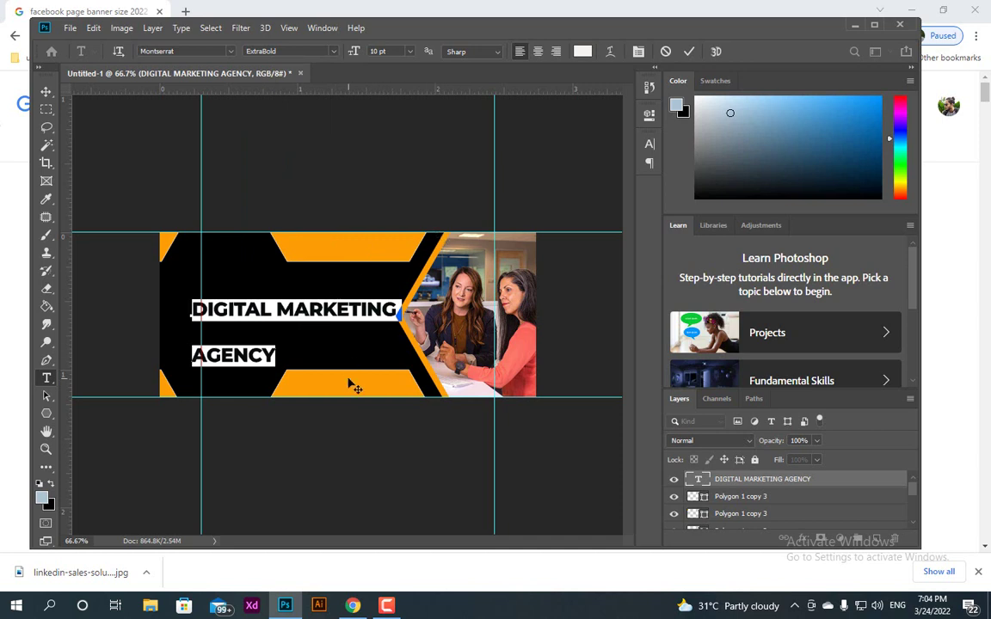
left_click(649, 118)
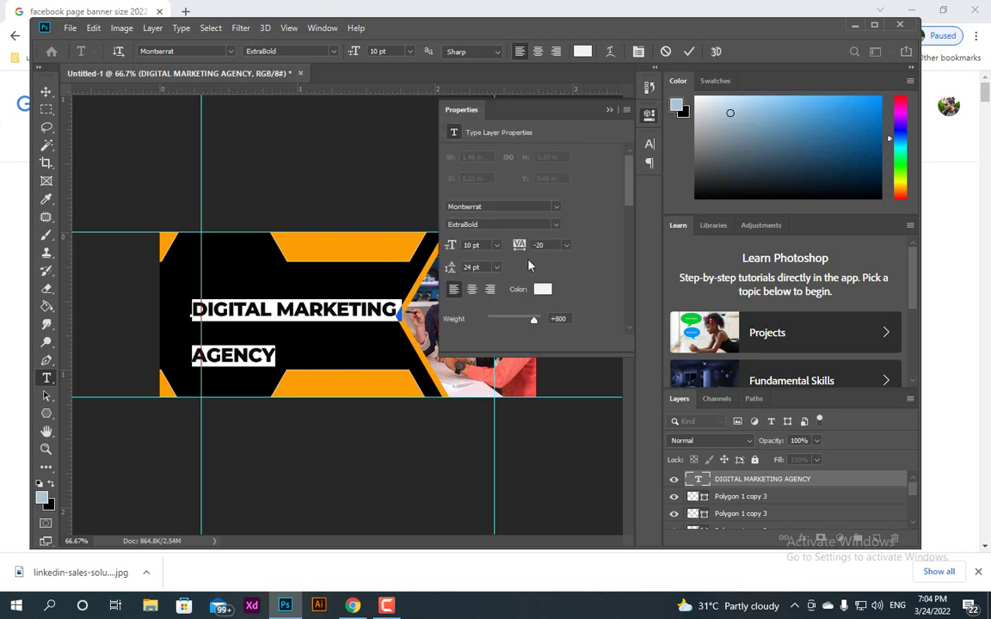
Set the headline's leading to 16 pt
left_click(496, 268)
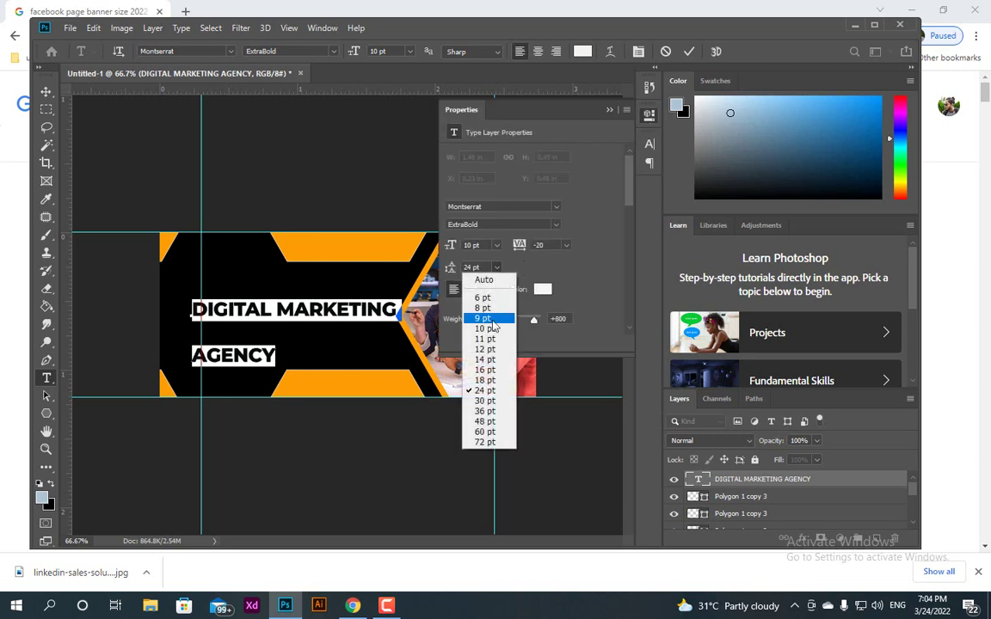
left_click(495, 362)
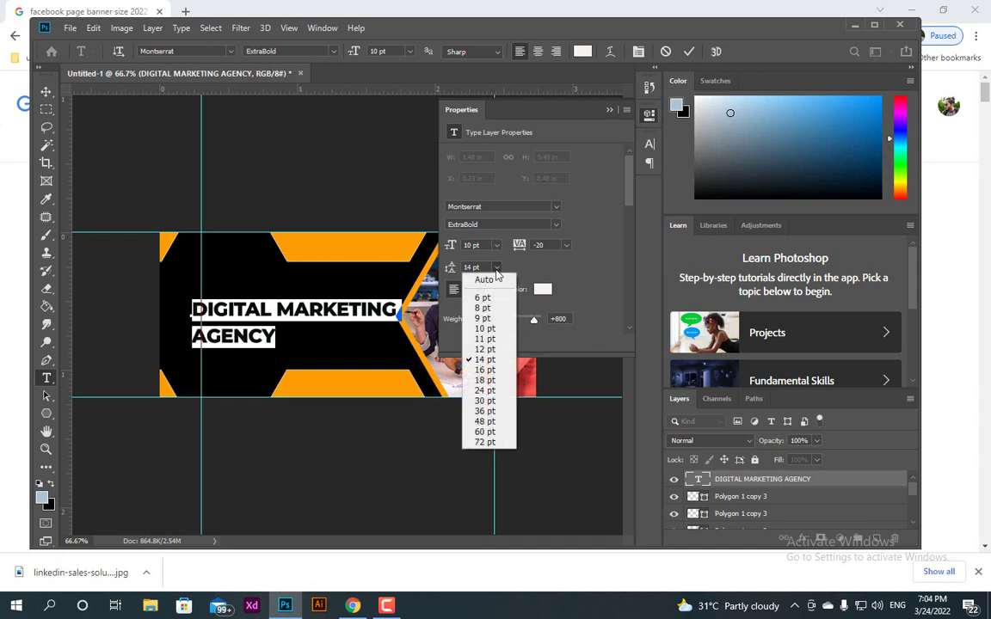
left_click(486, 360)
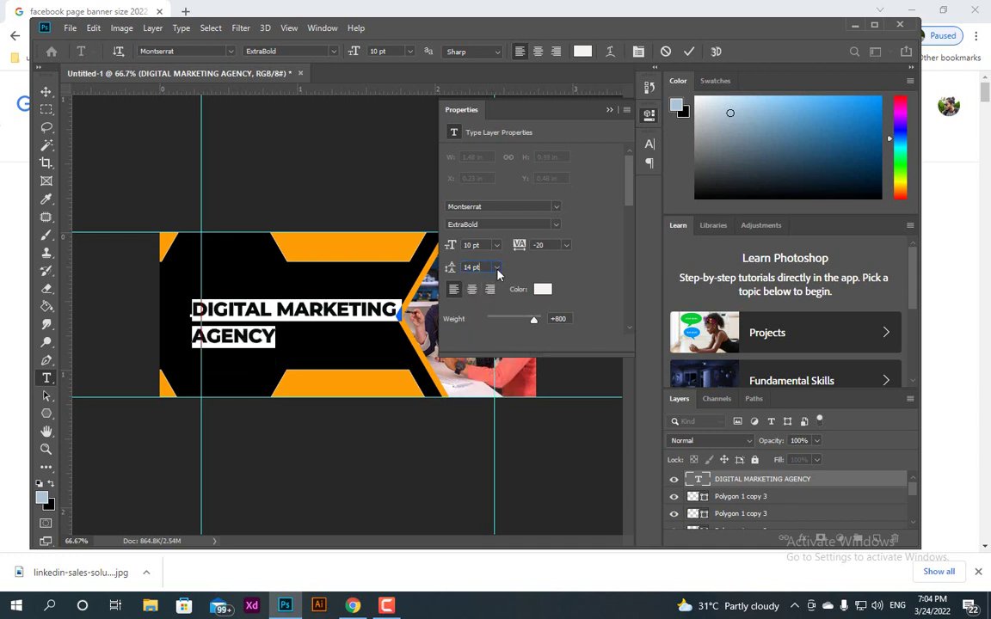
left_click(496, 266)
left_click(491, 371)
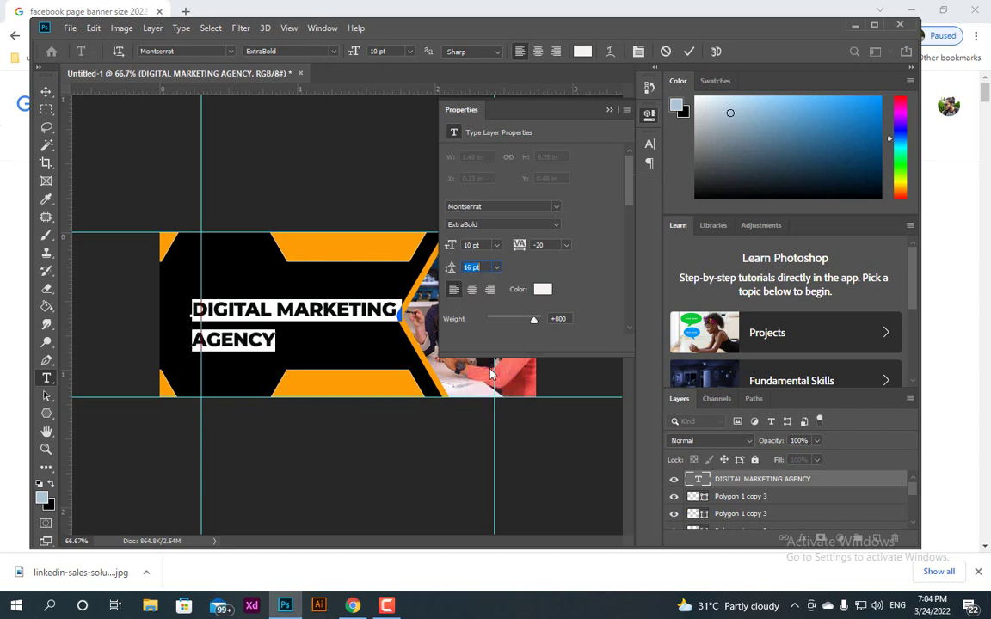
Try an 11 pt font size, revert to 10 pt, and commit the headline
left_click(496, 245)
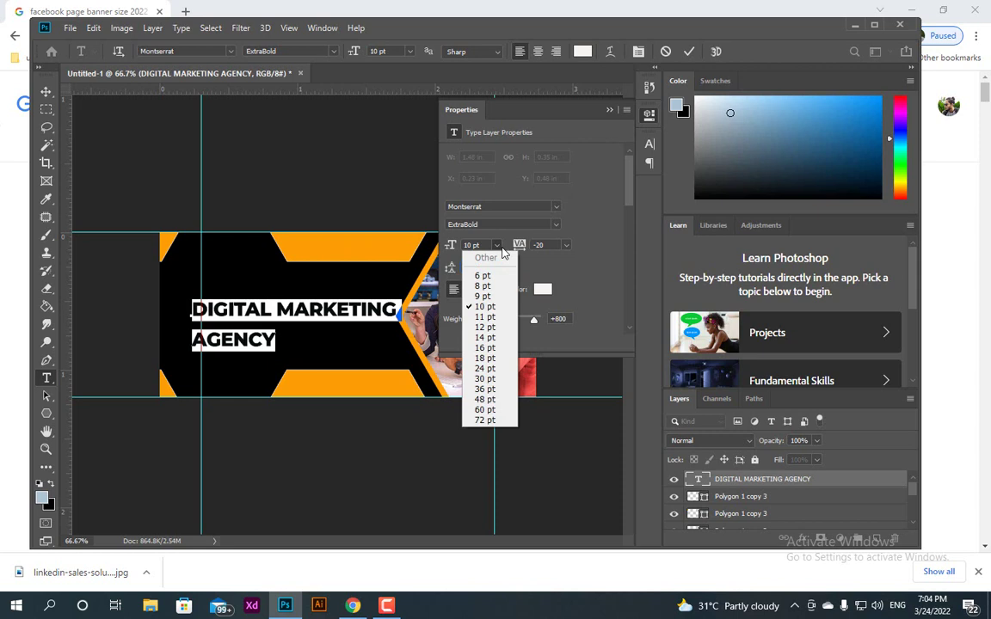
left_click(485, 316)
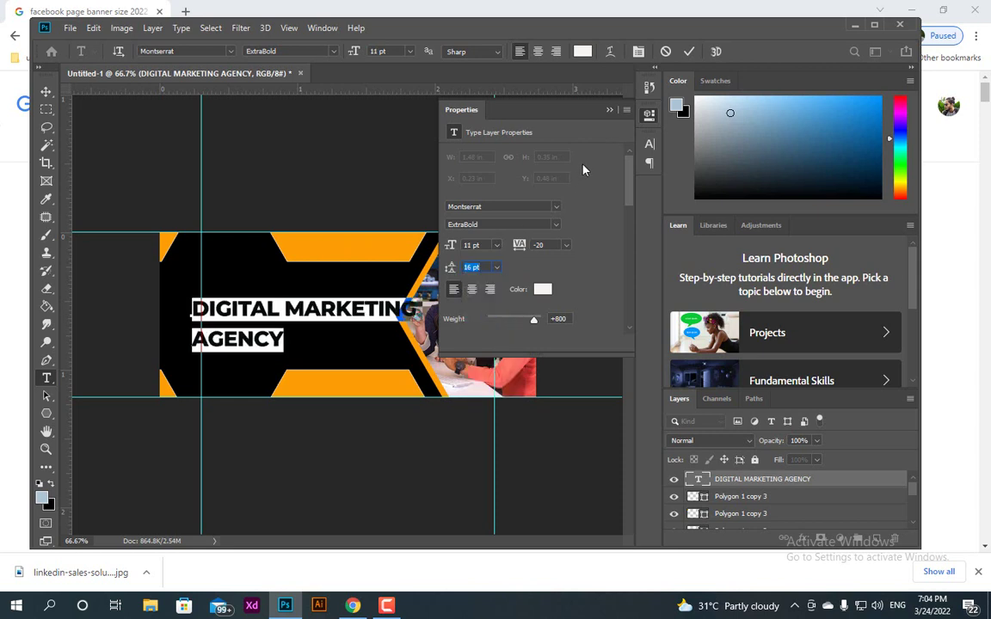
left_click(496, 245)
left_click(482, 304)
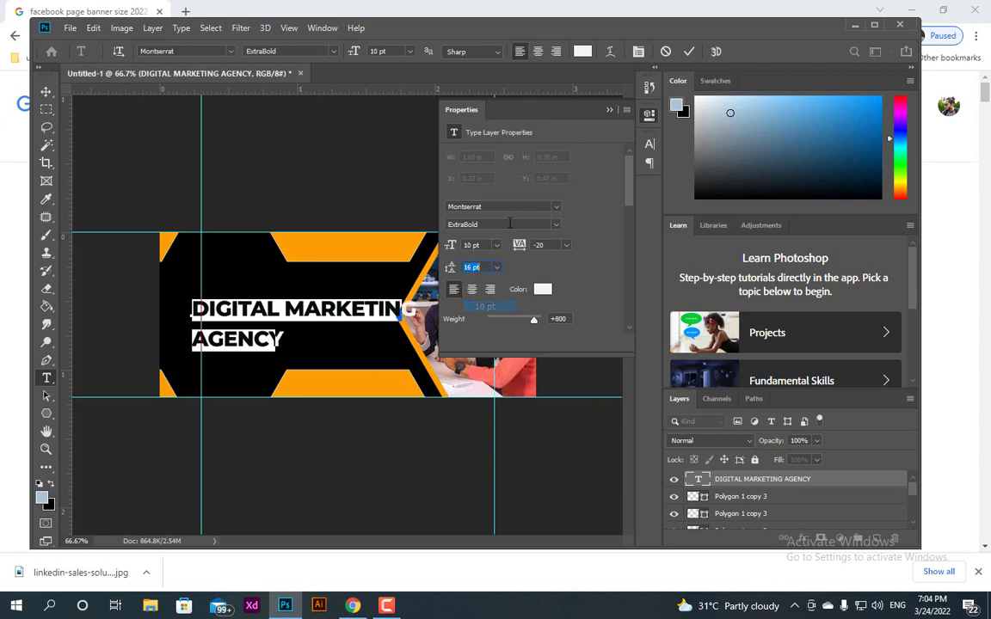
left_click(609, 109)
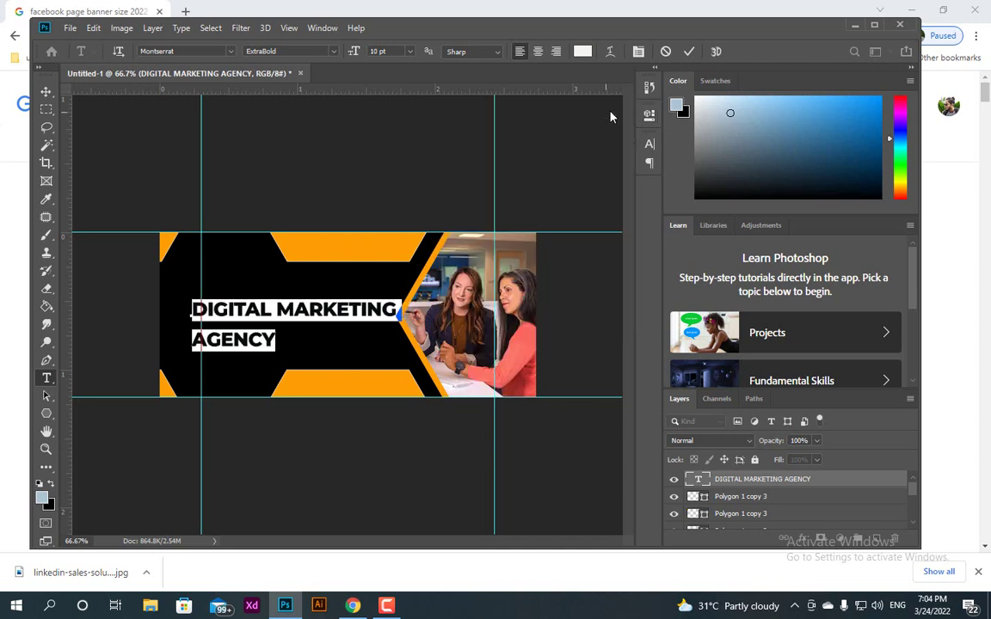
left_click(690, 54)
key("v")
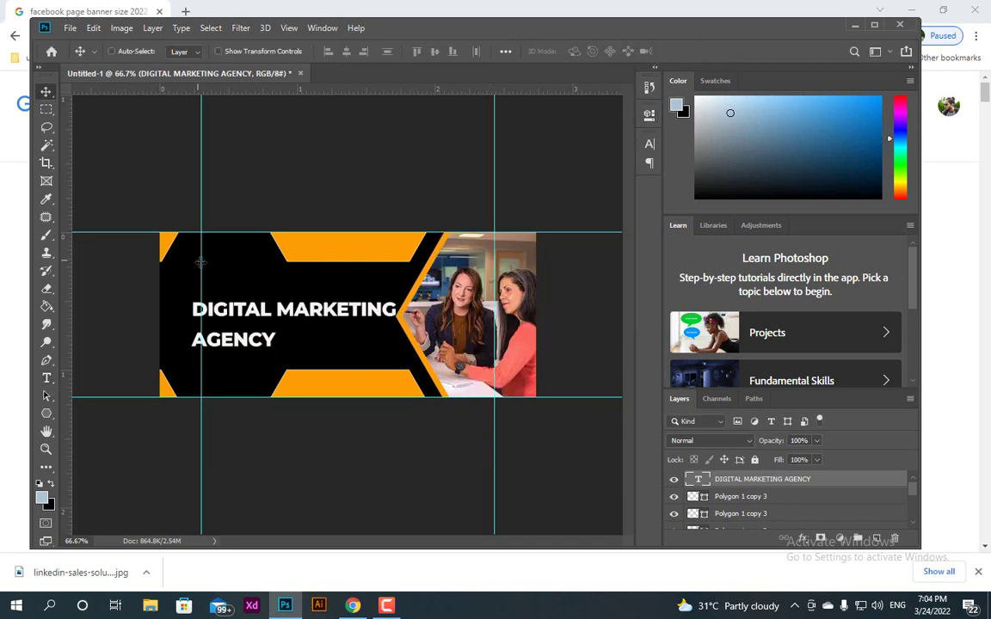
Shift the headline up-left in the black area, then nudge it down two pixels
left_click_drag(250, 309, 228, 281)
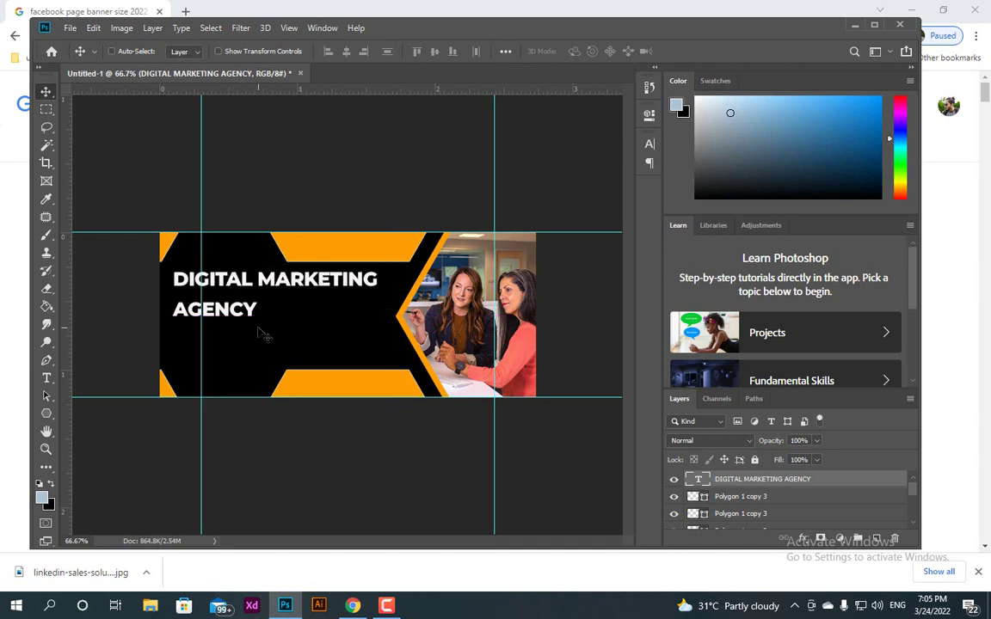
key("Down")
key("Down")
key("Down")
key("Down")
key("Down")
key("Down")
key("Down")
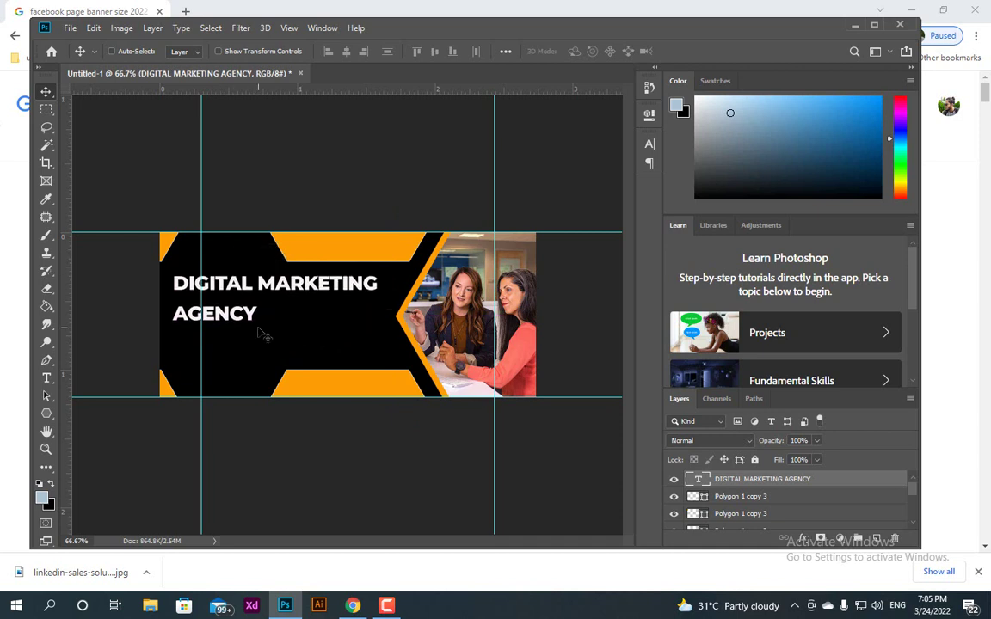
key("Down")
key("Down")
key("Down")
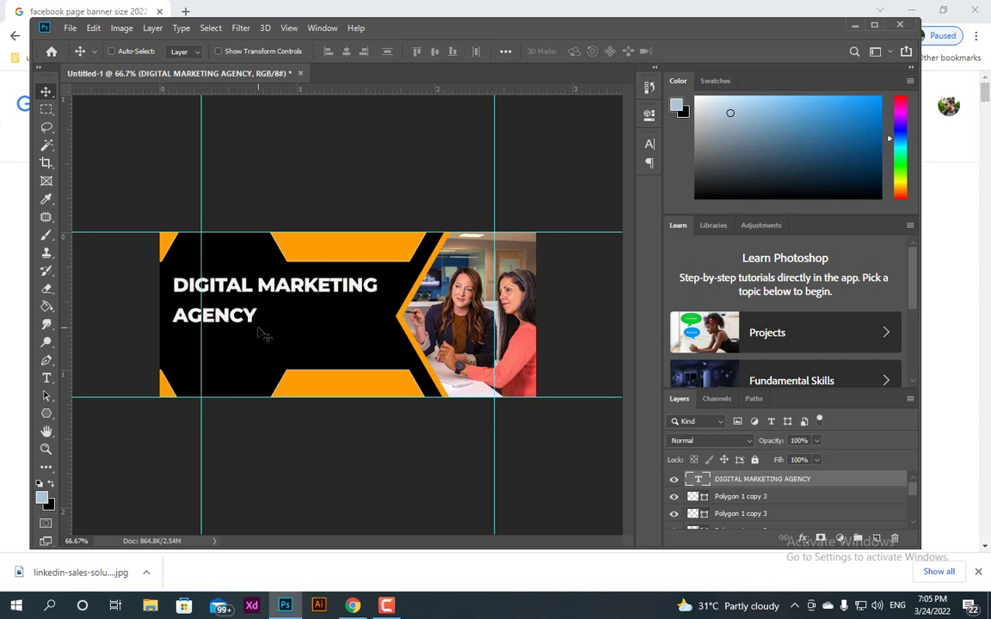
left_click(878, 538)
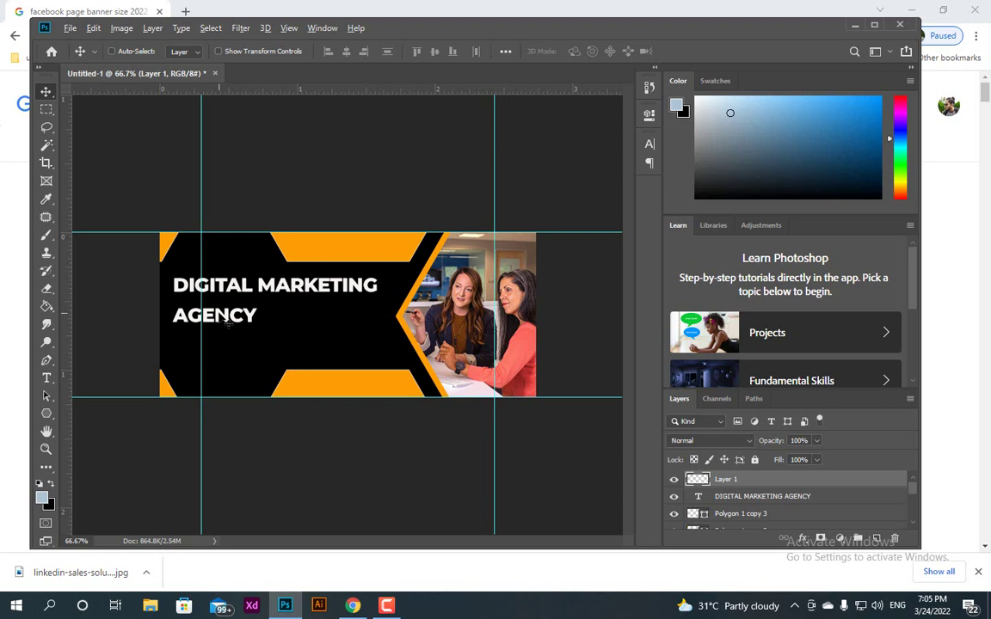
left_click_drag(203, 288, 222, 353)
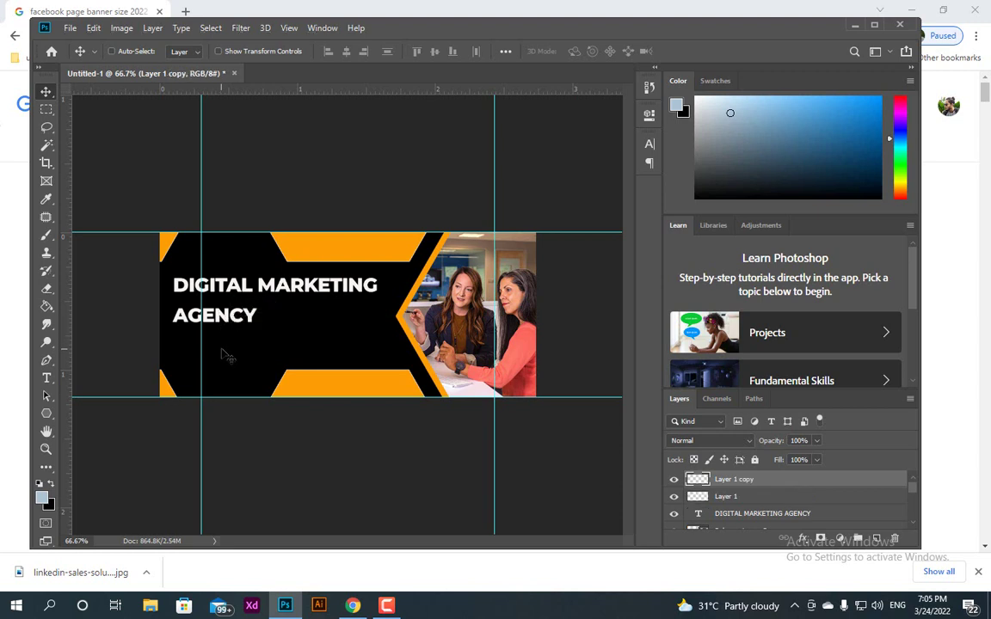
left_click(753, 499)
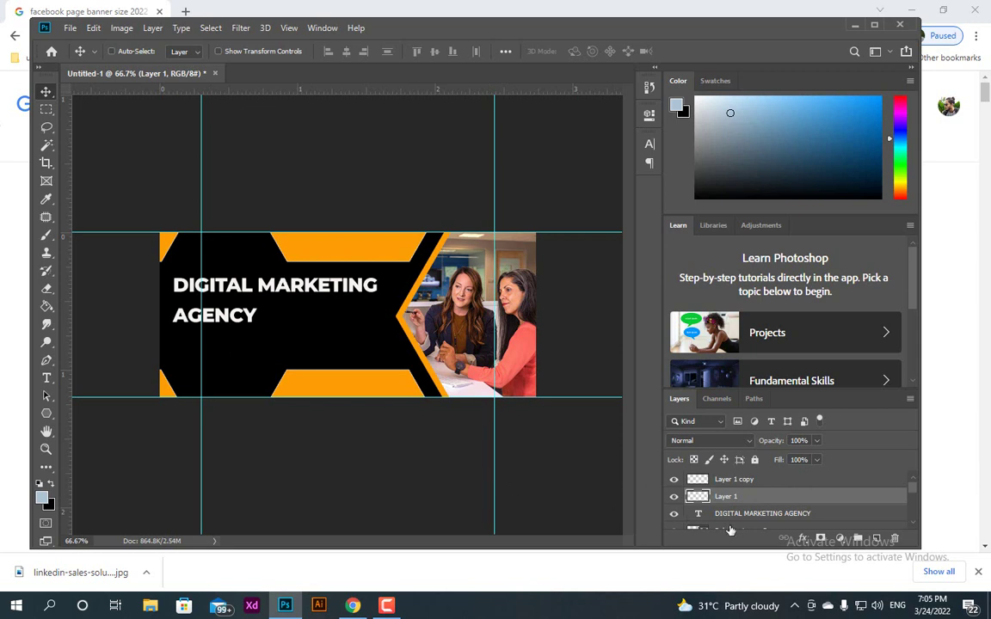
left_click(736, 481)
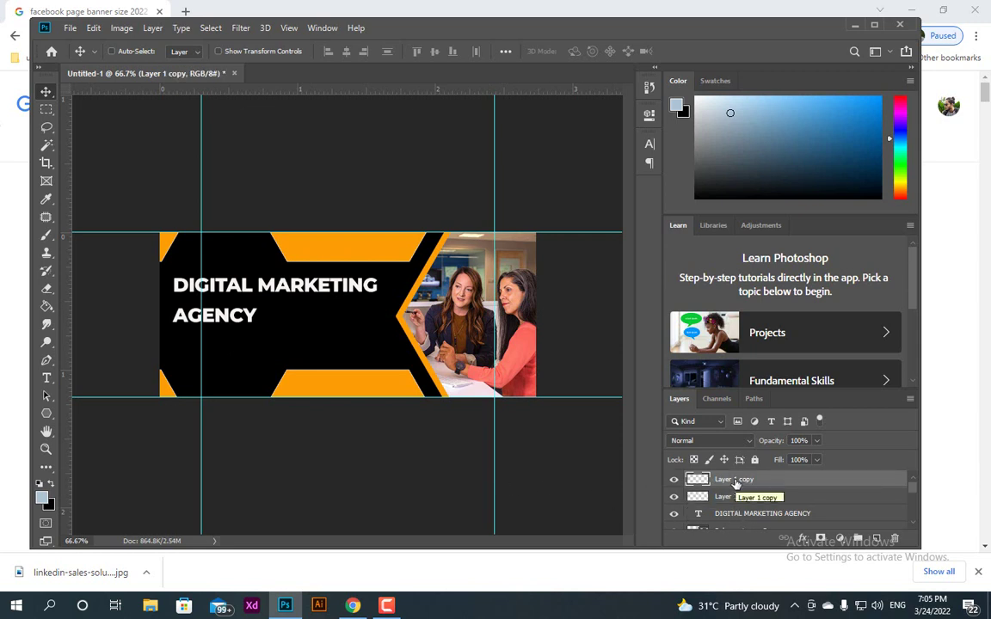
key("Delete")
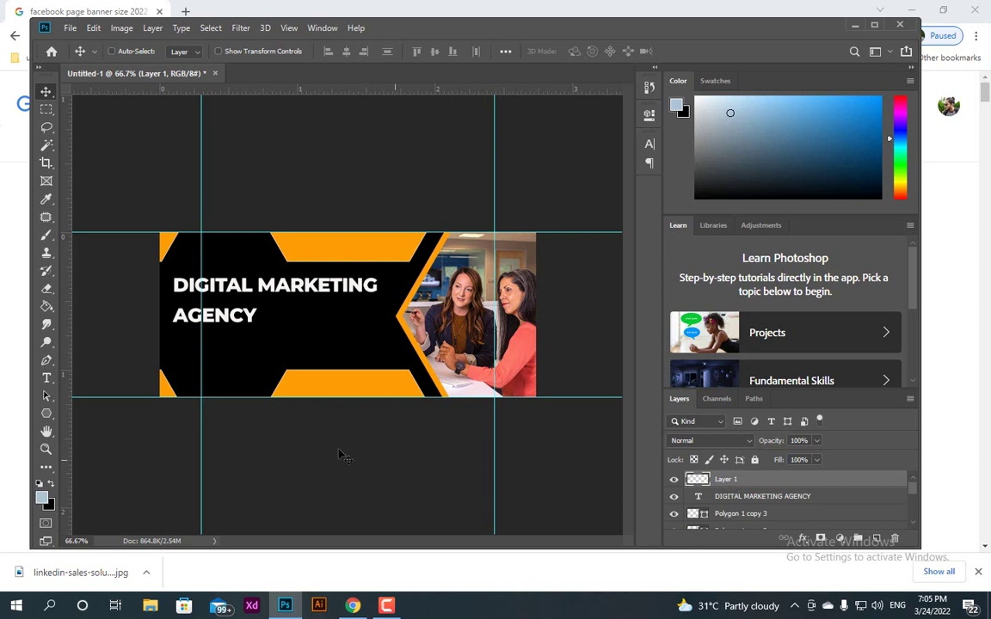
left_click_drag(235, 317, 206, 305)
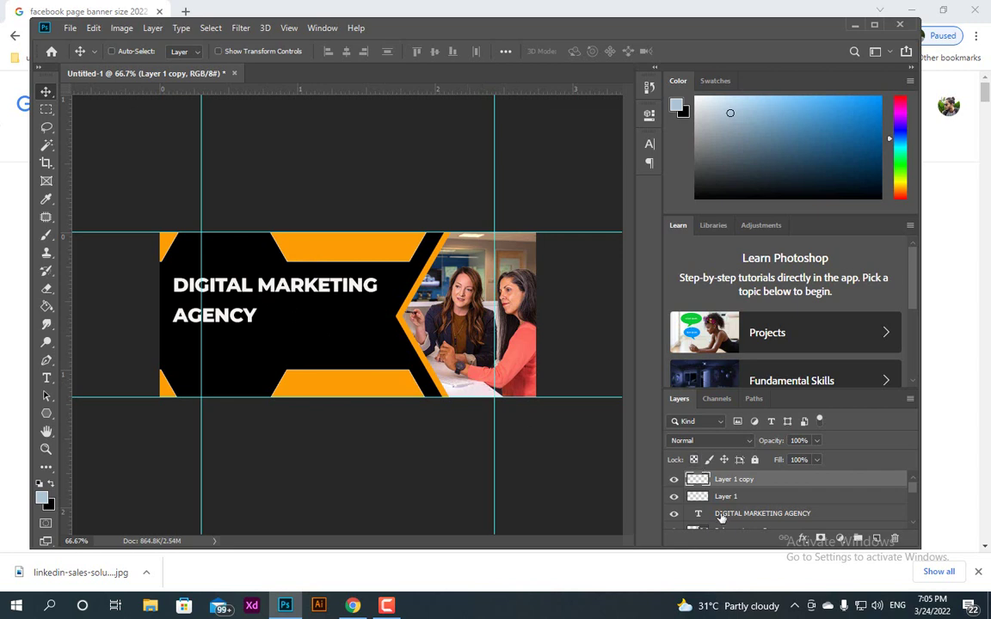
key("Delete")
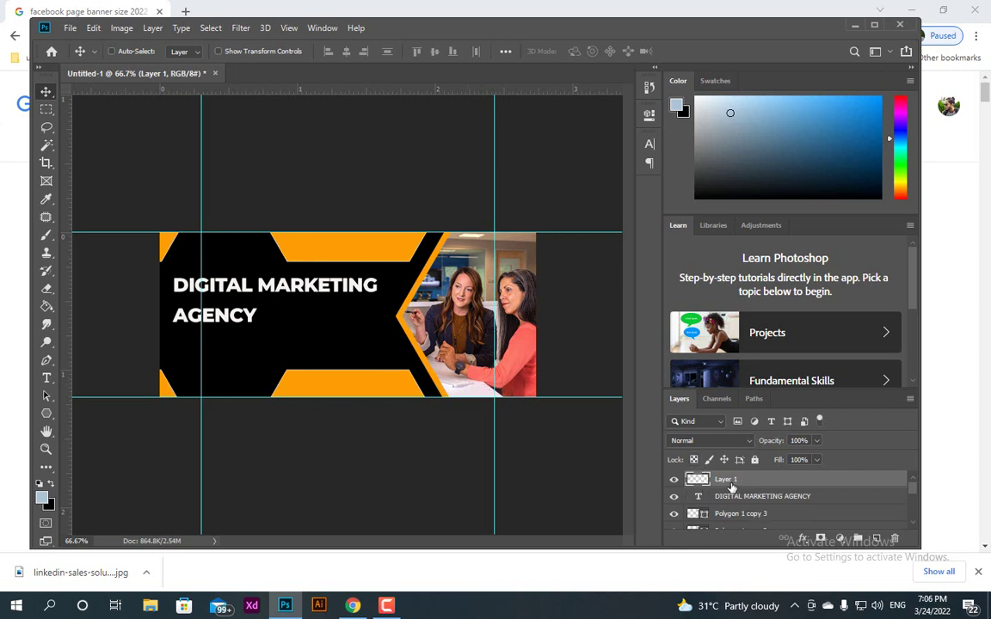
key("Delete")
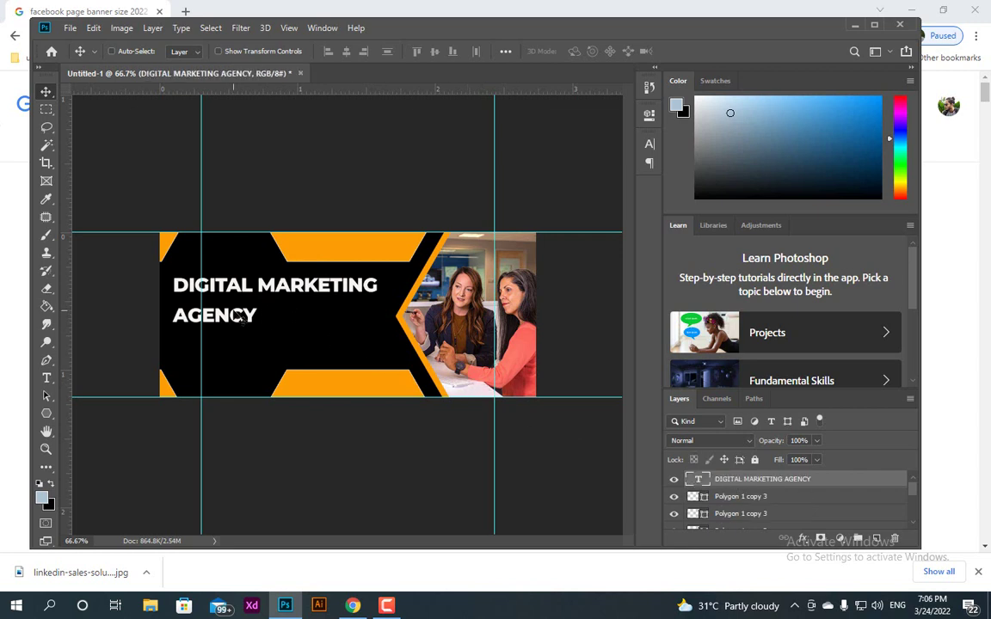
Duplicate the headline just below it and retype the copy as 'WE WILL GROW YOUR BUSINESS'
left_click_drag(241, 317, 242, 360, "alt")
double_click(242, 359)
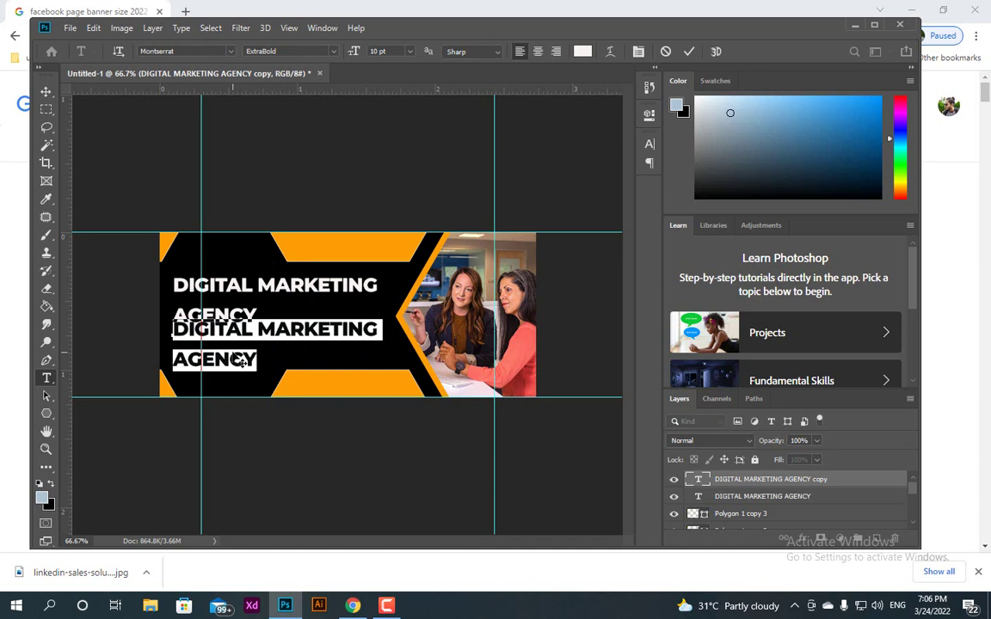
type("YOU")
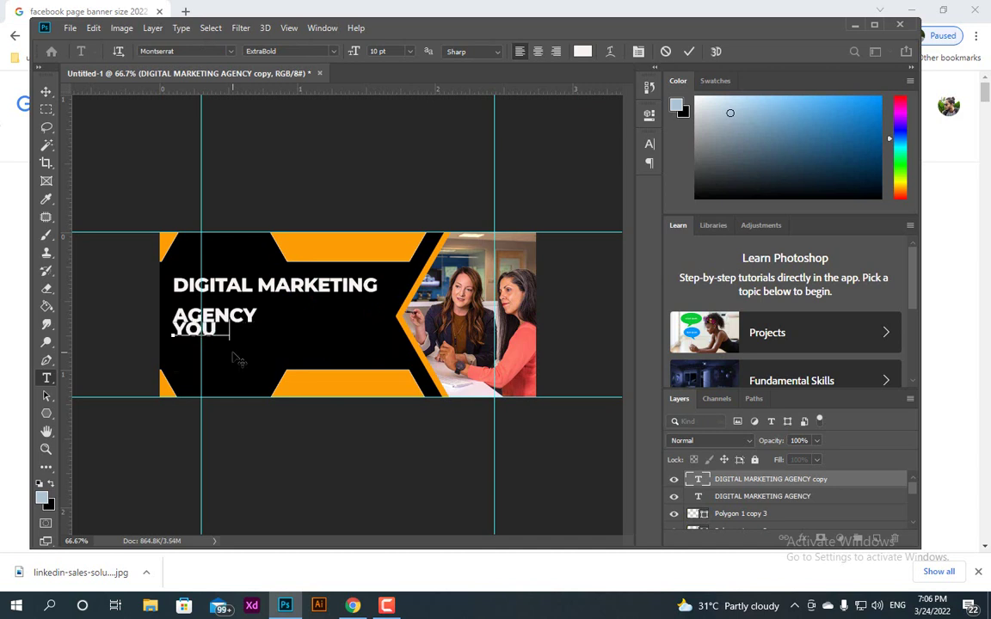
type("R PROBLE")
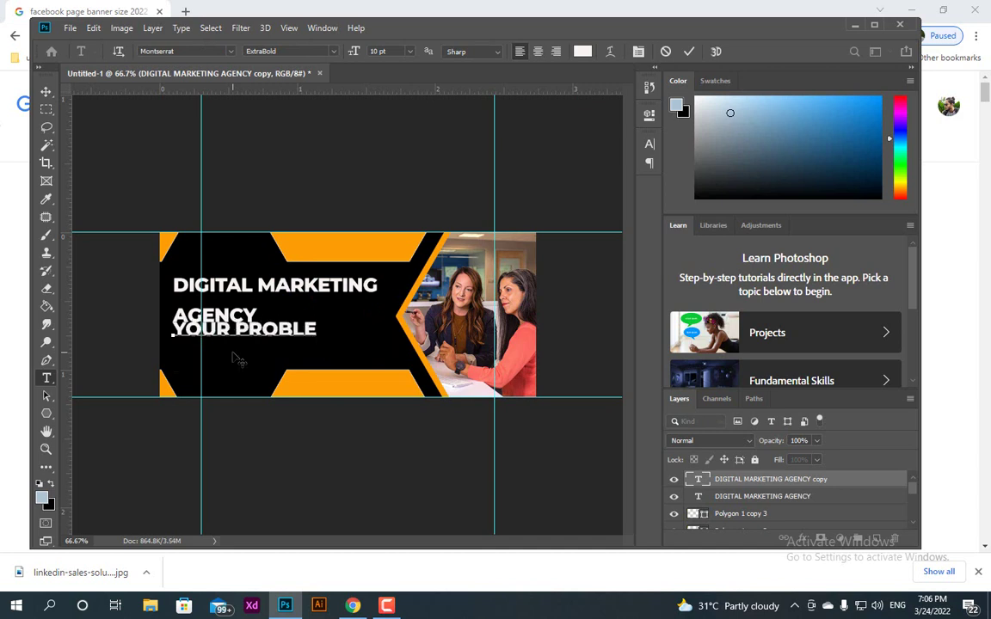
type("M SOLUTION")
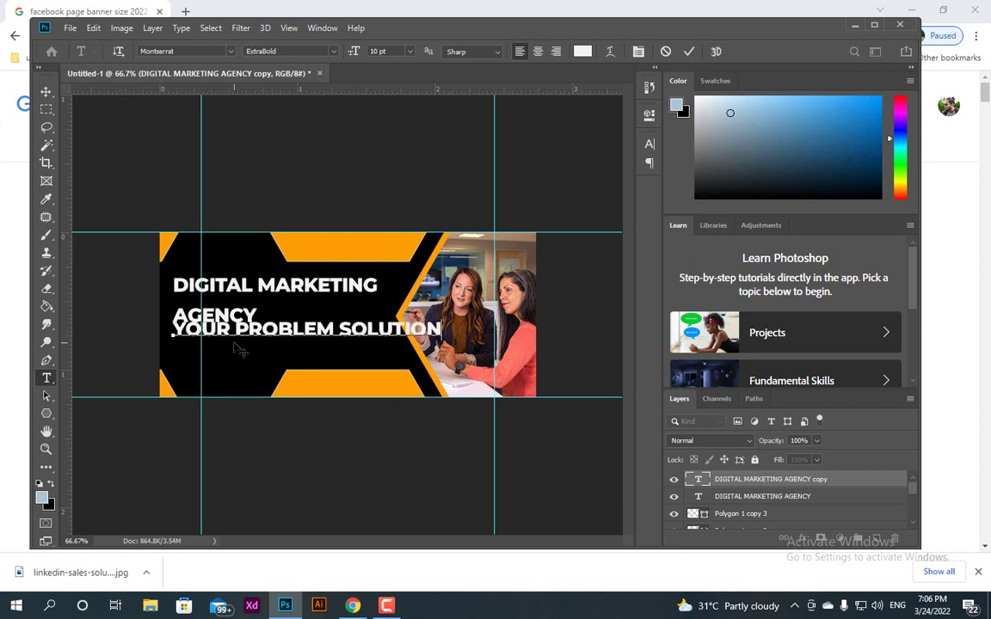
triple_click(233, 327)
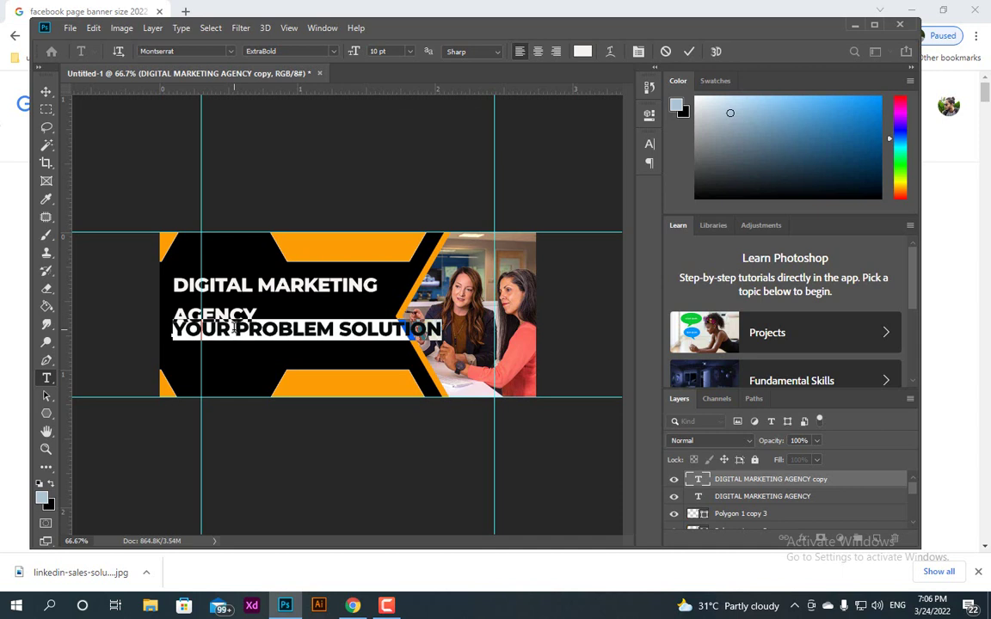
type("WE WILL G")
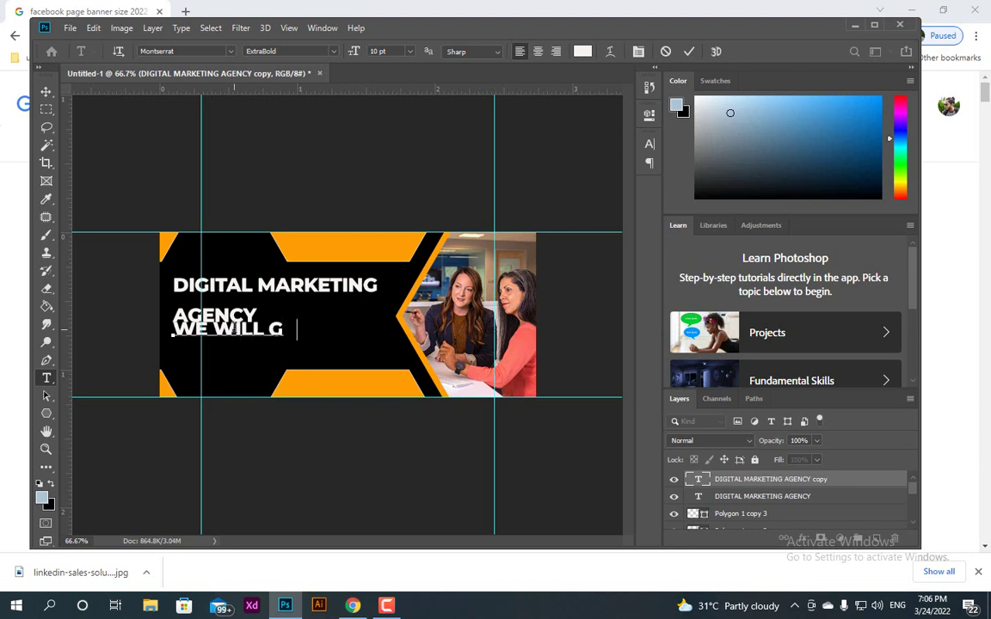
type("ROW YOUR B")
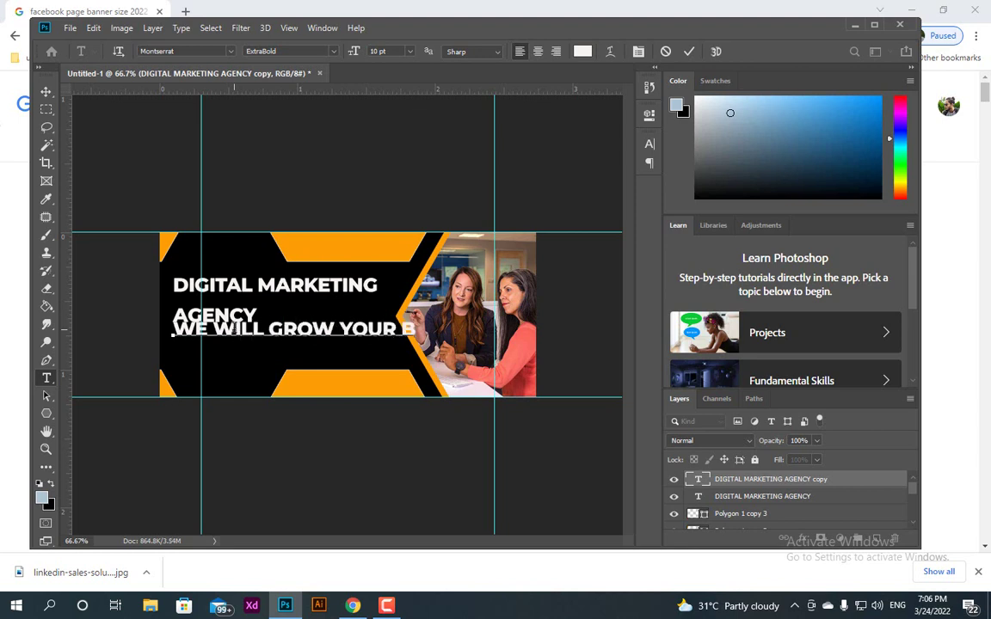
type("USINESS")
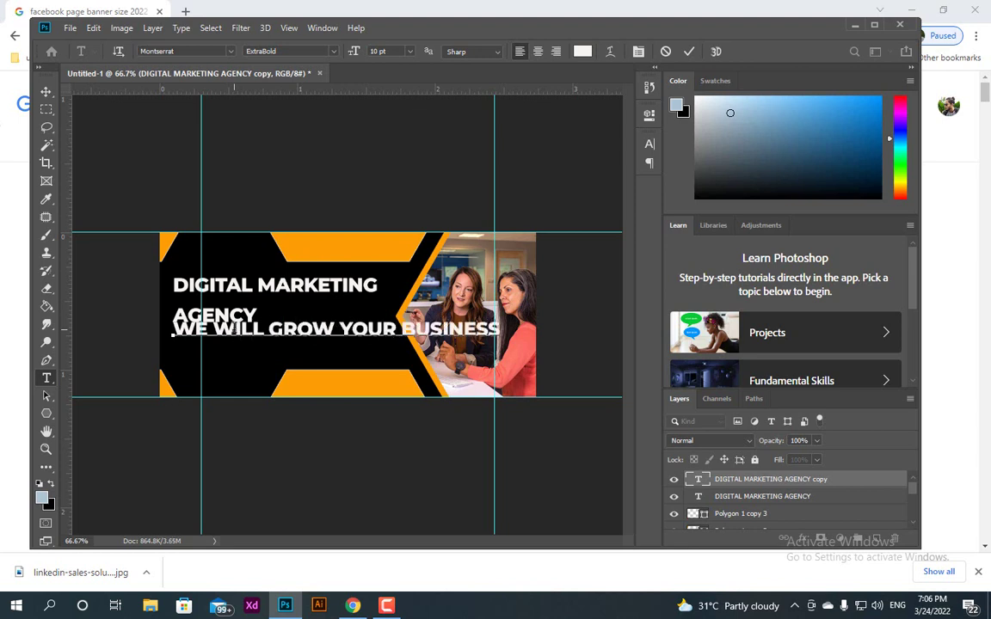
key("ctrl+a")
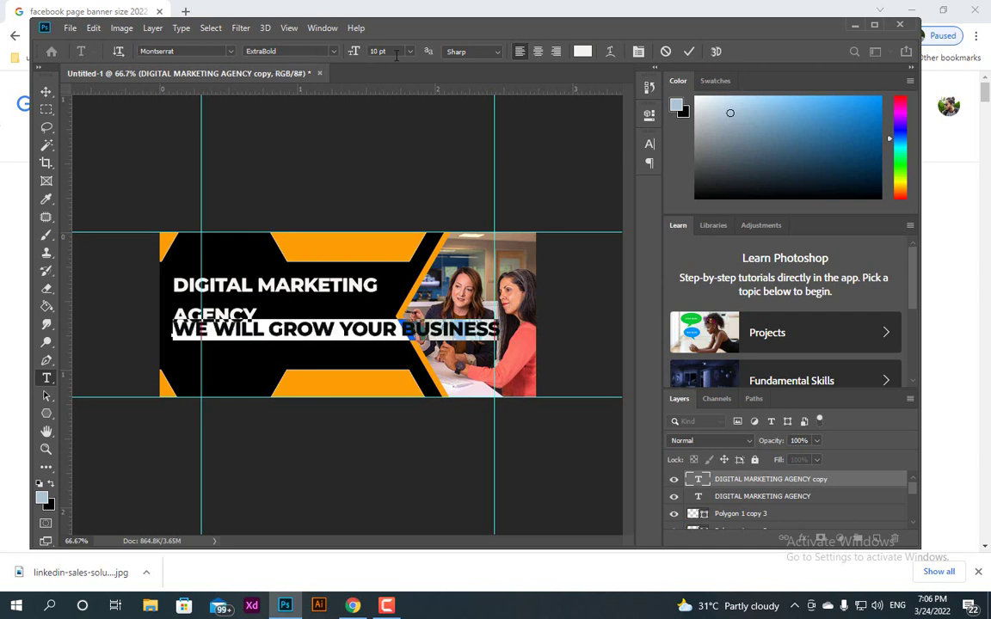
Set the tagline to Regular weight at 5 pt
left_click(411, 53)
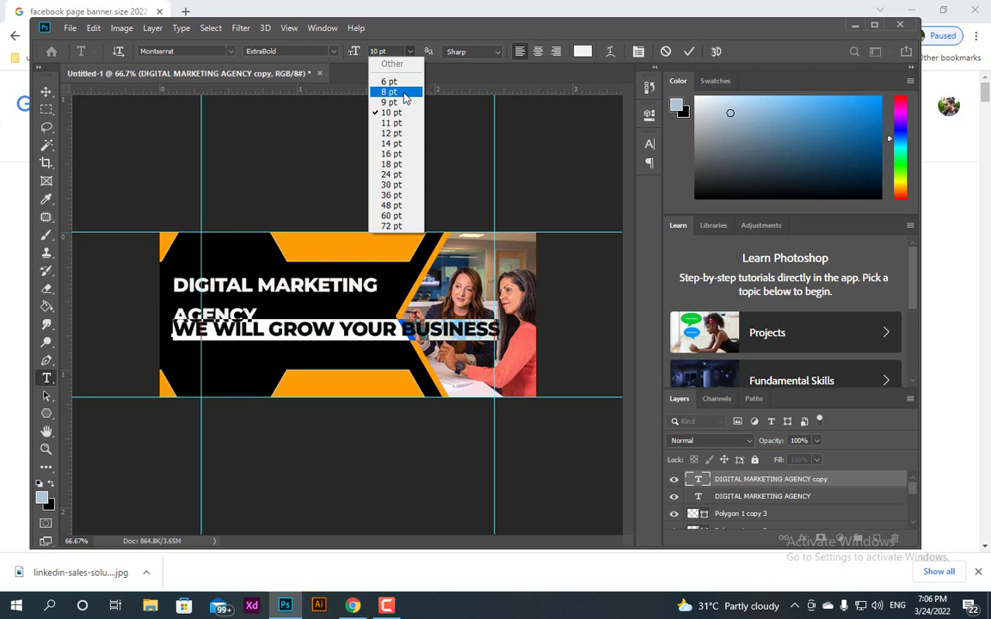
left_click(391, 92)
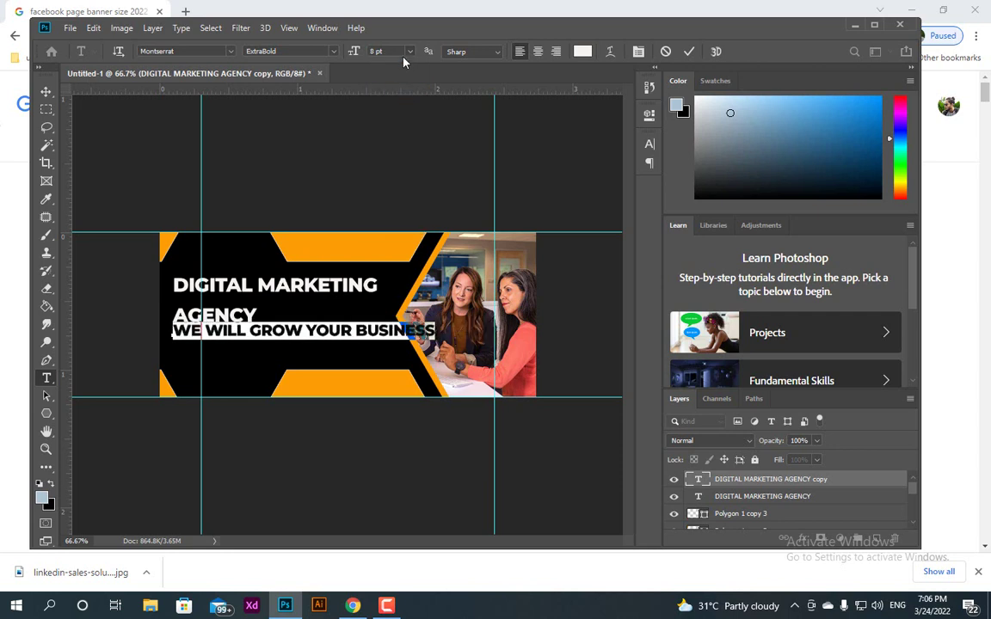
left_click(410, 51)
left_click(392, 80)
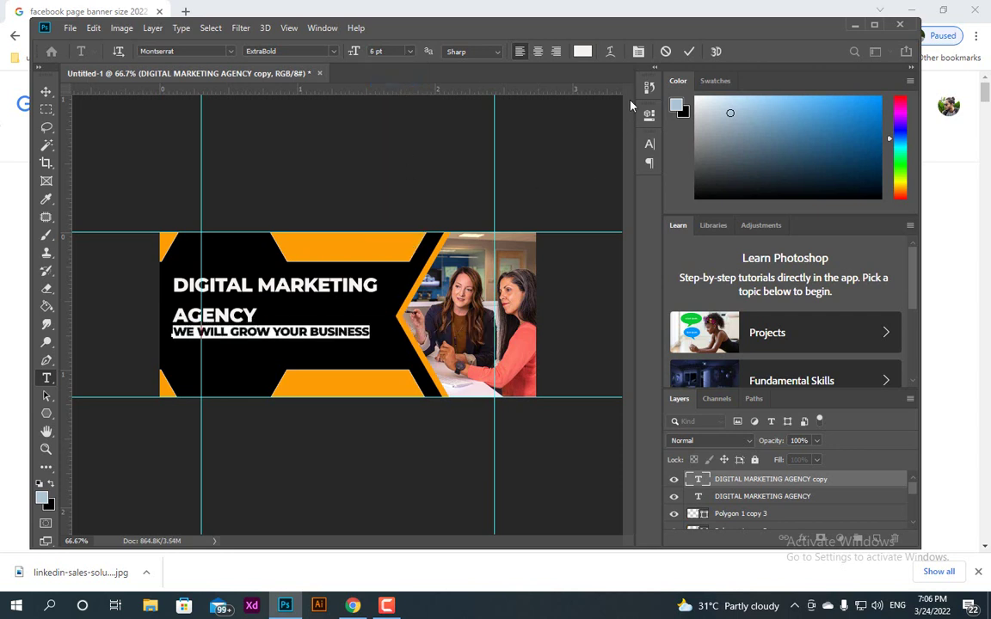
left_click(333, 53)
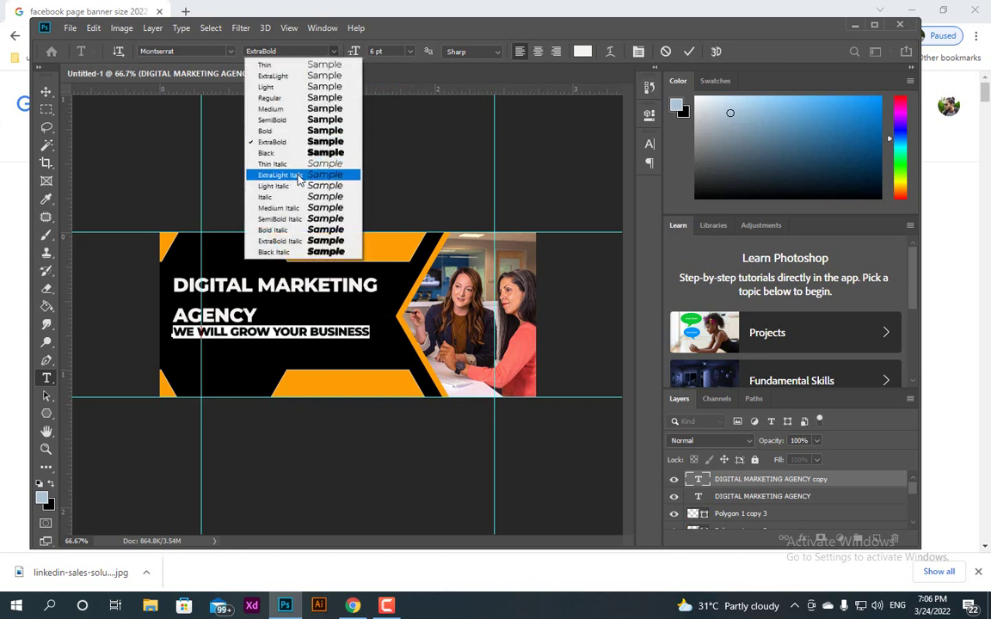
left_click(297, 120)
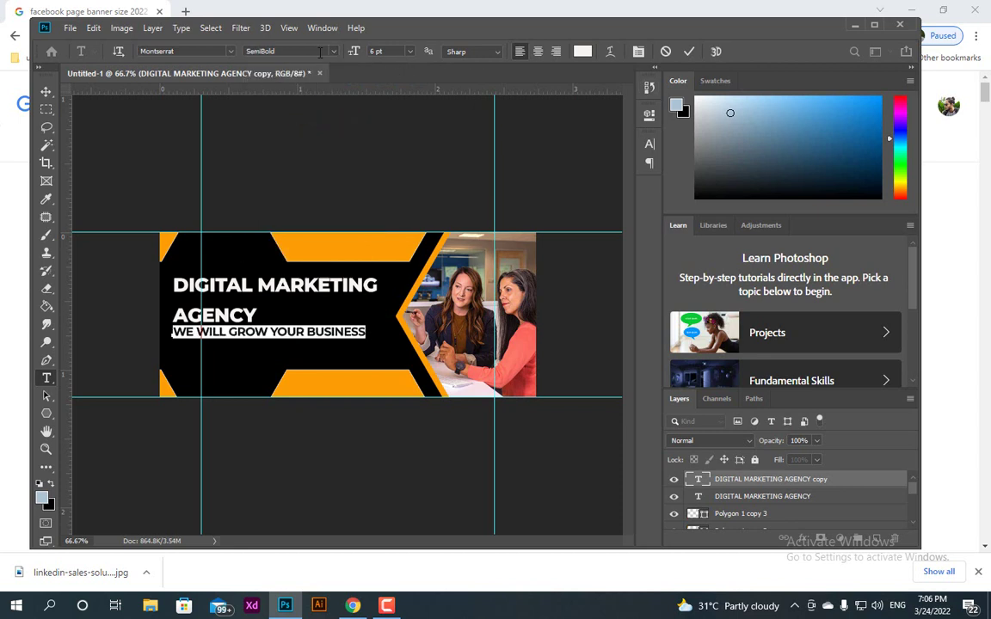
left_click(288, 51)
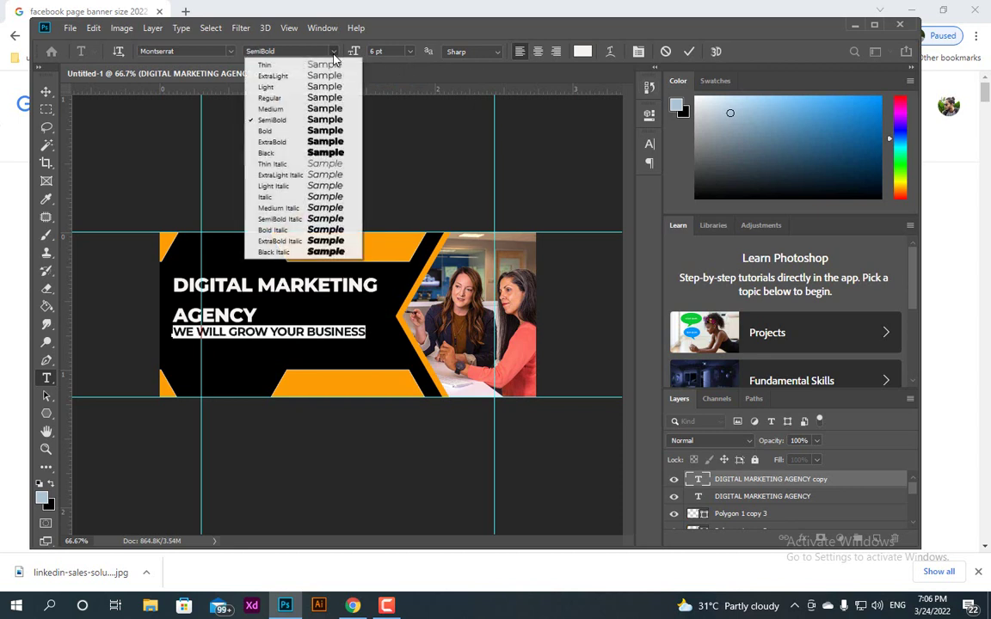
left_click(312, 108)
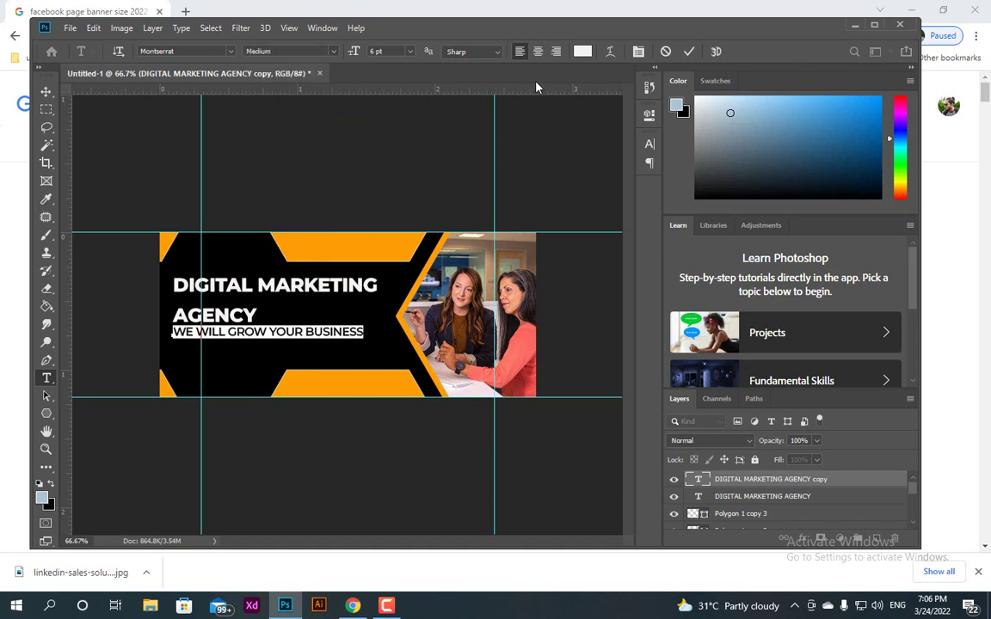
left_click(303, 50)
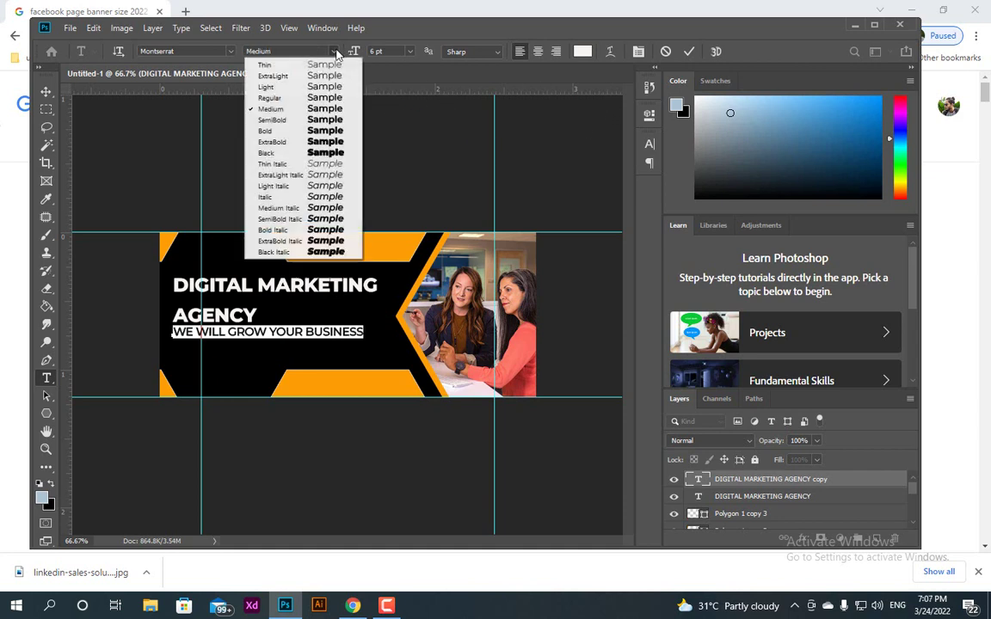
left_click(307, 97)
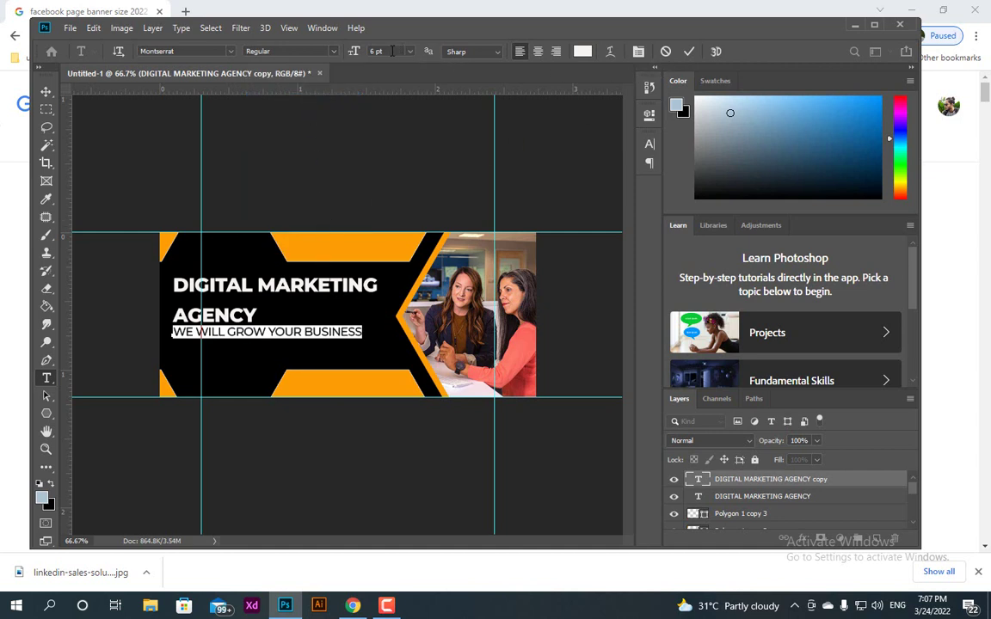
left_click(359, 55)
type("5")
key("Return")
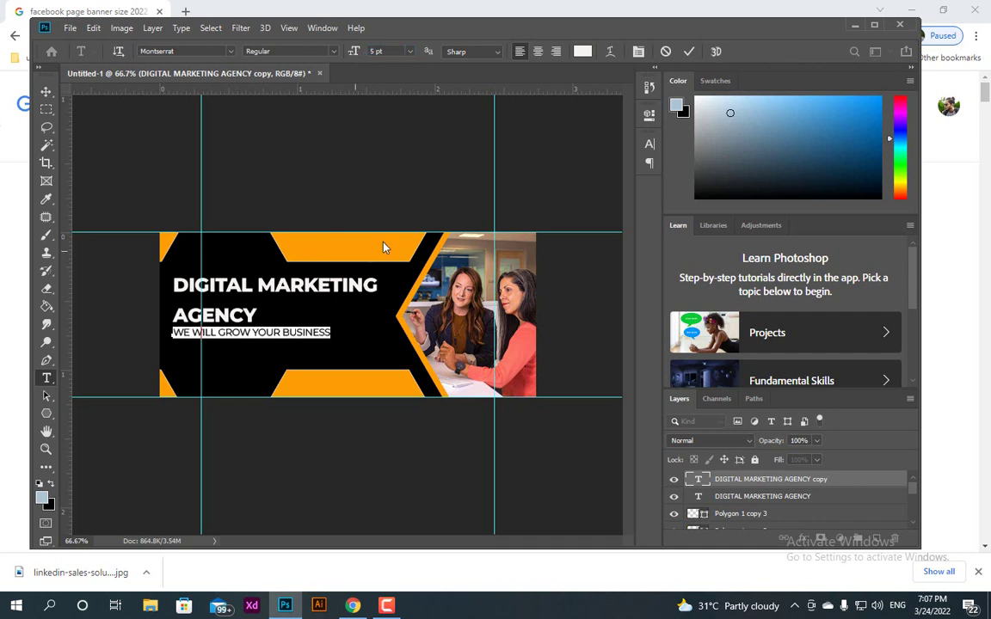
Commit the tagline, move it slightly lower, then nudge headline and tagline down together
left_click(688, 52)
key("v")
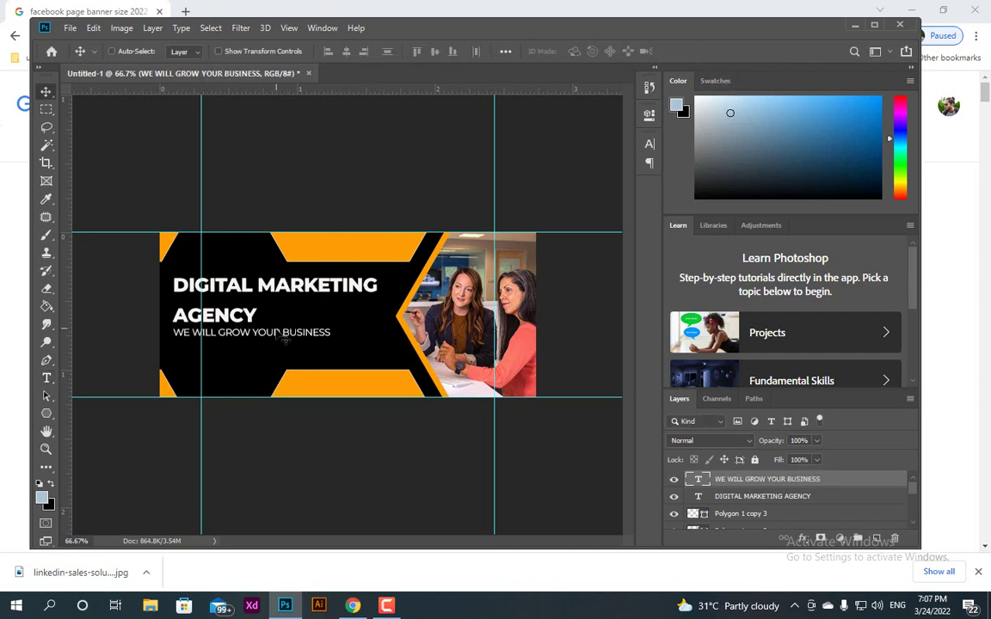
left_click_drag(256, 329, 277, 342)
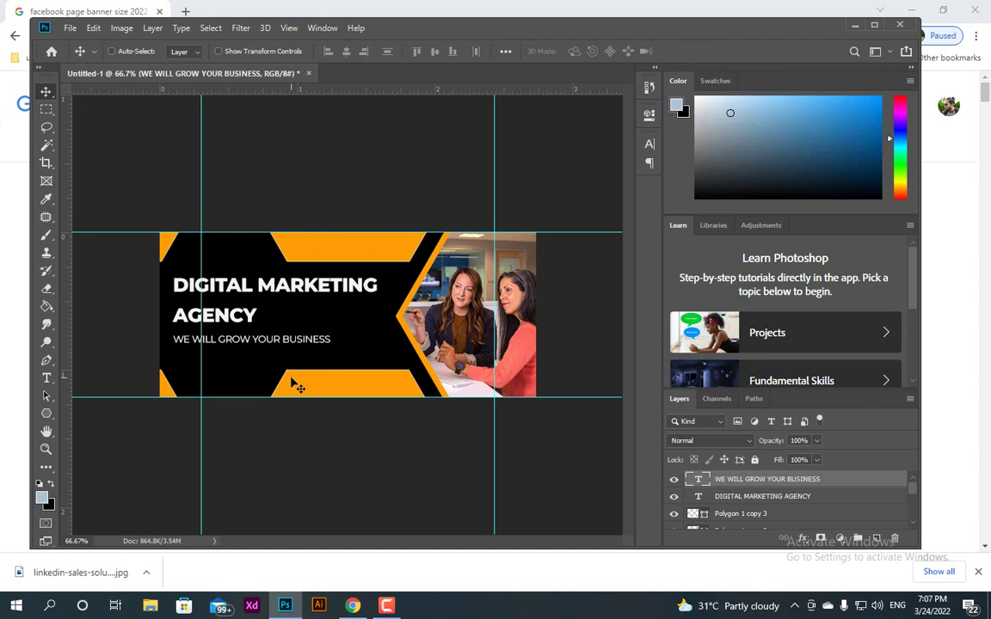
left_click(725, 500, "ctrl")
key("shift+Down")
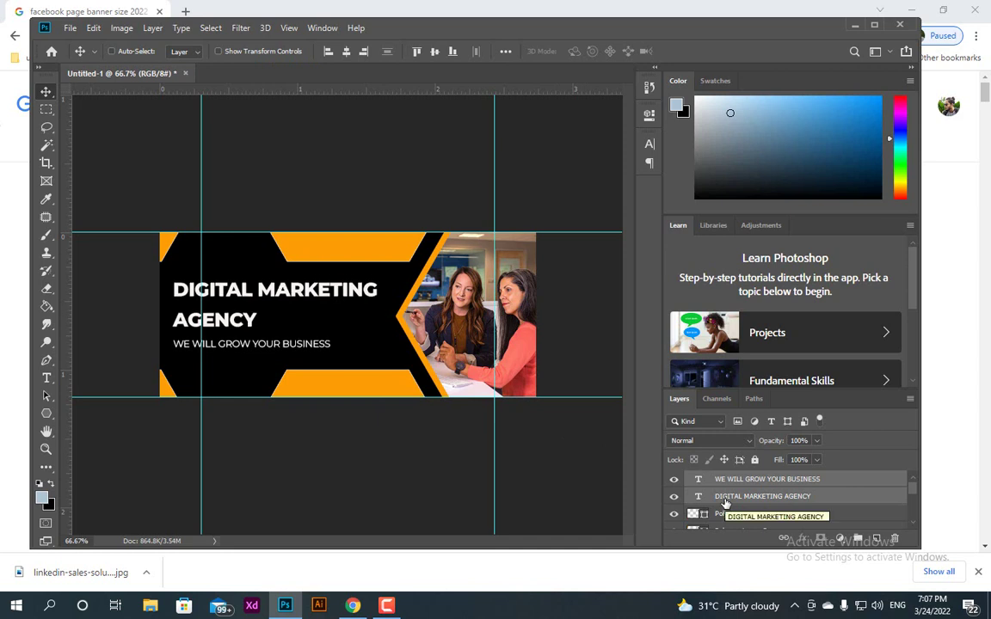
key("shift+Down")
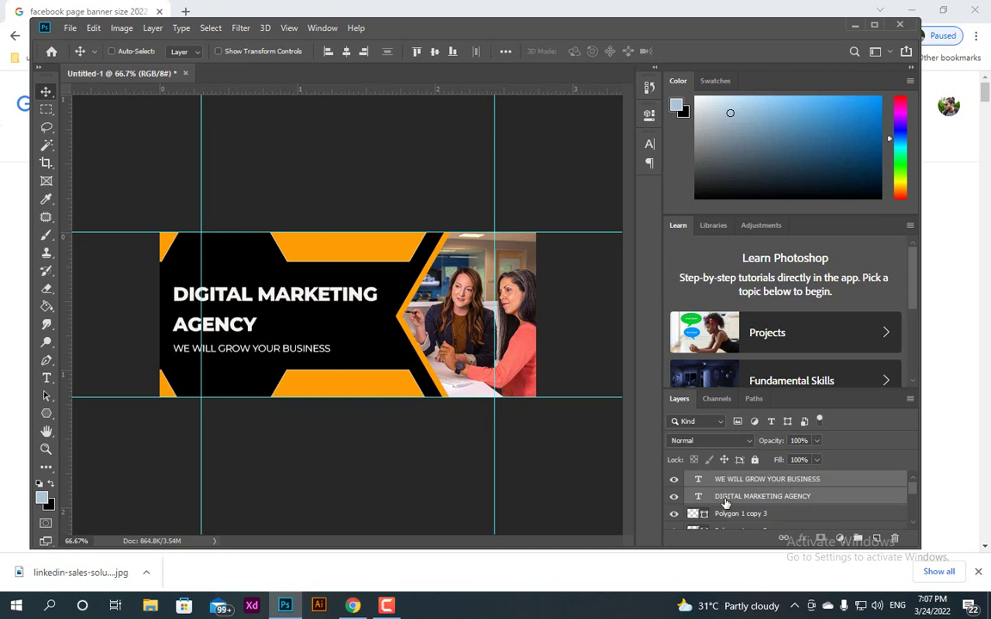
key("shift+Up")
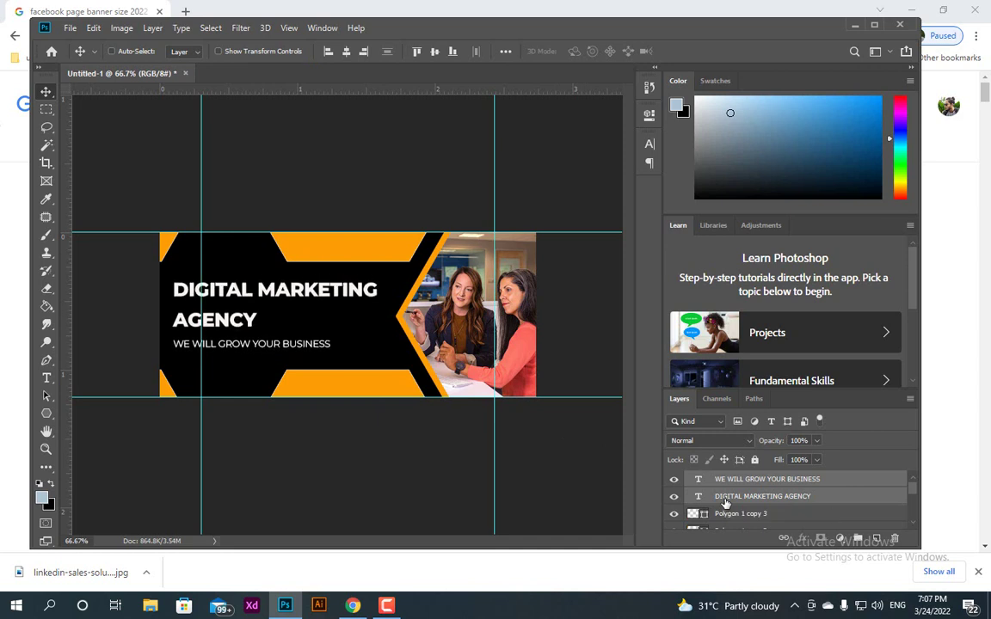
key("Down")
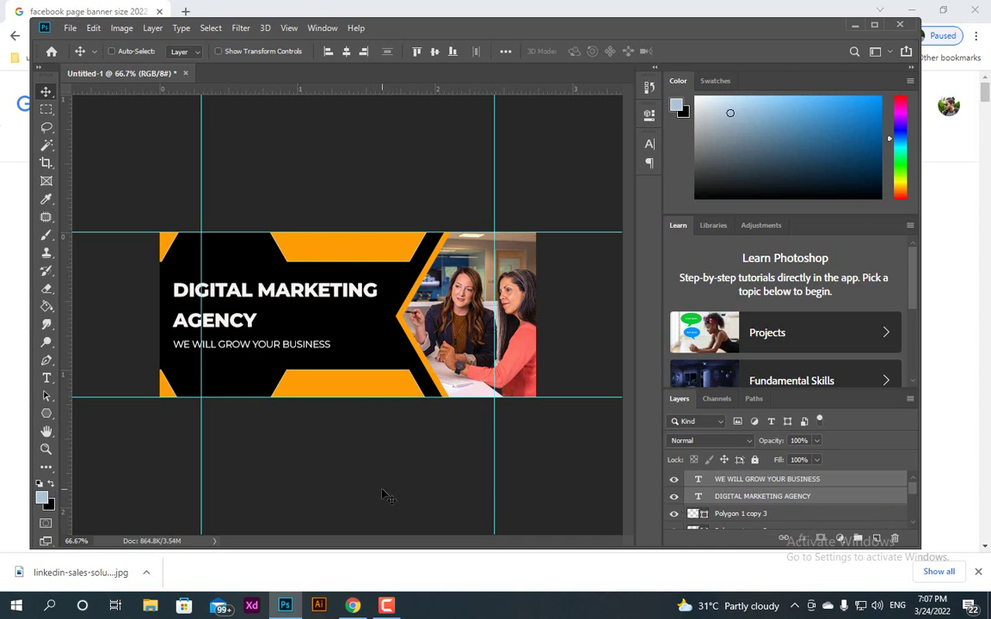
On a new layer, draw a roughly 109 px circle over the headline with the Ellipse tool
left_click(876, 540)
left_click(46, 413)
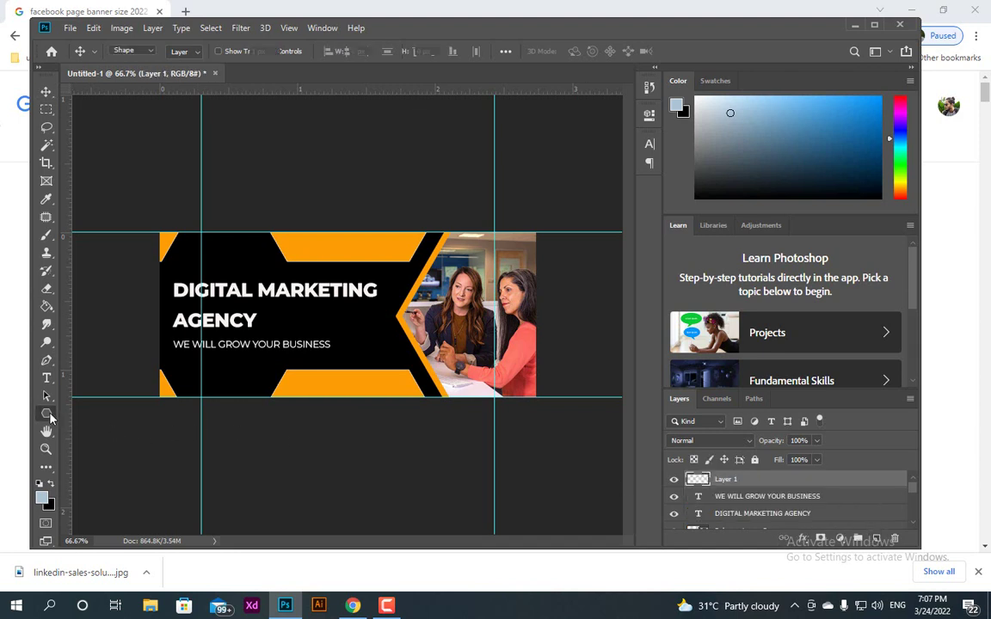
left_click(102, 440)
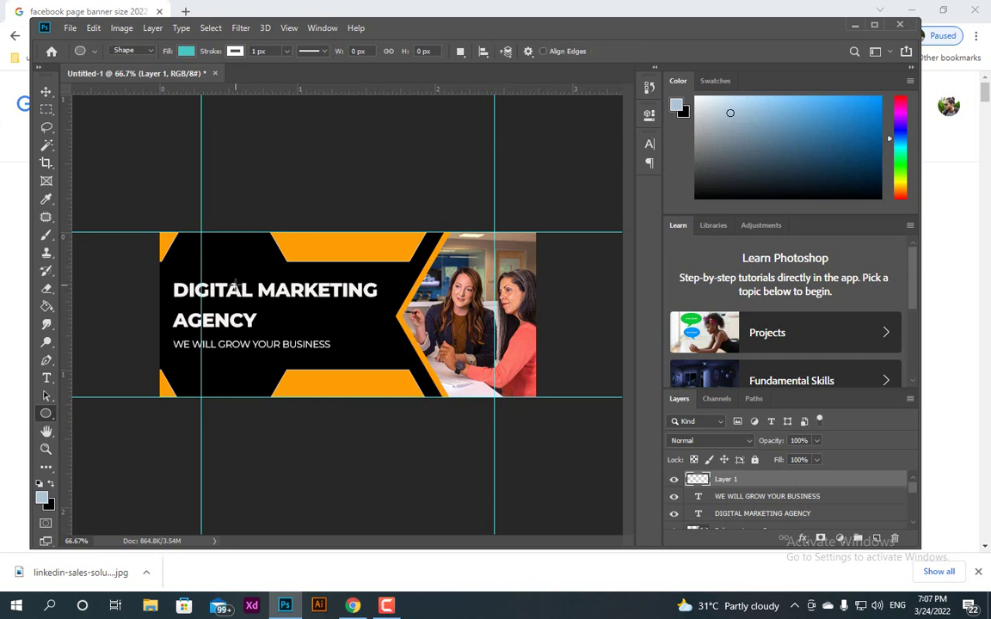
left_click_drag(237, 290, 285, 348)
left_click_drag(287, 319, 287, 319)
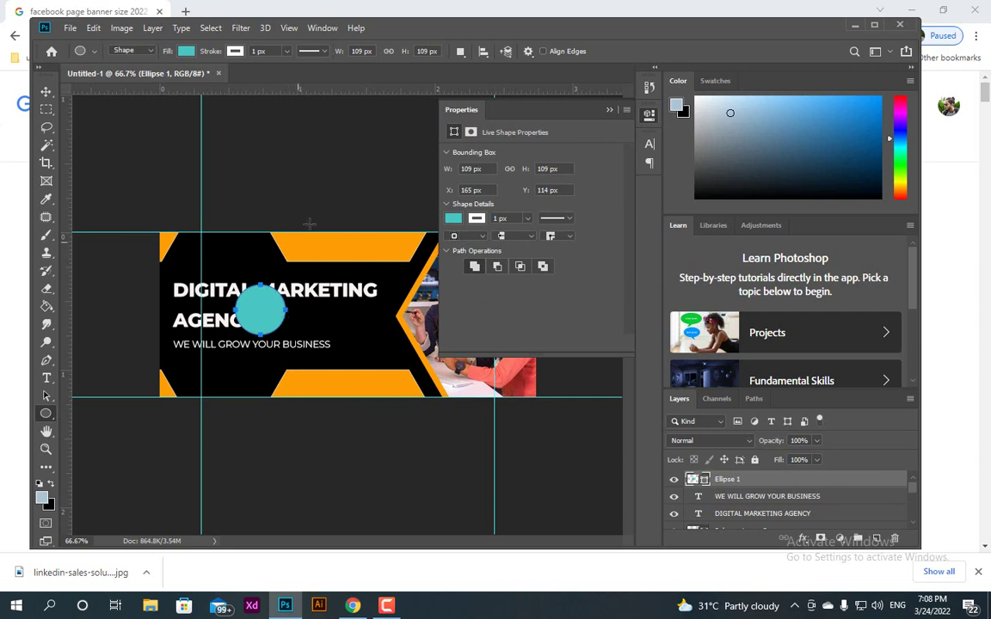
Remove the circle's fill and set its stroke width to 4.68 px
left_click(454, 218)
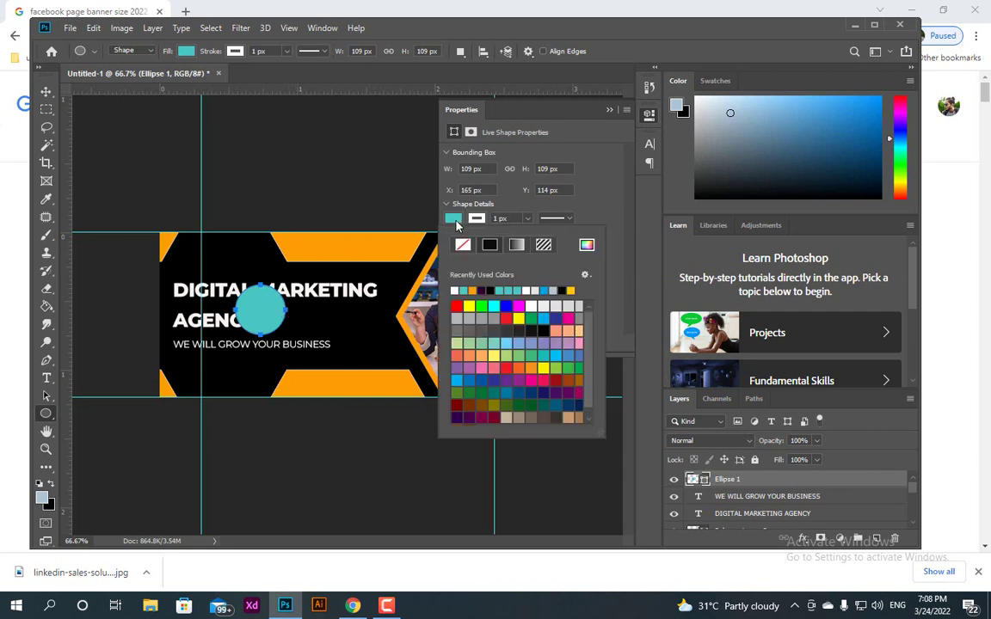
left_click(463, 246)
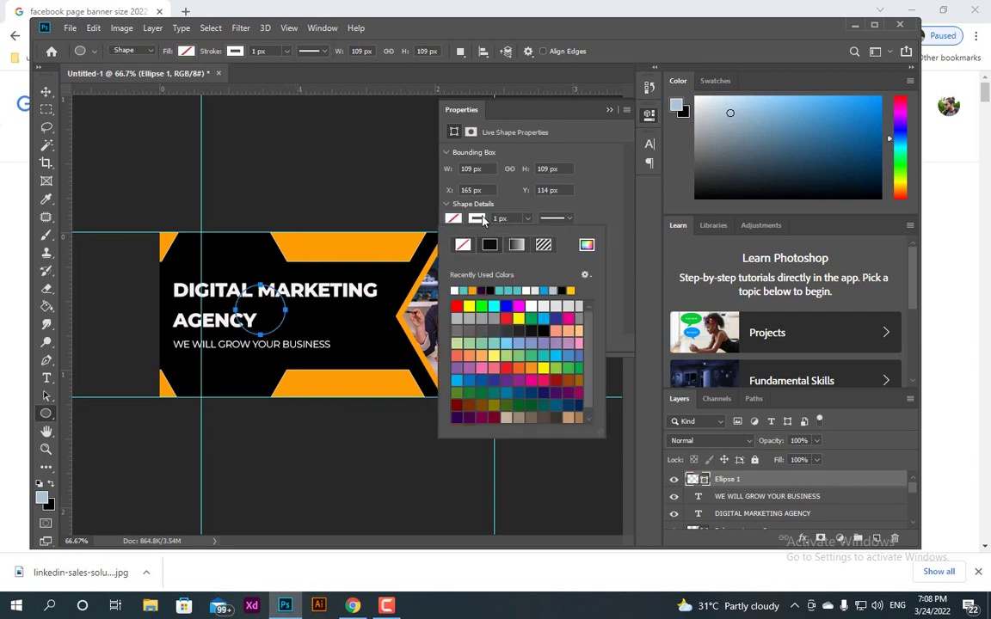
left_click(526, 219)
left_click_drag(517, 236, 531, 240)
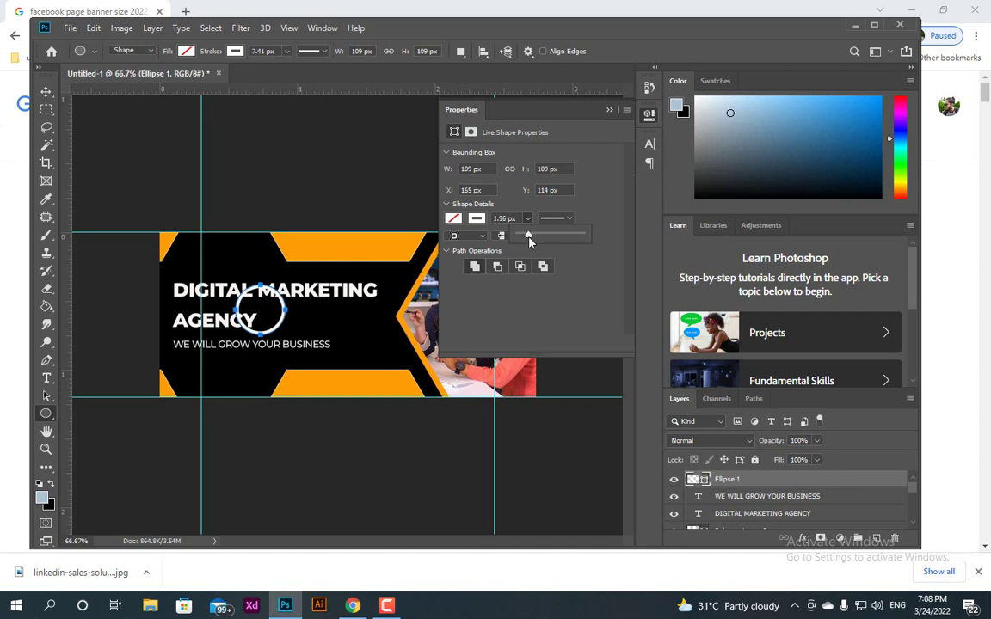
left_click_drag(530, 240, 529, 241)
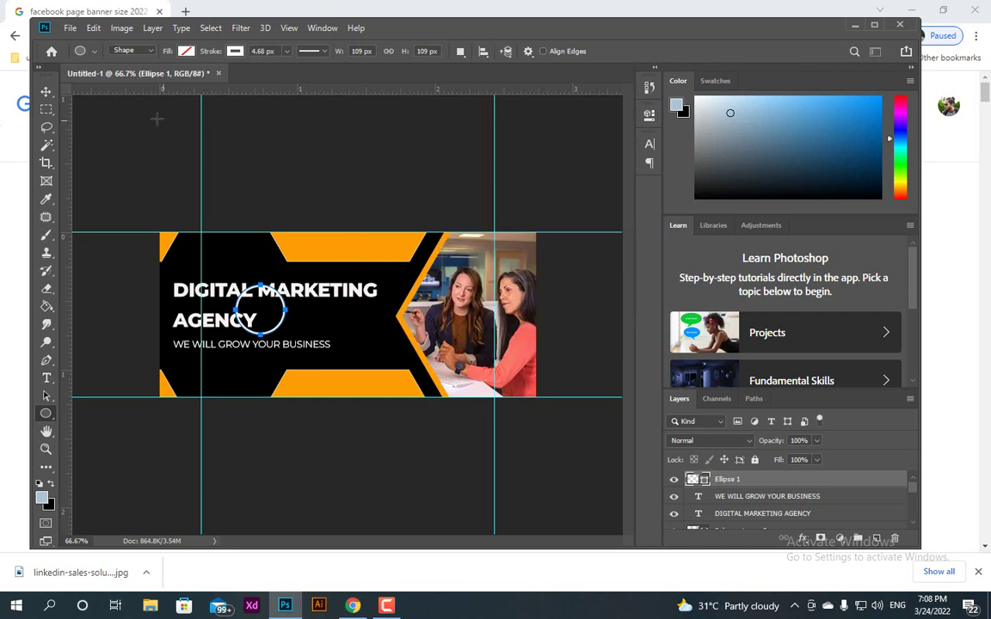
left_click(46, 91)
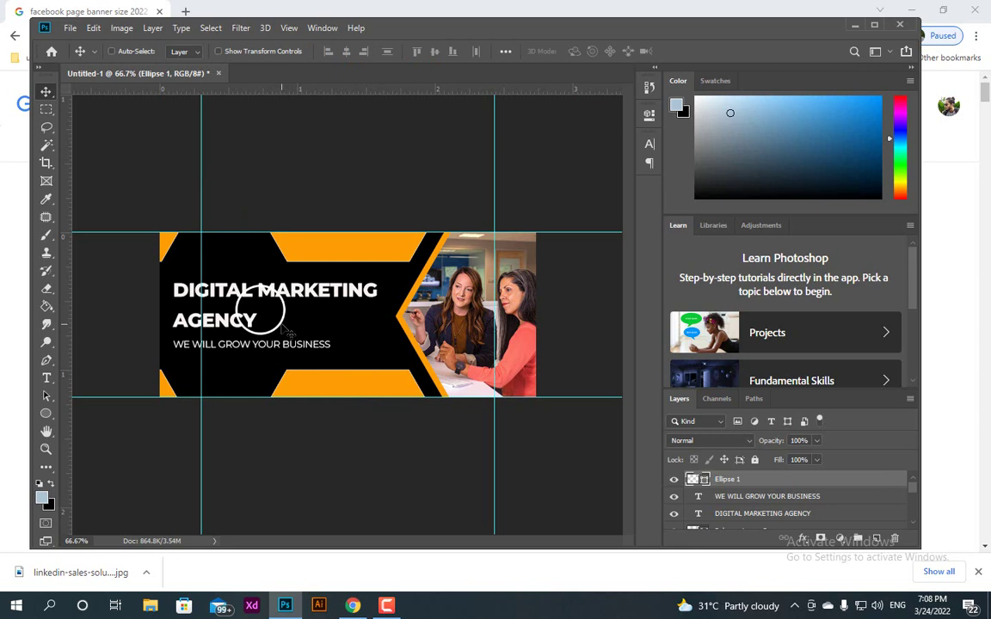
Duplicate the circle, placing the copy on the top edge and the original on the bottom edge
left_click(289, 331, "alt")
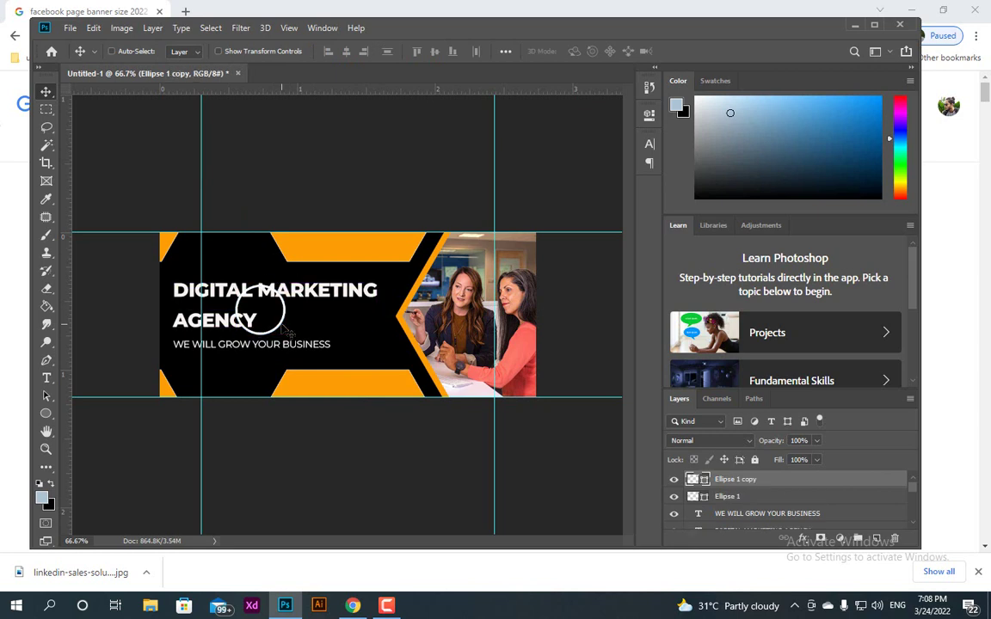
left_click_drag(289, 332, 301, 470)
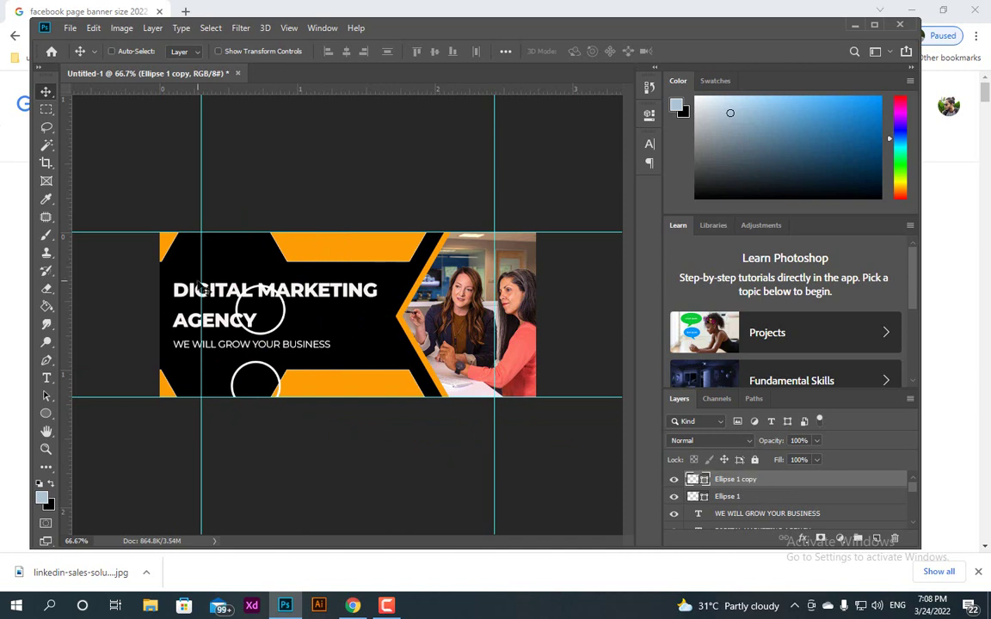
left_click_drag(291, 325, 262, 173)
left_click(727, 496)
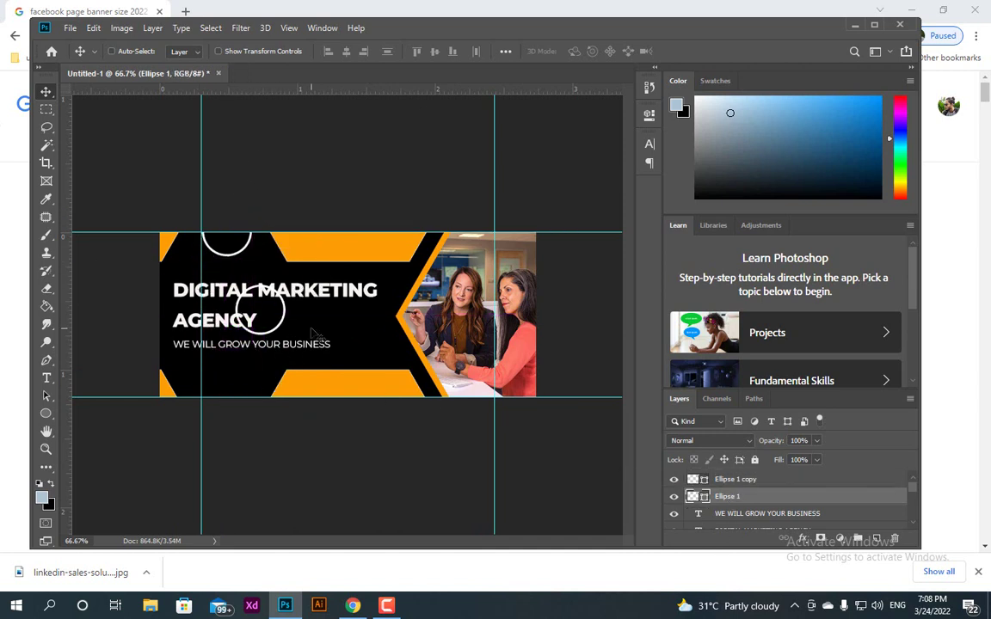
left_click_drag(286, 326, 269, 410)
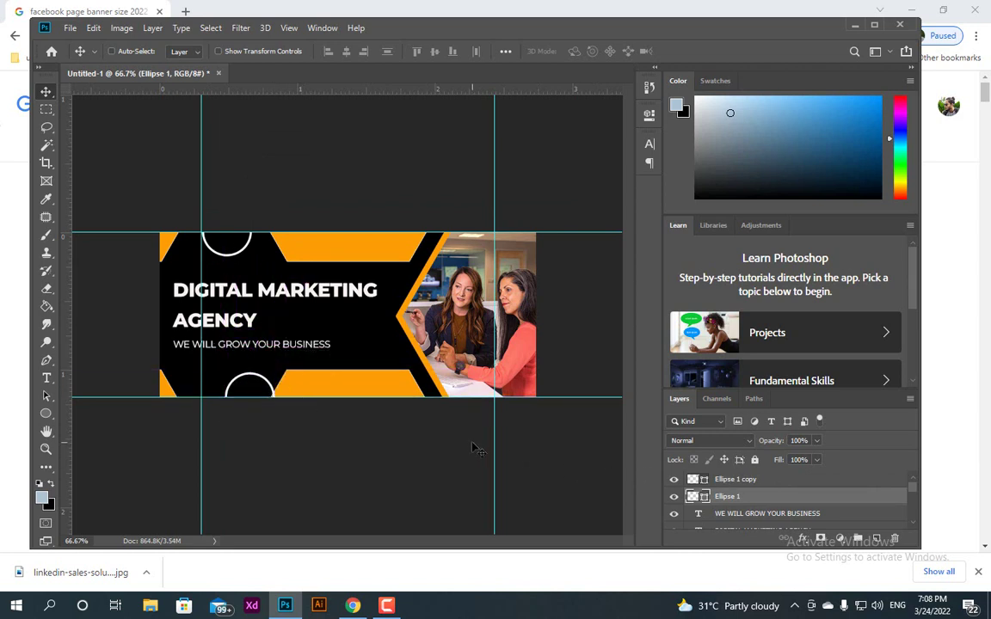
key("alt+bracketright")
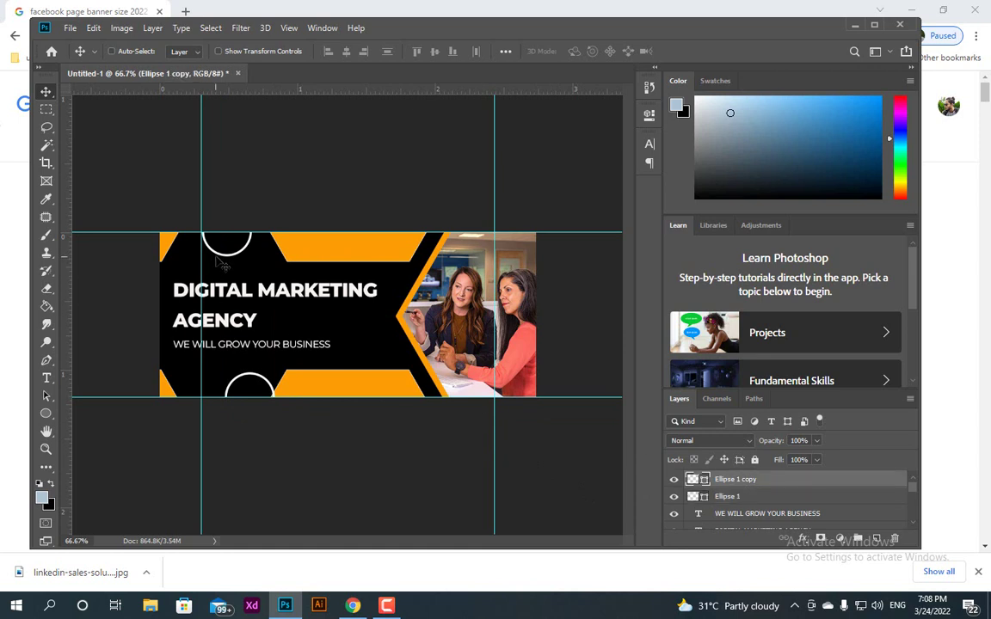
left_click_drag(218, 255, 197, 251)
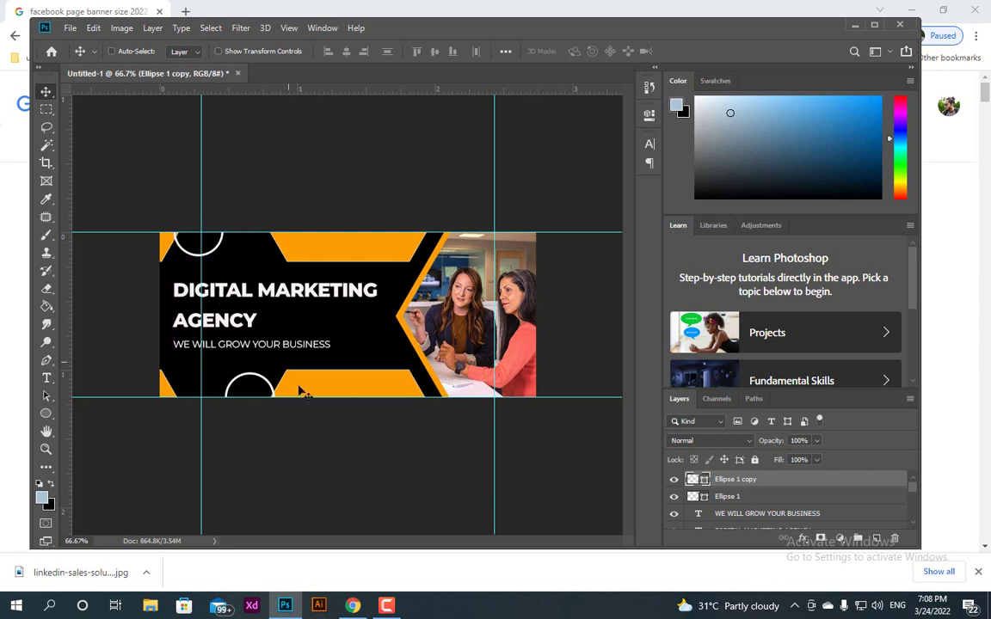
key("Right")
key("Right")
key("Right")
key("Right")
key("Right")
left_click(746, 497)
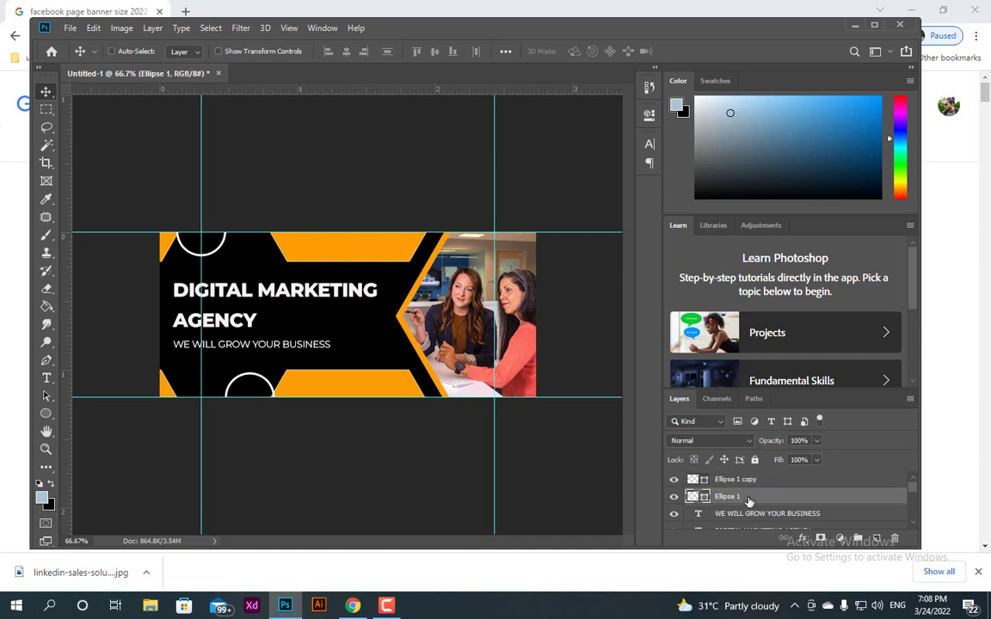
key("Left")
key("Left")
key("Left")
Lower the opacity of both Ellipse 1 and Ellipse 1 copy to 32%
left_click(815, 440)
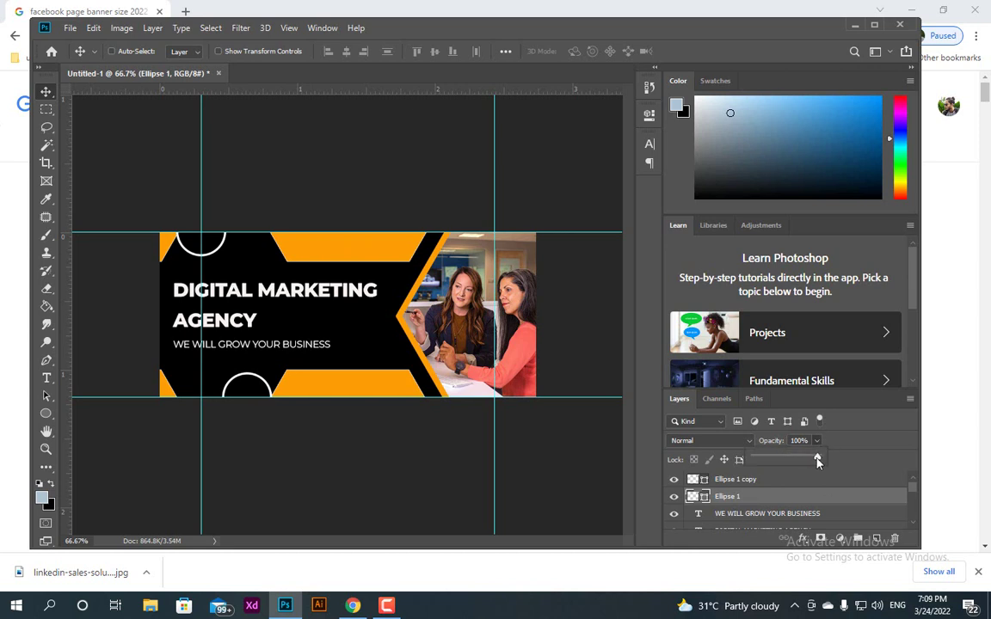
left_click_drag(812, 460, 789, 462)
left_click_drag(777, 461, 773, 462)
left_click(748, 479)
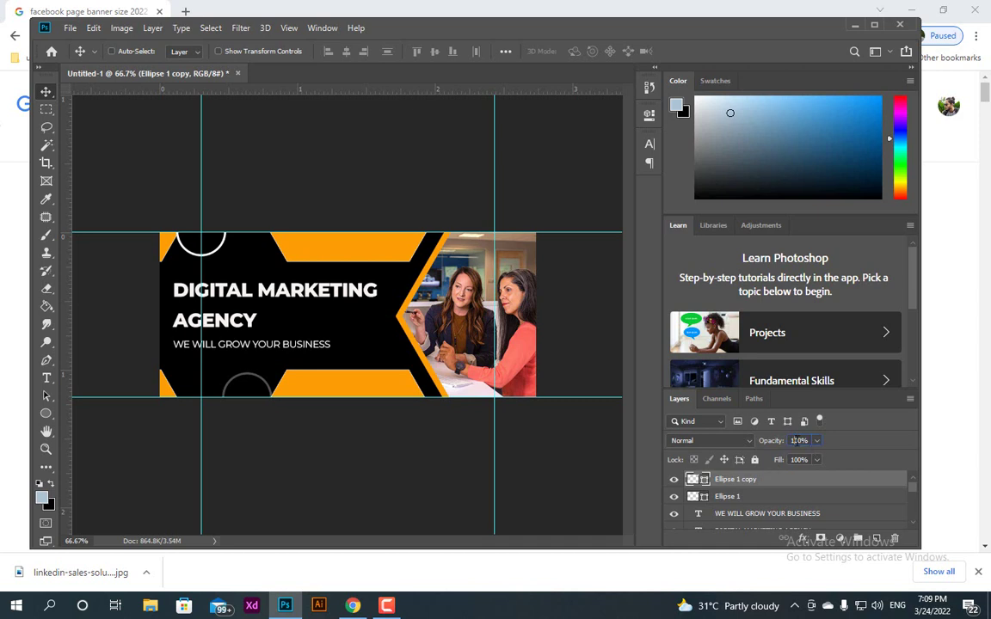
left_click(798, 440)
type("32")
On a new layer, draw a small custom-shape triangle beside the word AGENCY
left_click(876, 539)
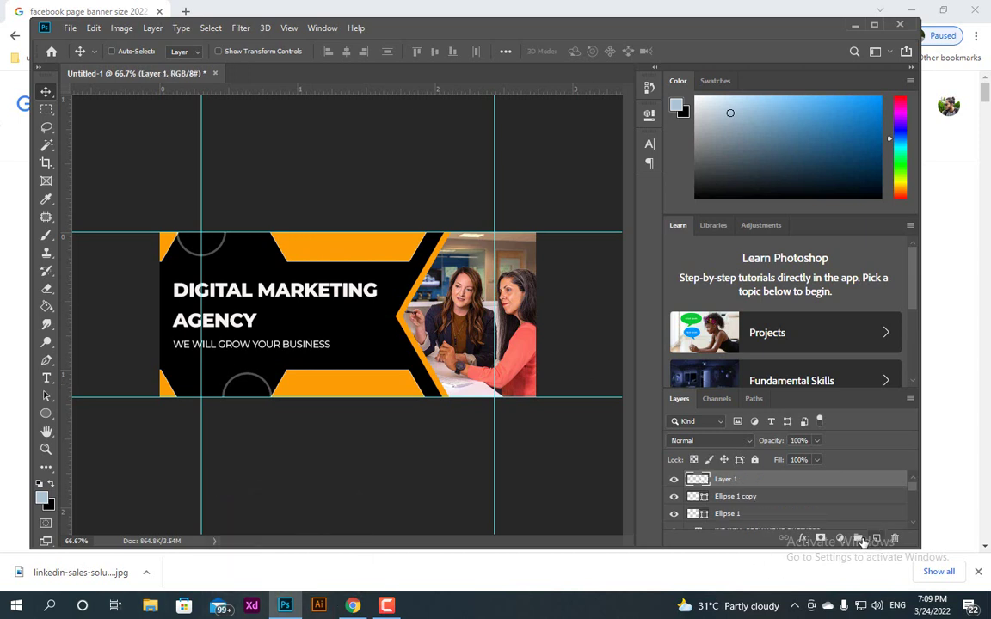
left_click(47, 416)
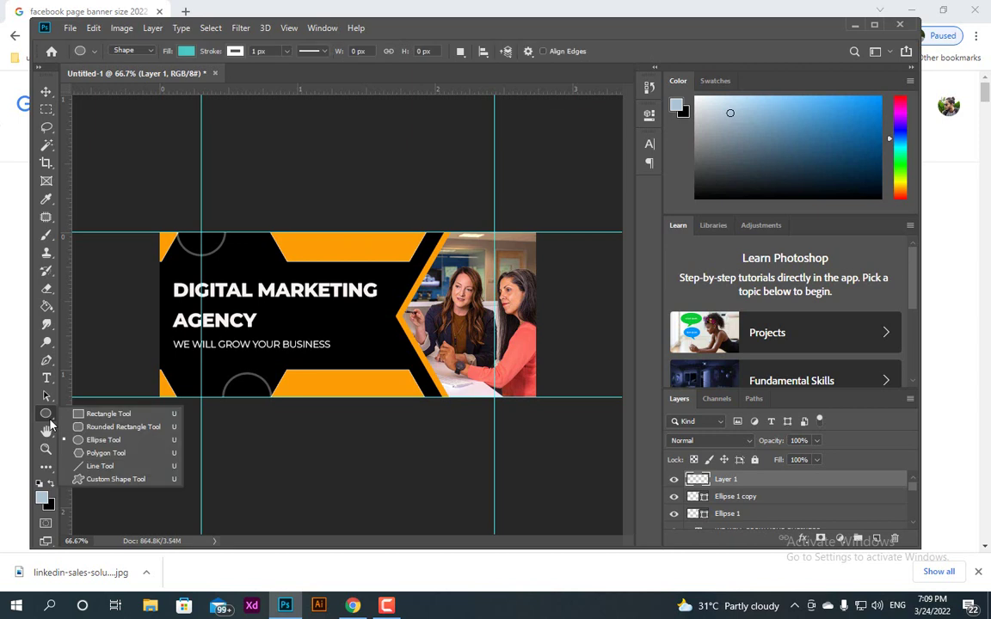
left_click(109, 480)
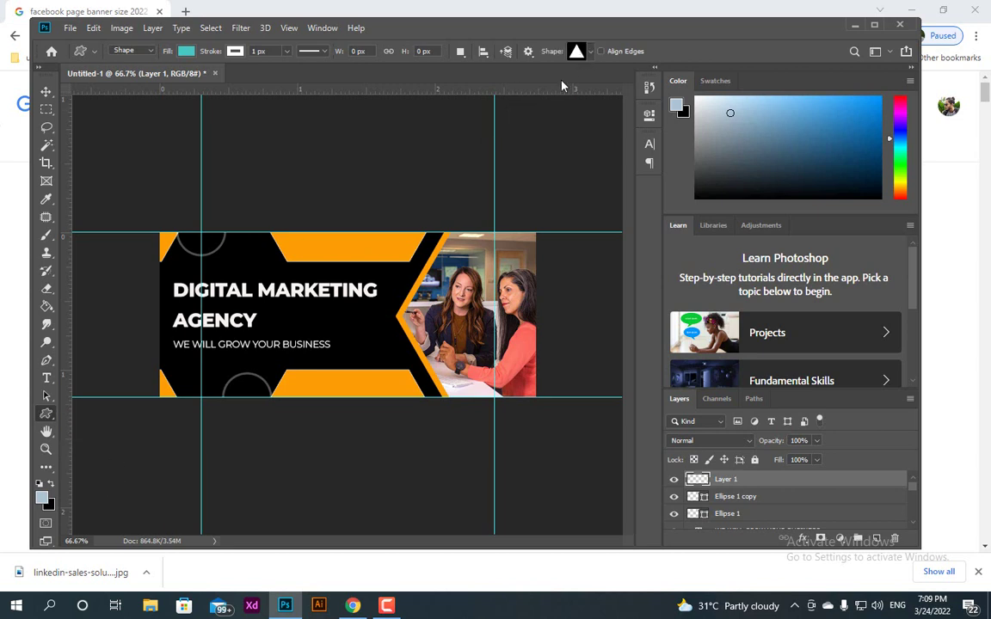
left_click(577, 52)
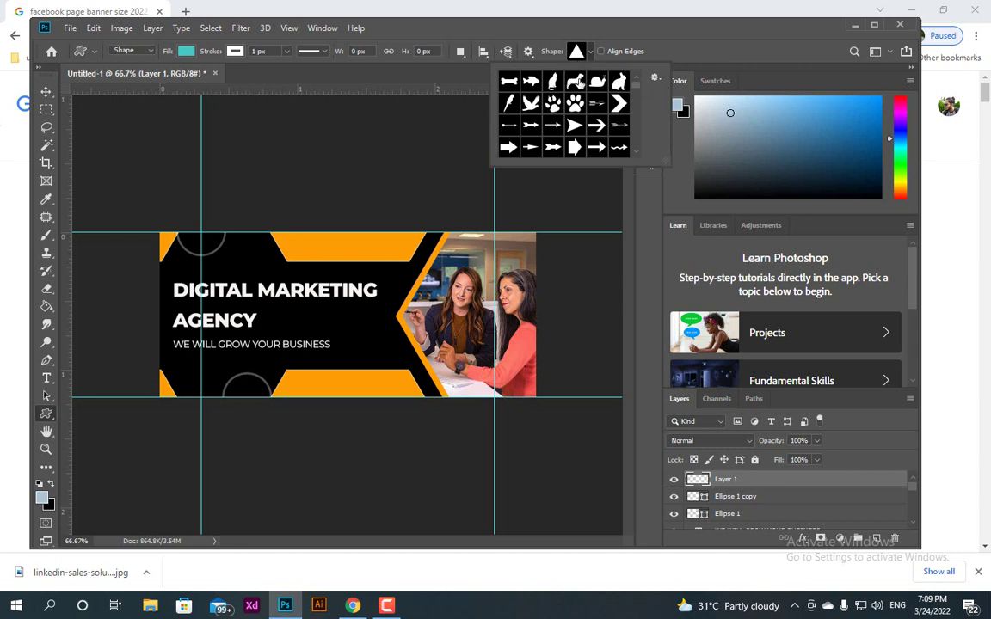
scroll(574, 133, "down", 10)
scroll(574, 132, "down", 15)
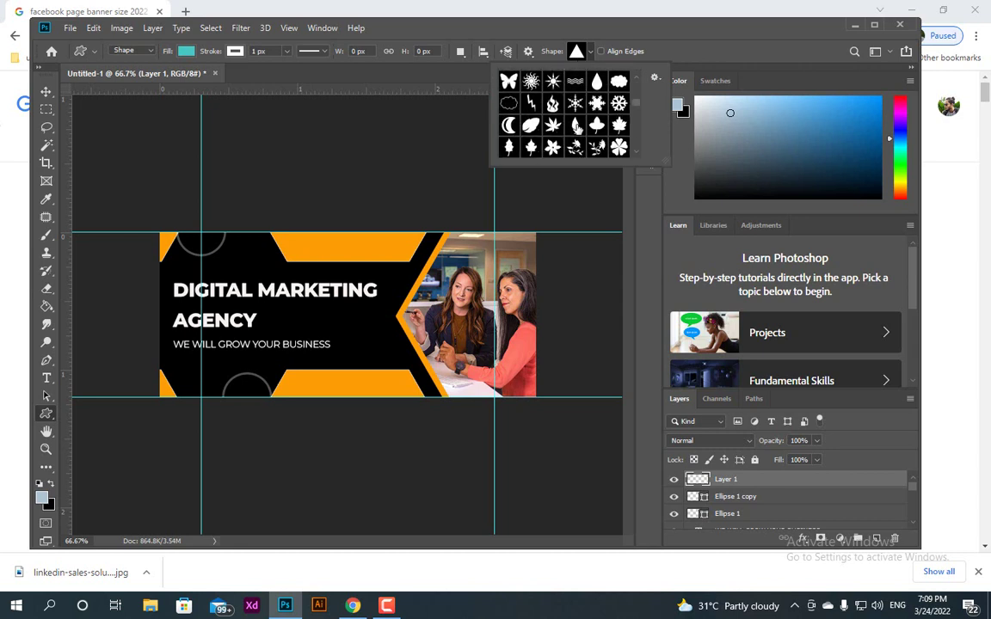
scroll(575, 129, "down", 1)
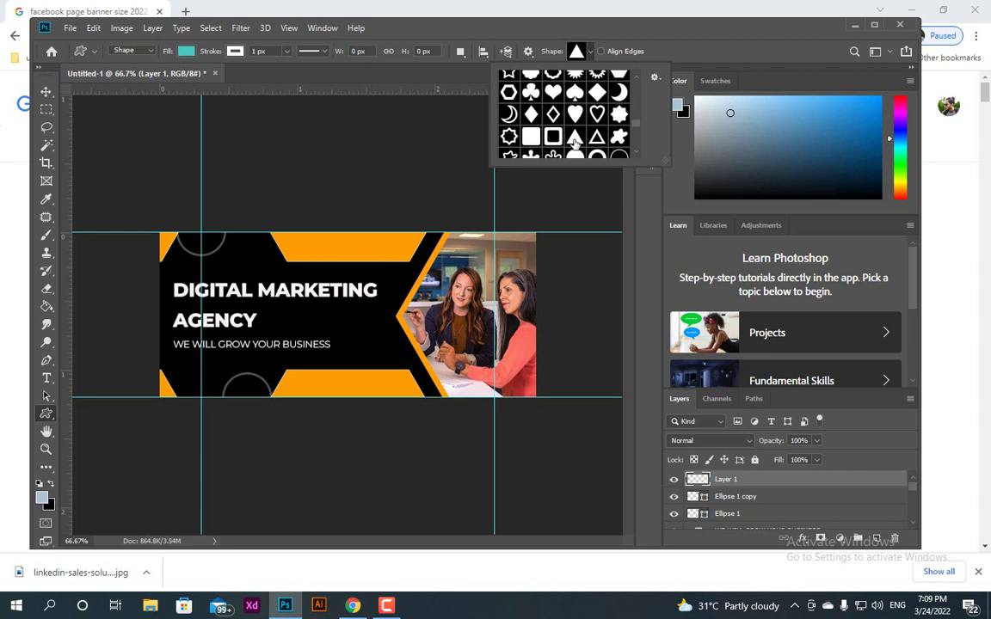
scroll(575, 138, "down", 2)
left_click(521, 53)
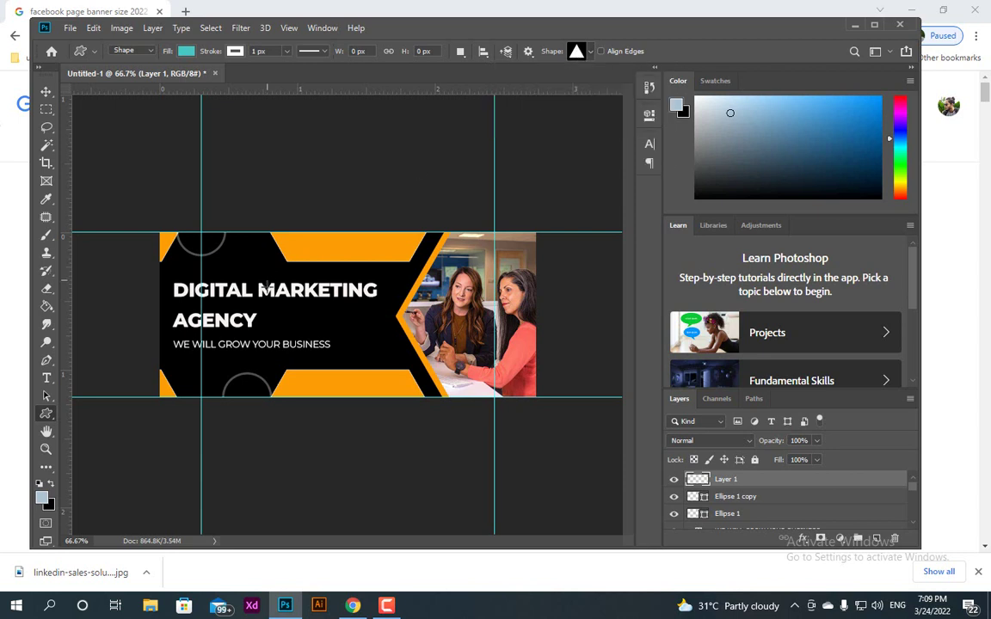
left_click_drag(310, 317, 327, 335)
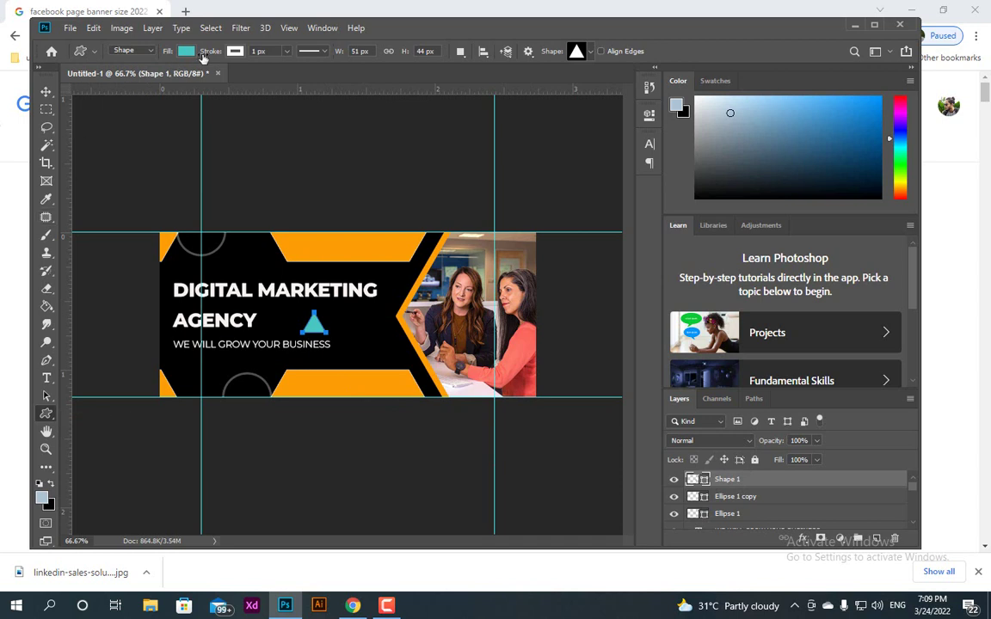
Give the triangle no fill and thicken its stroke to 4.68 px
left_click(170, 52)
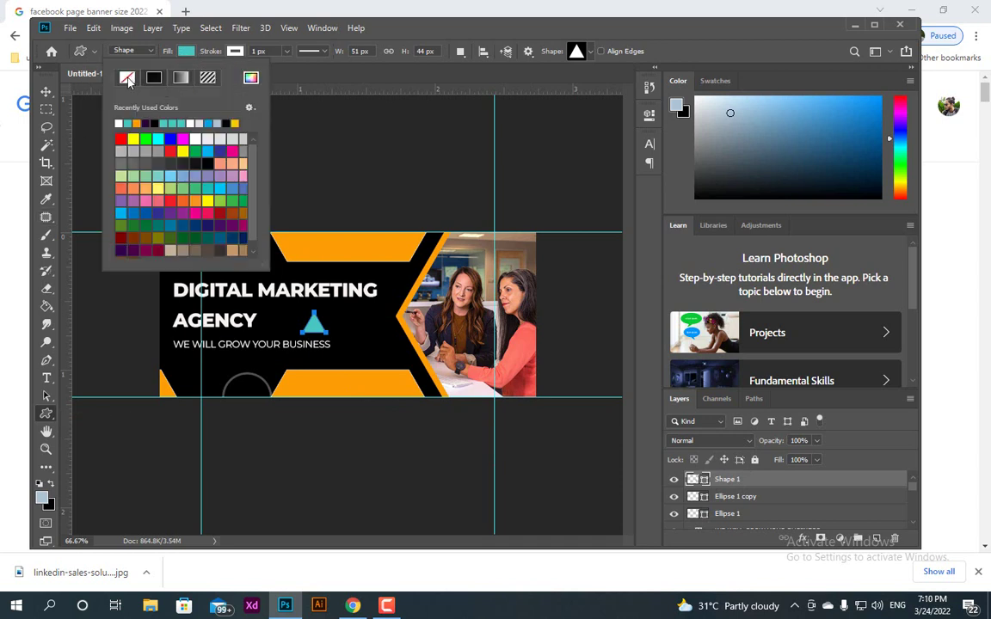
left_click(127, 79)
left_click(234, 51)
left_click(233, 51)
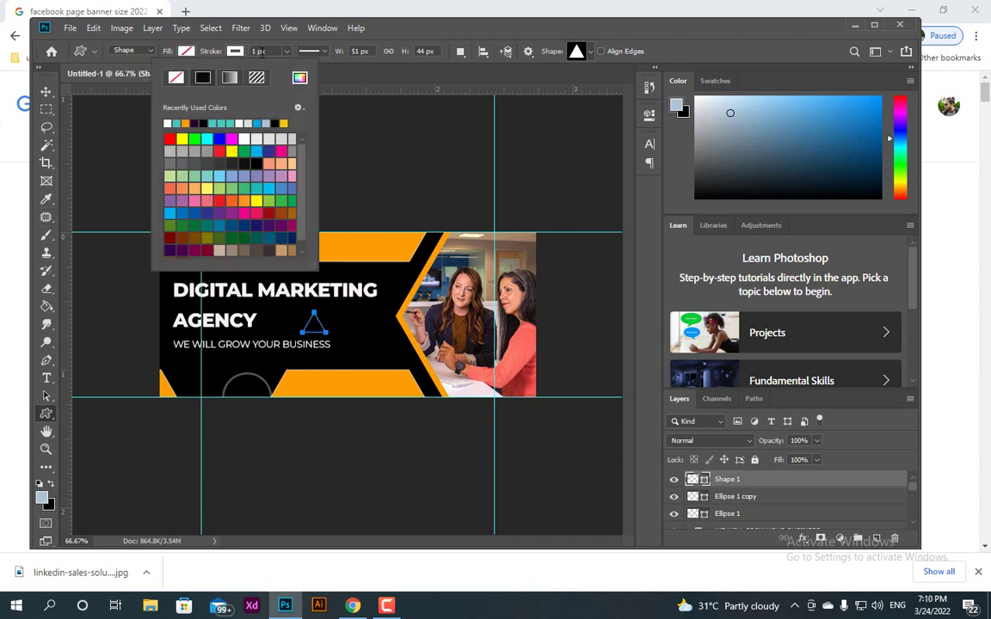
left_click(286, 50)
left_click_drag(277, 65, 285, 67)
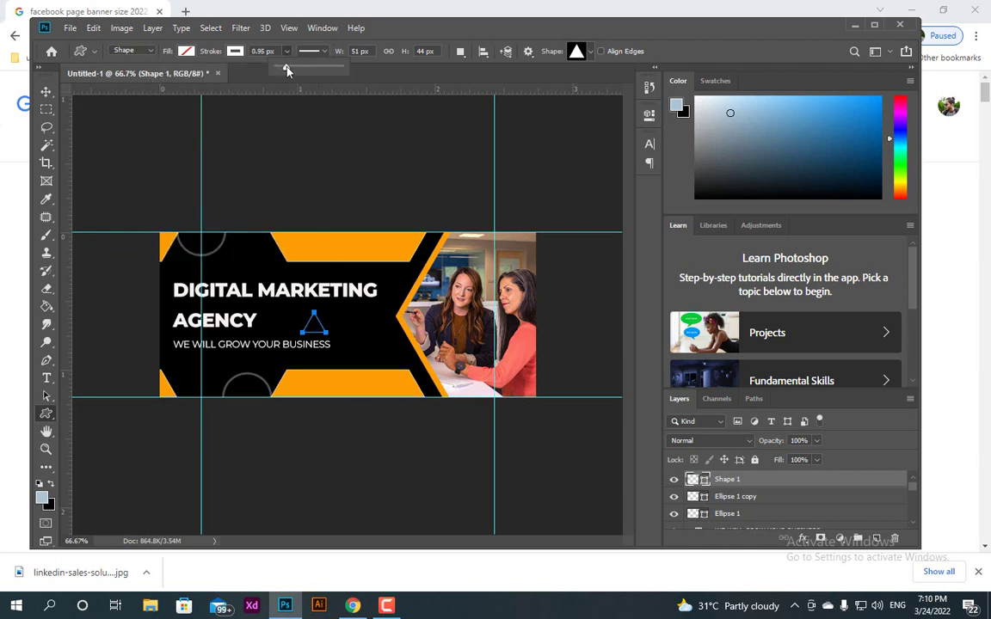
left_click_drag(286, 65, 287, 67)
left_click(46, 91)
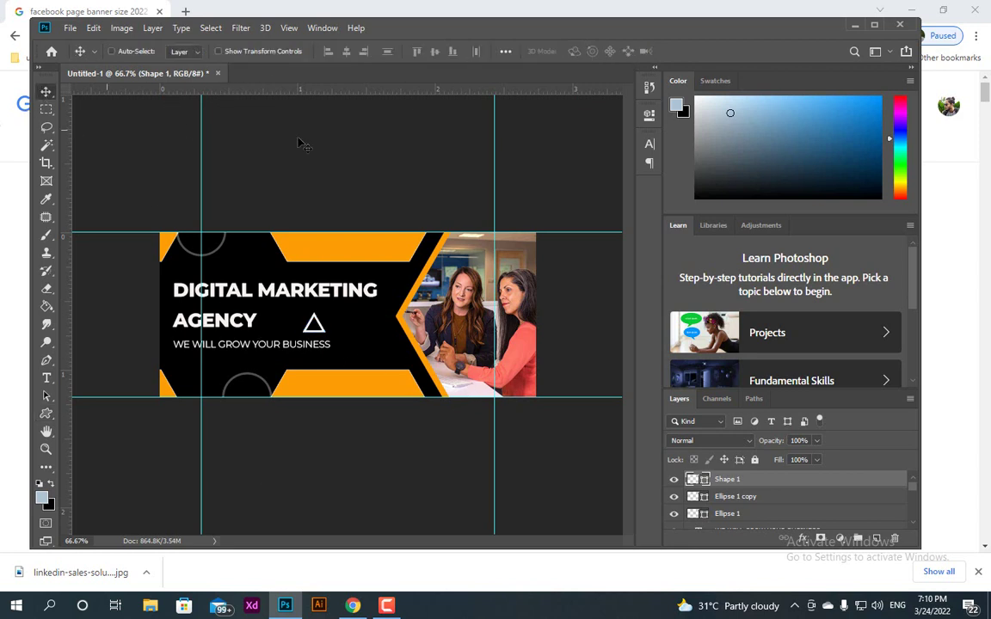
Set the Shape 1 triangle's opacity to 32%
left_click(817, 460)
left_click_drag(796, 468, 783, 473)
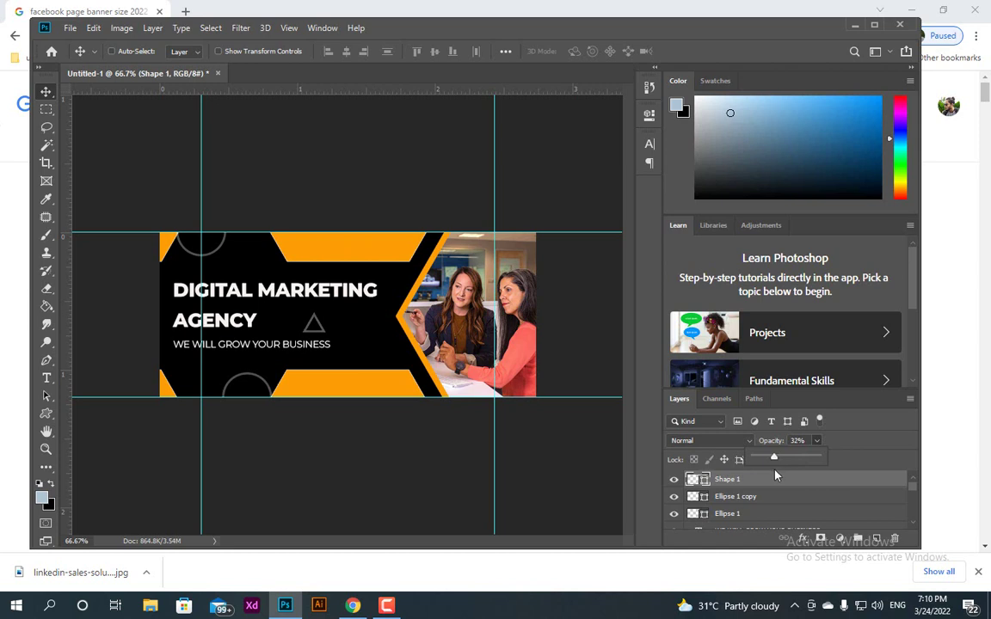
left_click_drag(776, 476, 775, 476)
left_click(77, 213)
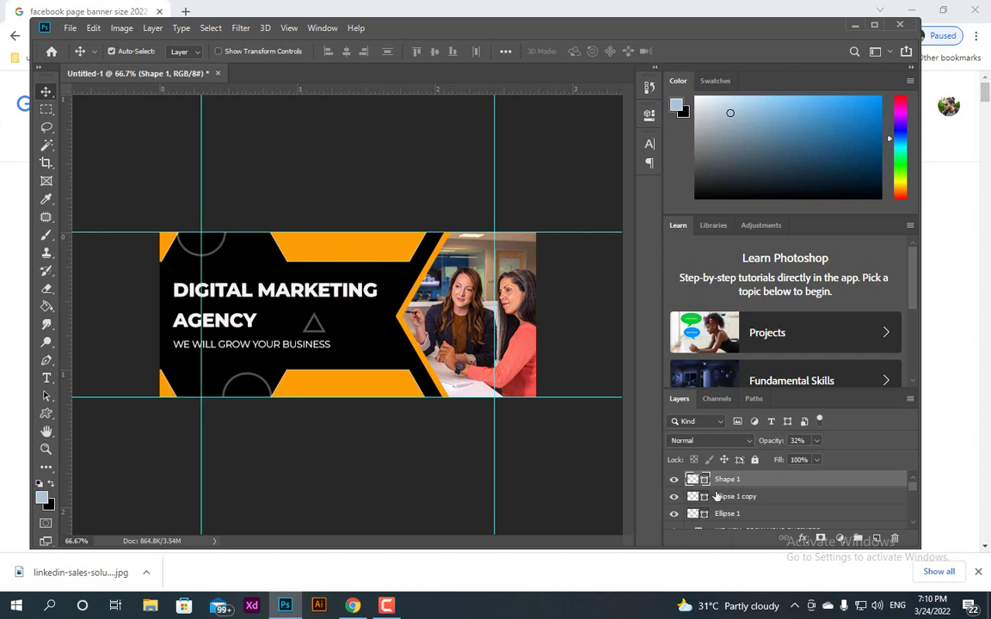
Duplicate the triangle, placing the copy beside the tagline near the photo and the original above the headline
key("ctrl+j")
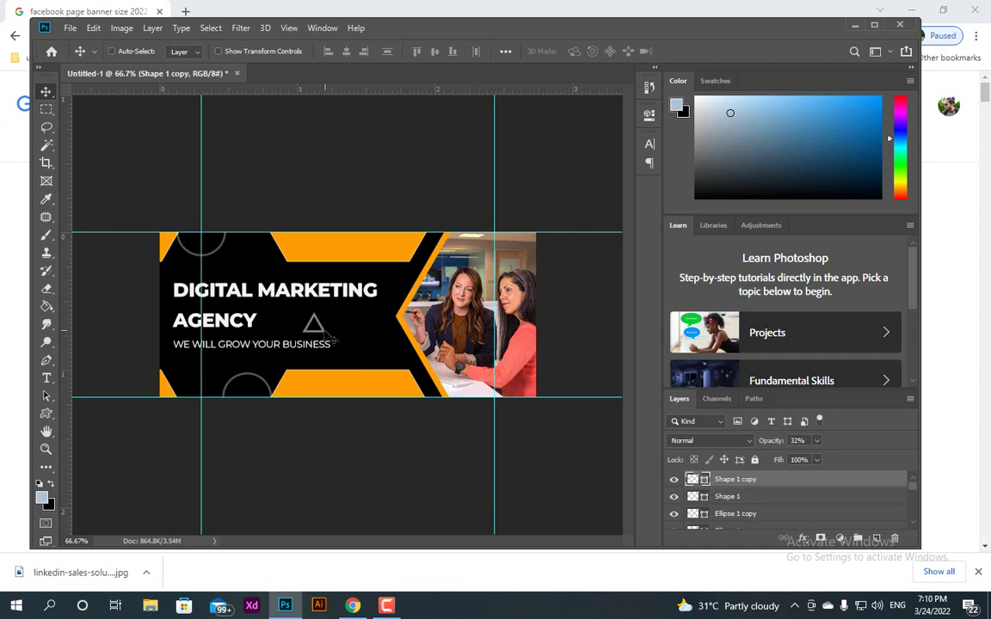
left_click_drag(325, 334, 420, 242)
left_click_drag(412, 247, 416, 362)
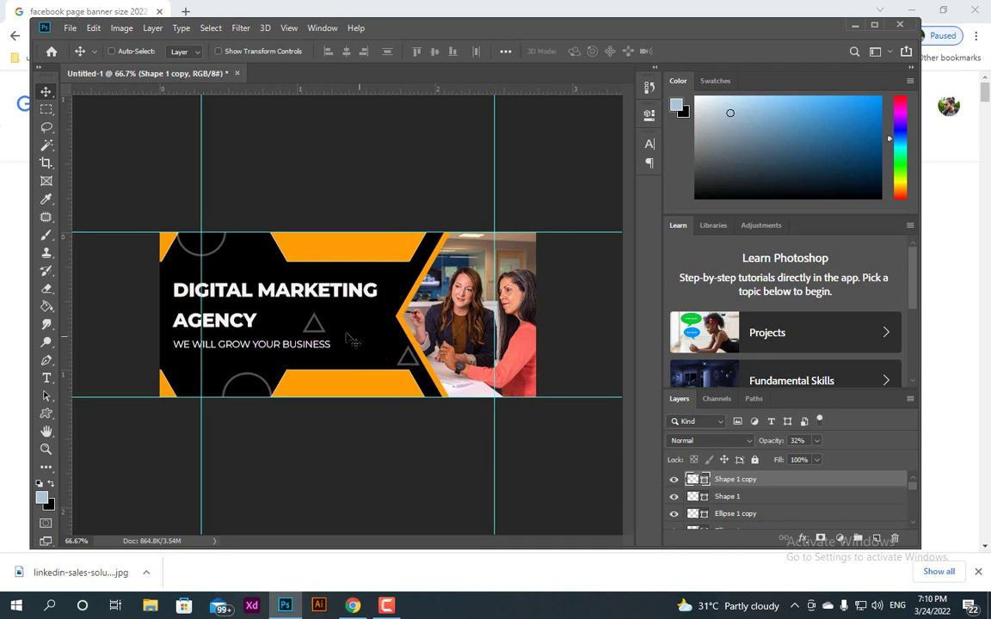
left_click(726, 496)
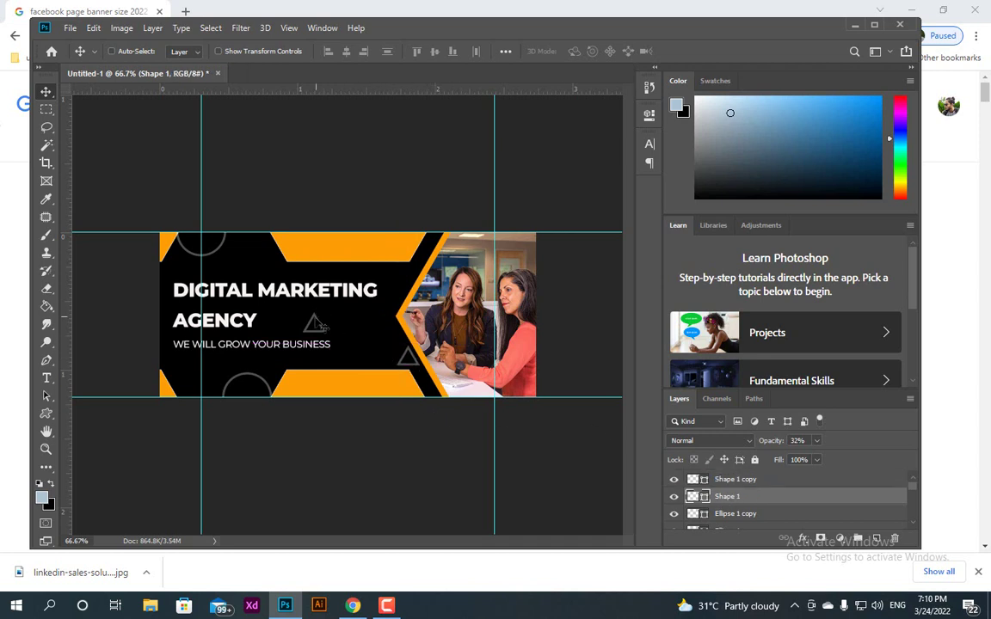
left_click_drag(318, 325, 278, 267)
key("Left")
key("Left")
key("Left")
key("Left")
key("Left")
key("Left")
key("Up")
key("Up")
key("Up")
key("Up")
key("Up")
key("Up")
Nudge the top-left circle (Ellipse 1 copy) slightly upward
left_click(744, 513)
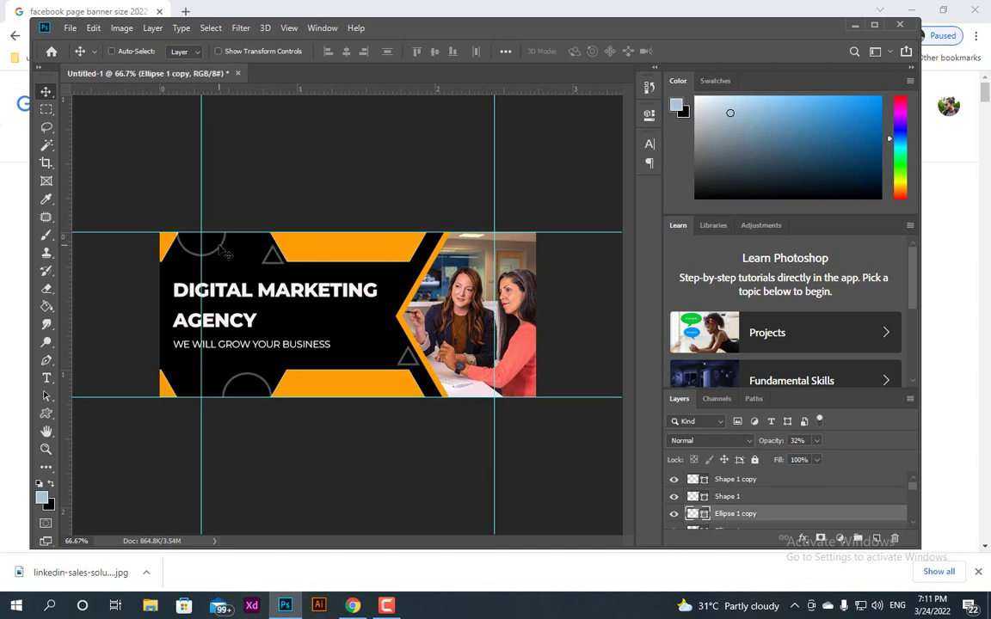
mouse_move(221, 250)
left_mouse_down()
mouse_move(221, 234)
mouse_move(221, 249)
left_mouse_up()
scroll(746, 511, "down", 1)
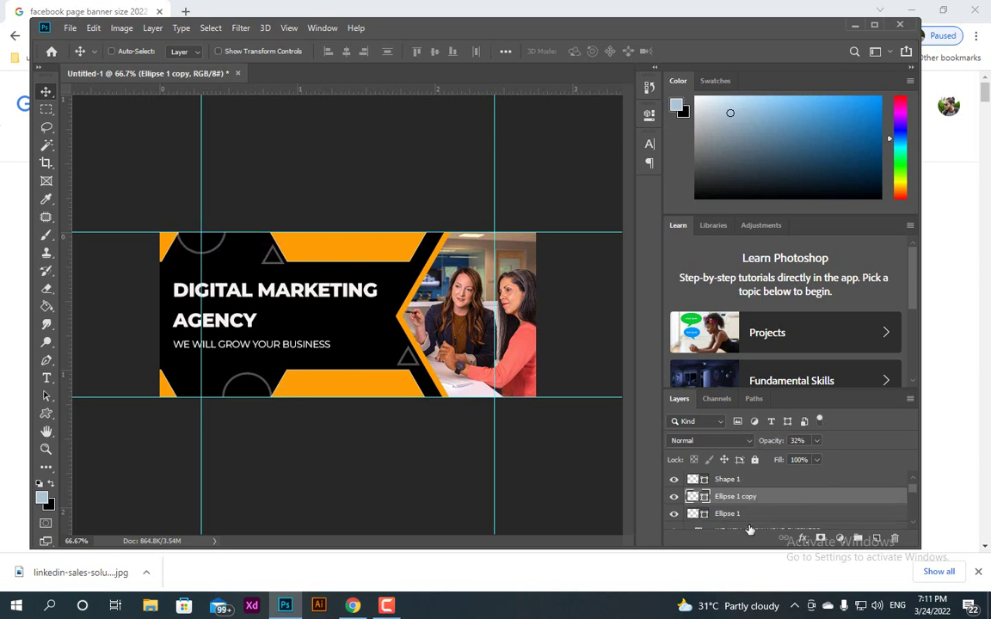
left_click(744, 516)
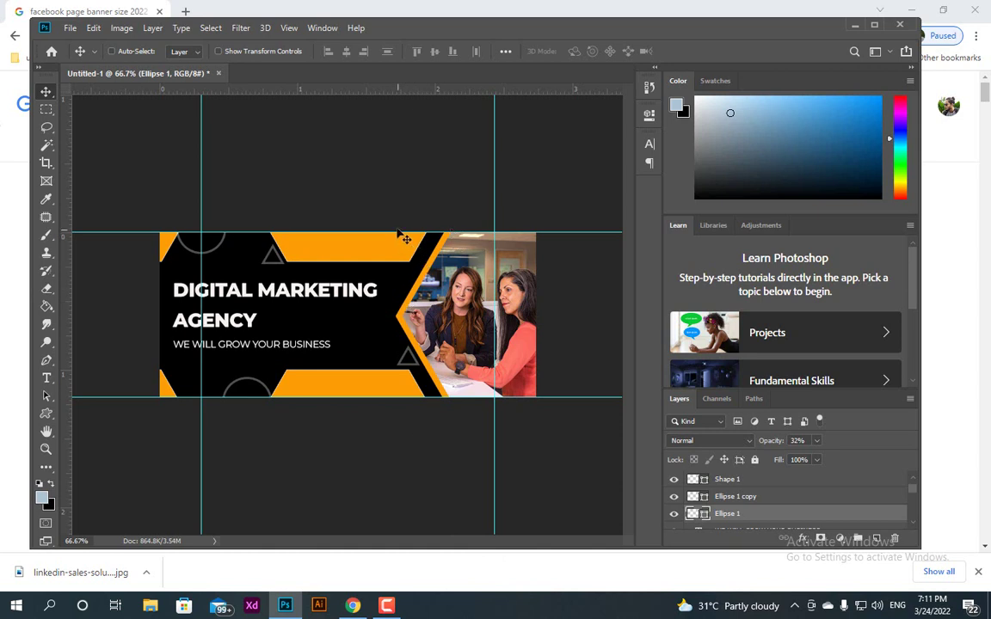
Drag the top, bottom, left and right guides off onto the rulers to delete them
left_click_drag(398, 232, 426, 89)
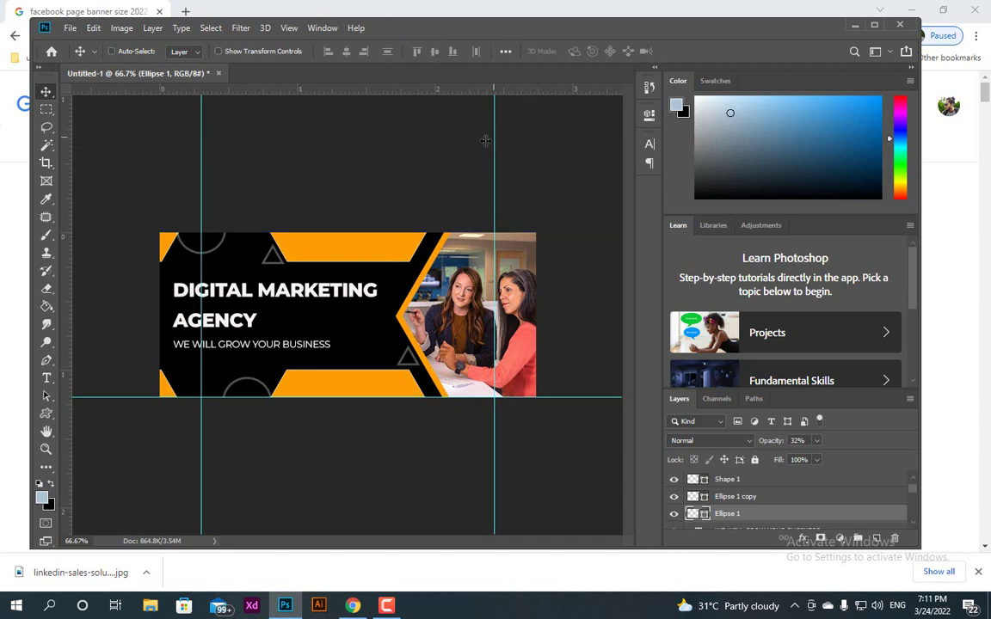
left_click_drag(494, 129, 34, 86)
left_click_drag(204, 180, 35, 159)
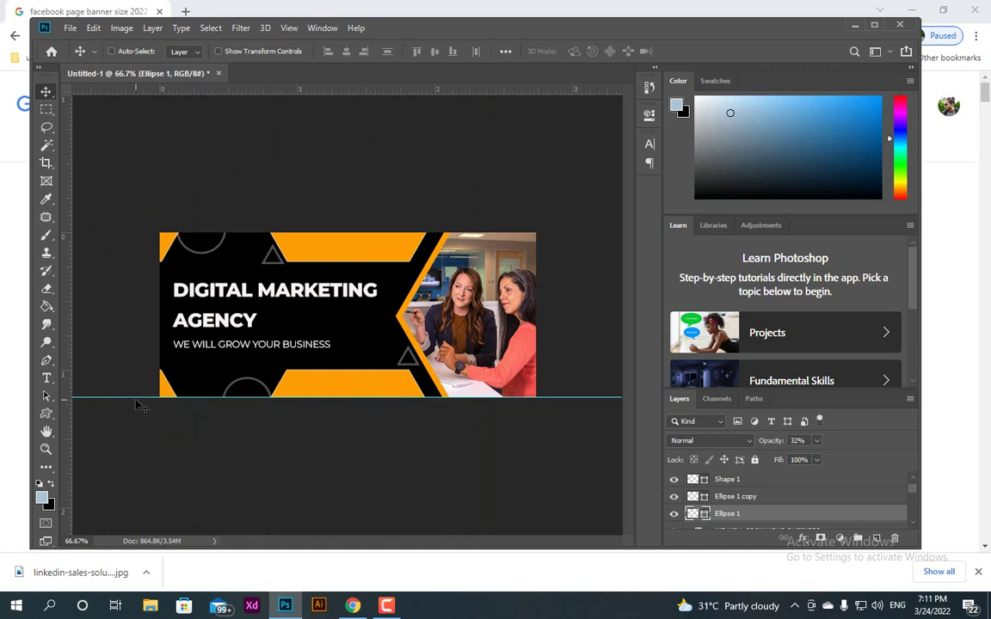
left_click_drag(135, 398, 132, 615)
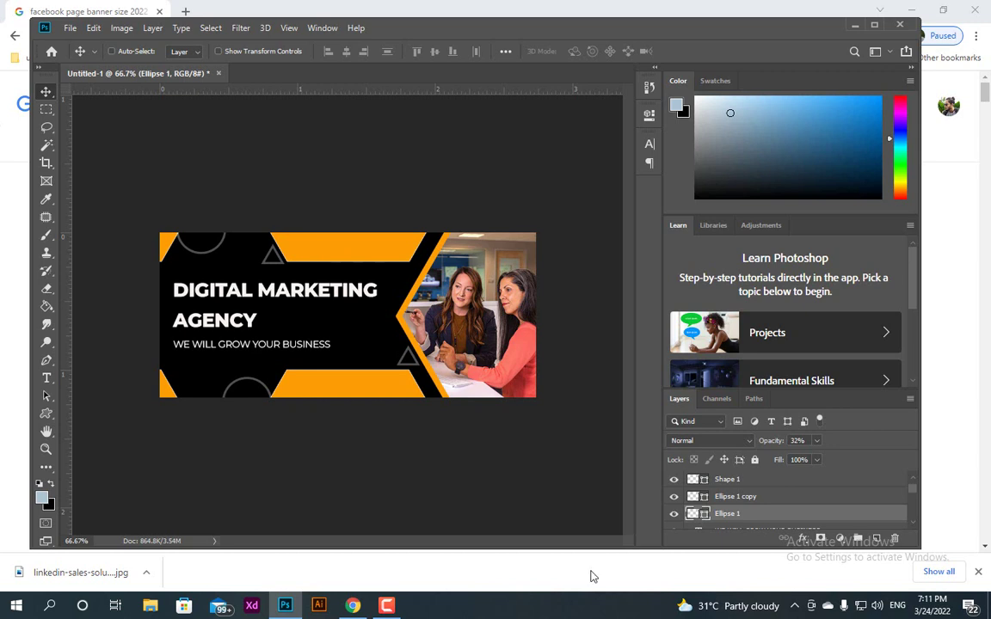
mouse_move(386, 604)
left_click(386, 568)
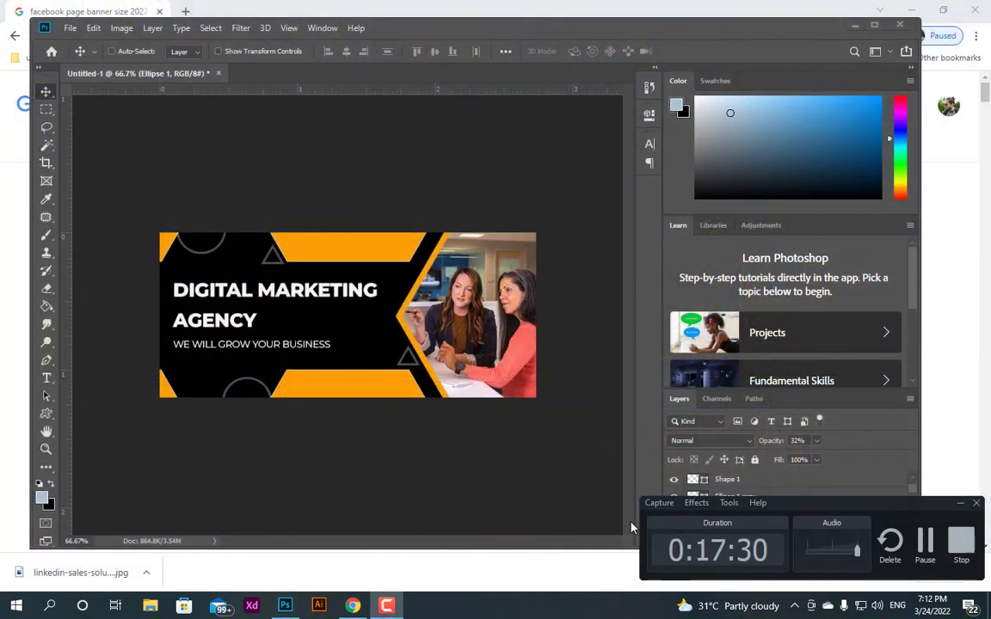